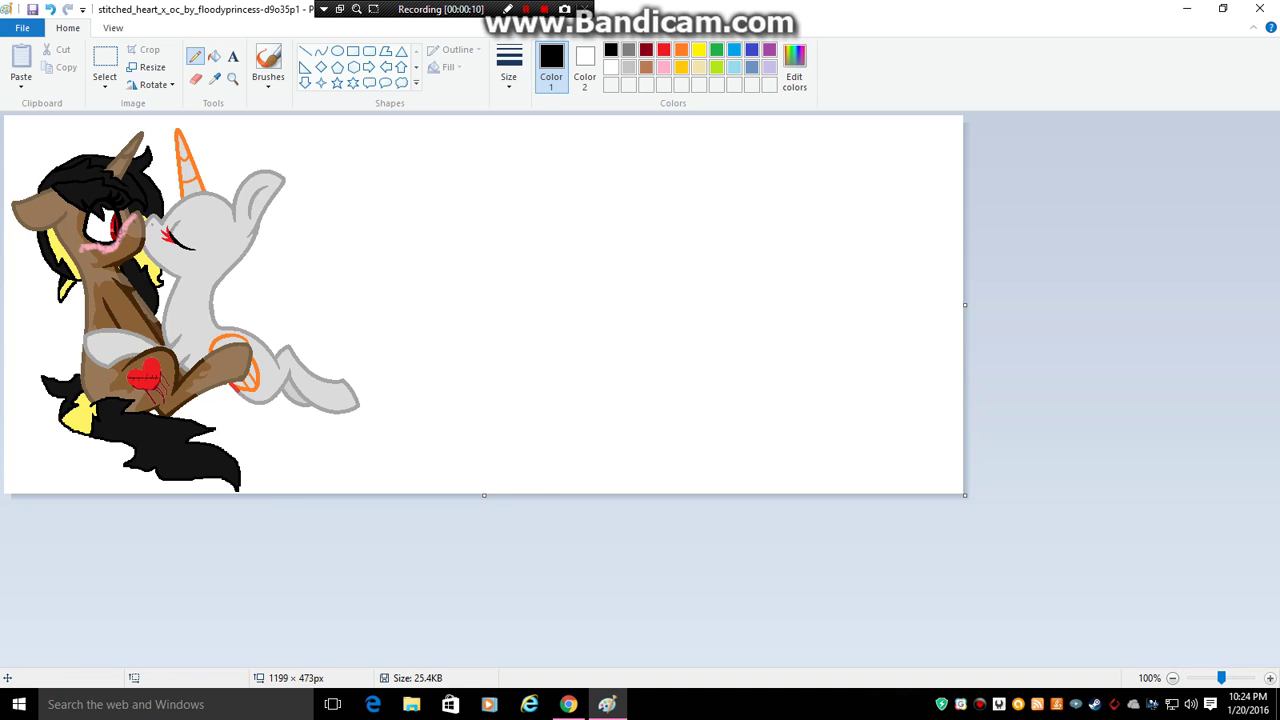
- Erase the grey pony's orange-outlined horn by filling its outline and inner segments with white
left_click(1270, 678)
left_click(1270, 678)
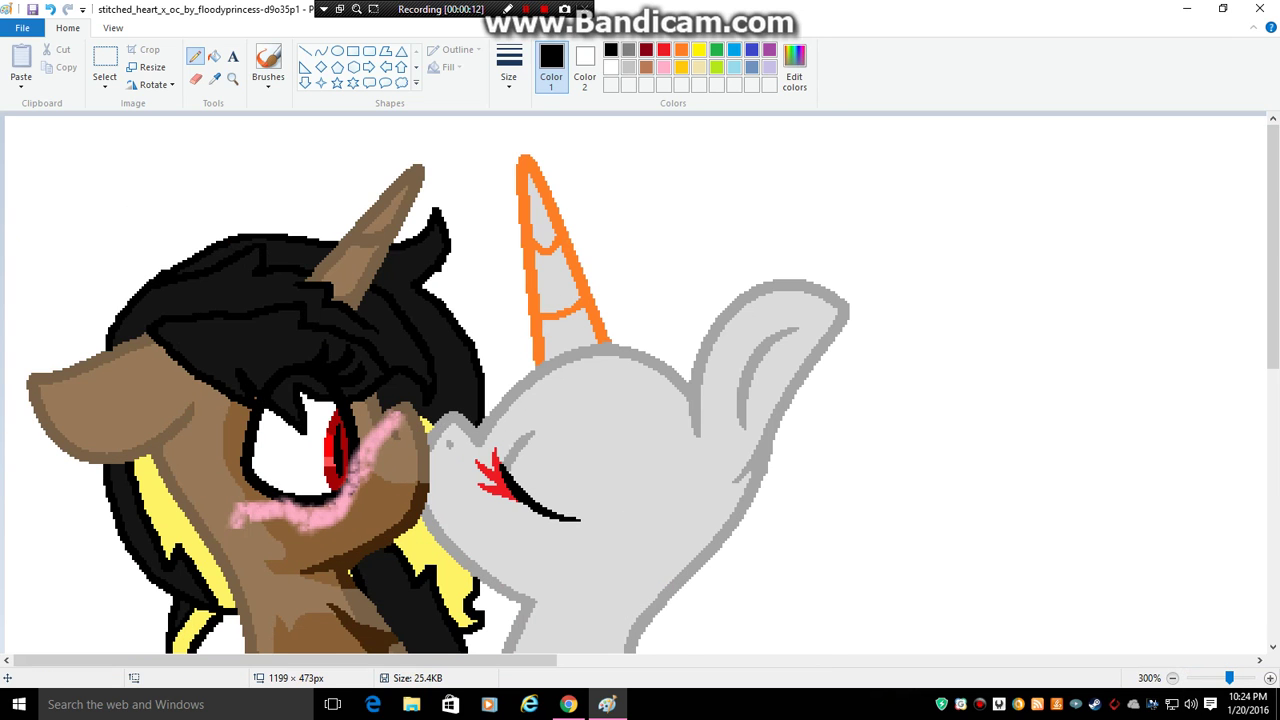
left_click(1173, 678)
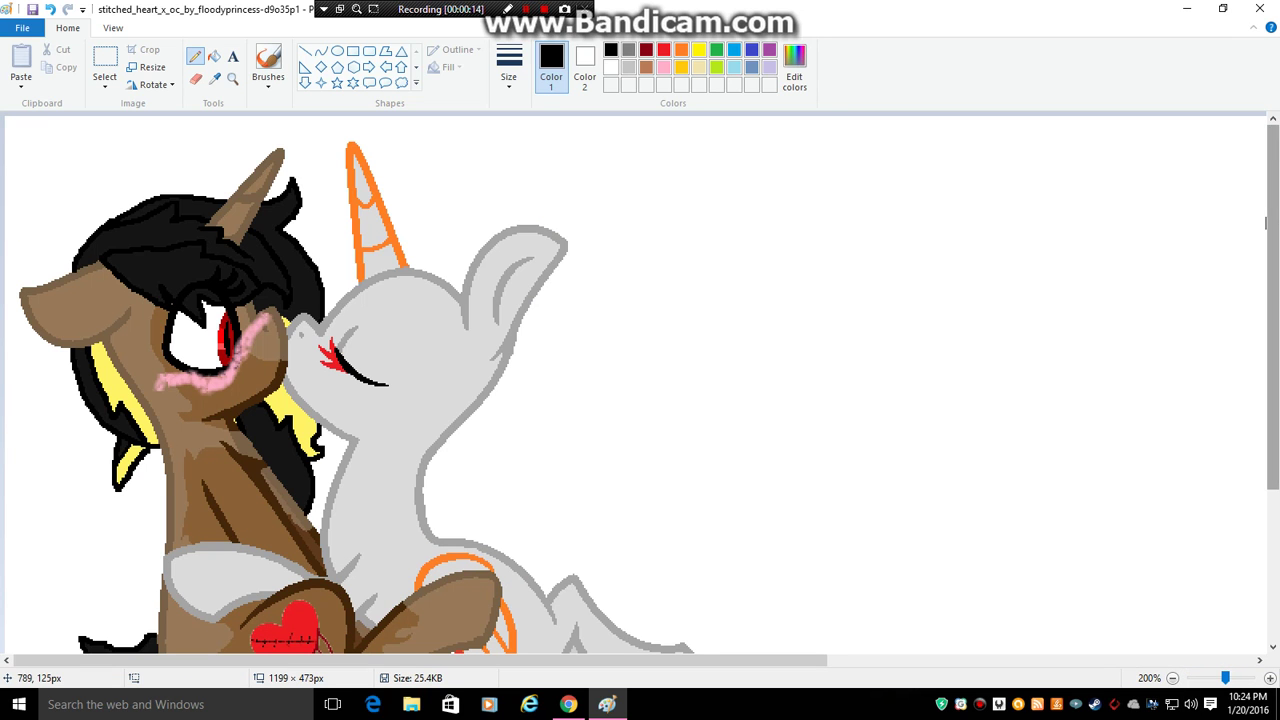
mouse_move(1273, 331)
left_mouse_down()
mouse_move(1273, 404)
mouse_move(1273, 341)
left_mouse_up()
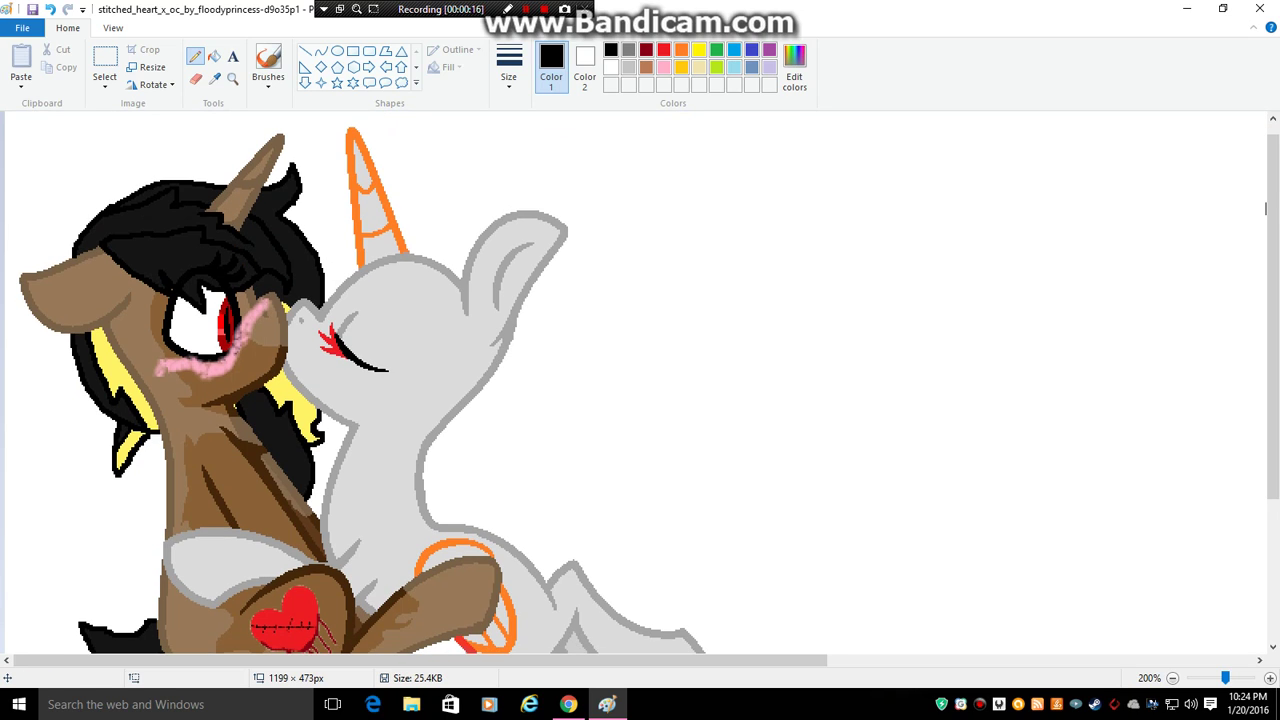
left_click(214, 57)
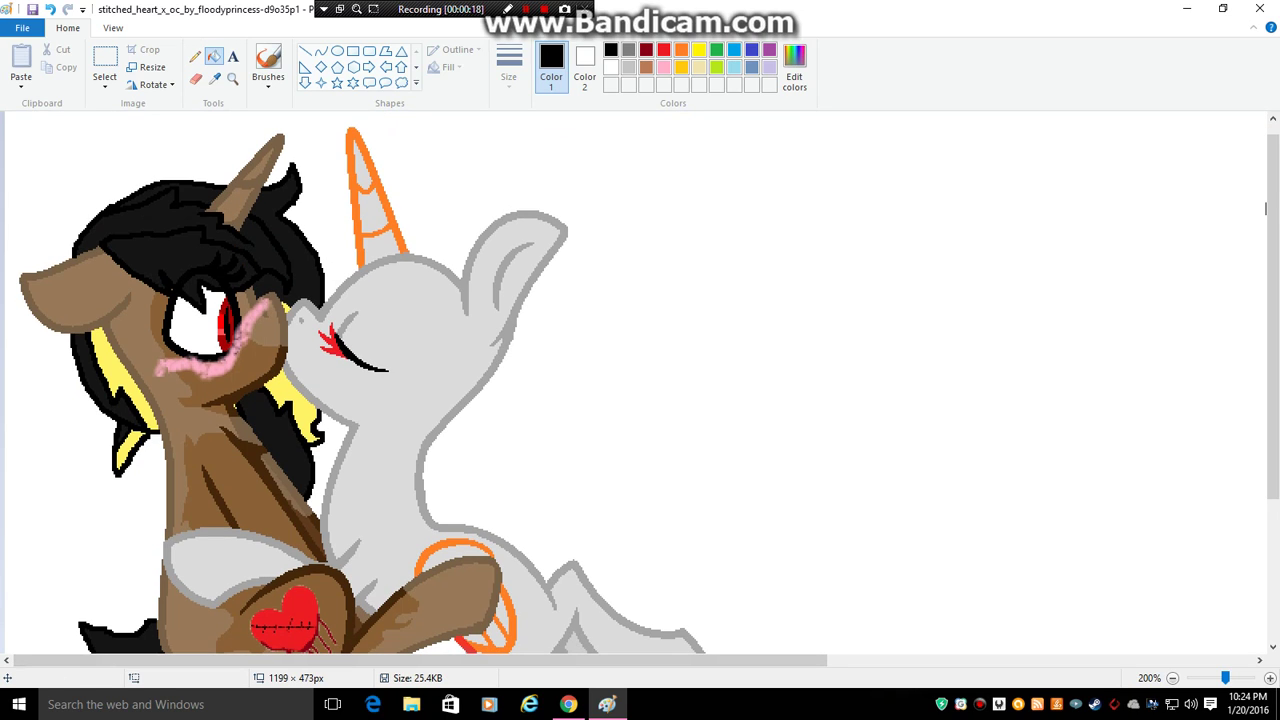
right_click(377, 178)
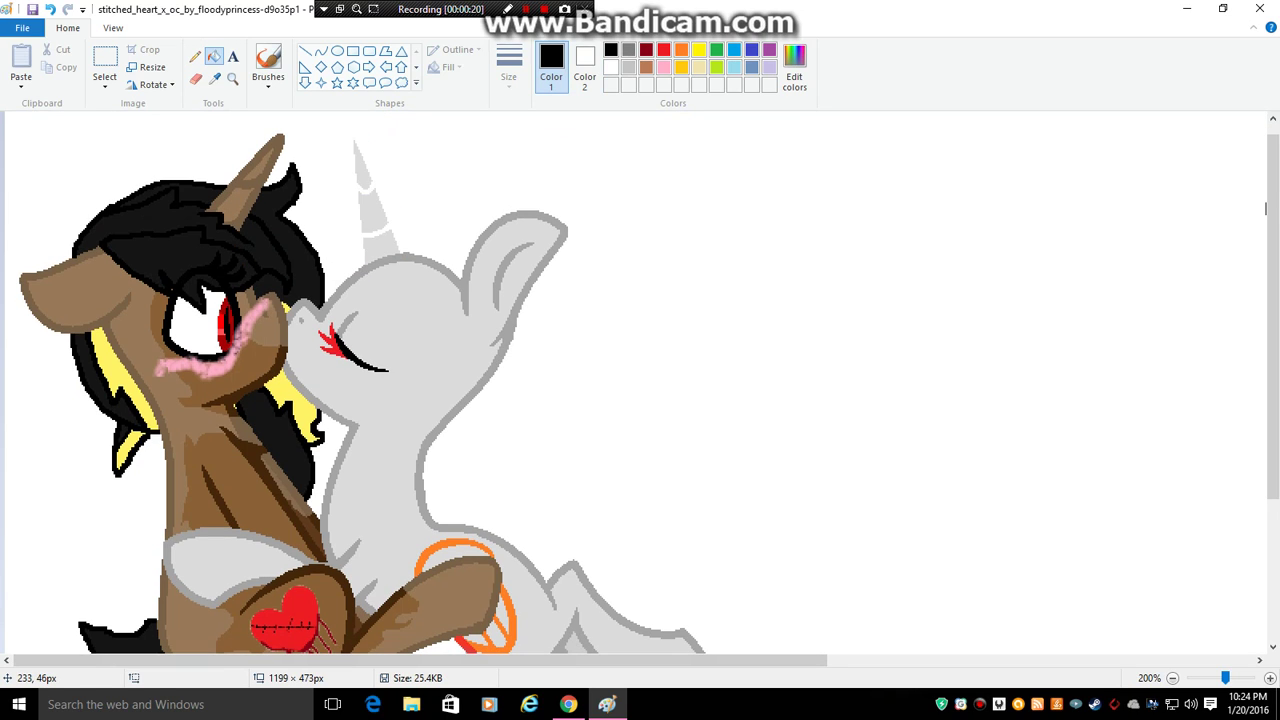
key("ctrl+z")
key("ctrl+z")
key("ctrl+z")
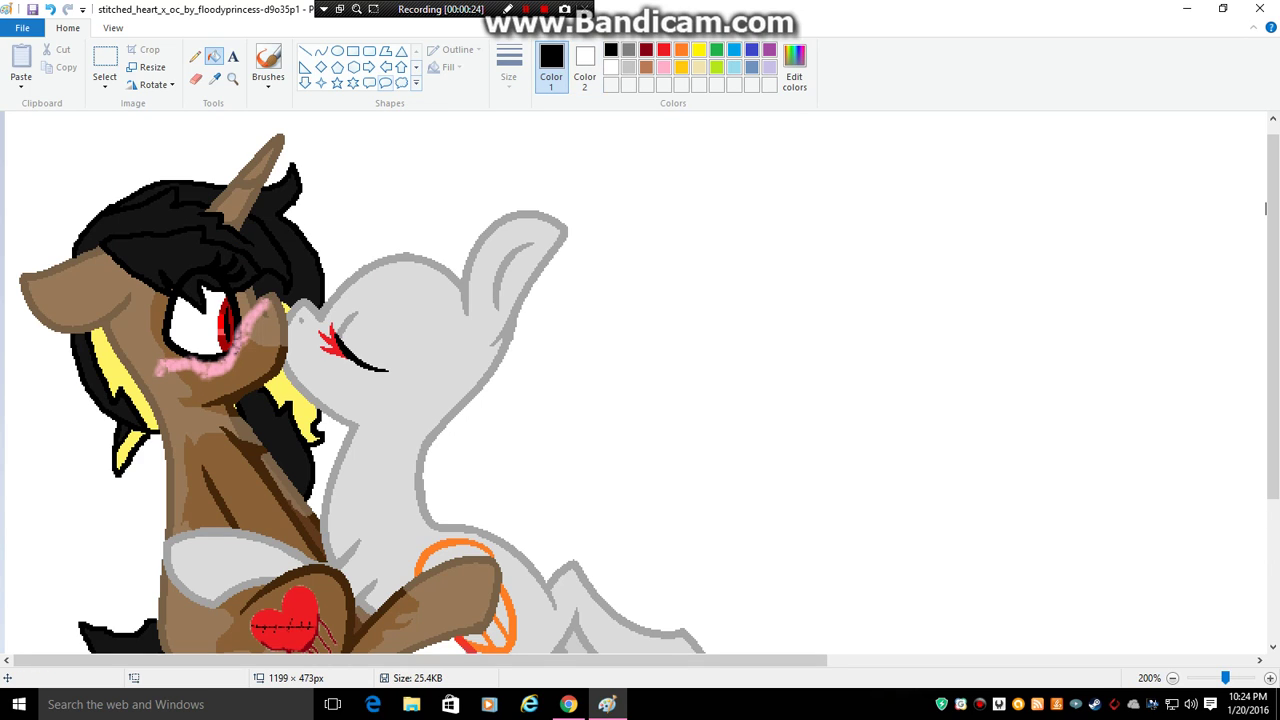
- Set the pencil to its second-thinnest line width
left_click(195, 56)
left_click(509, 70)
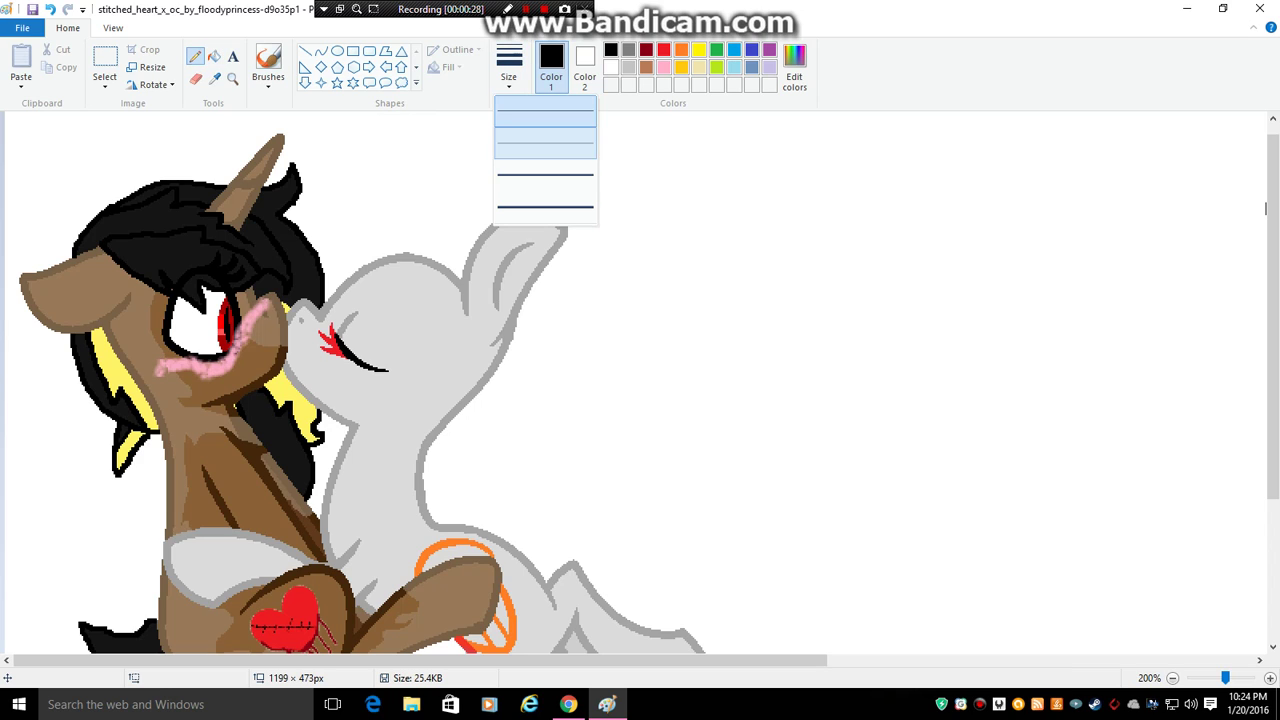
left_click(545, 143)
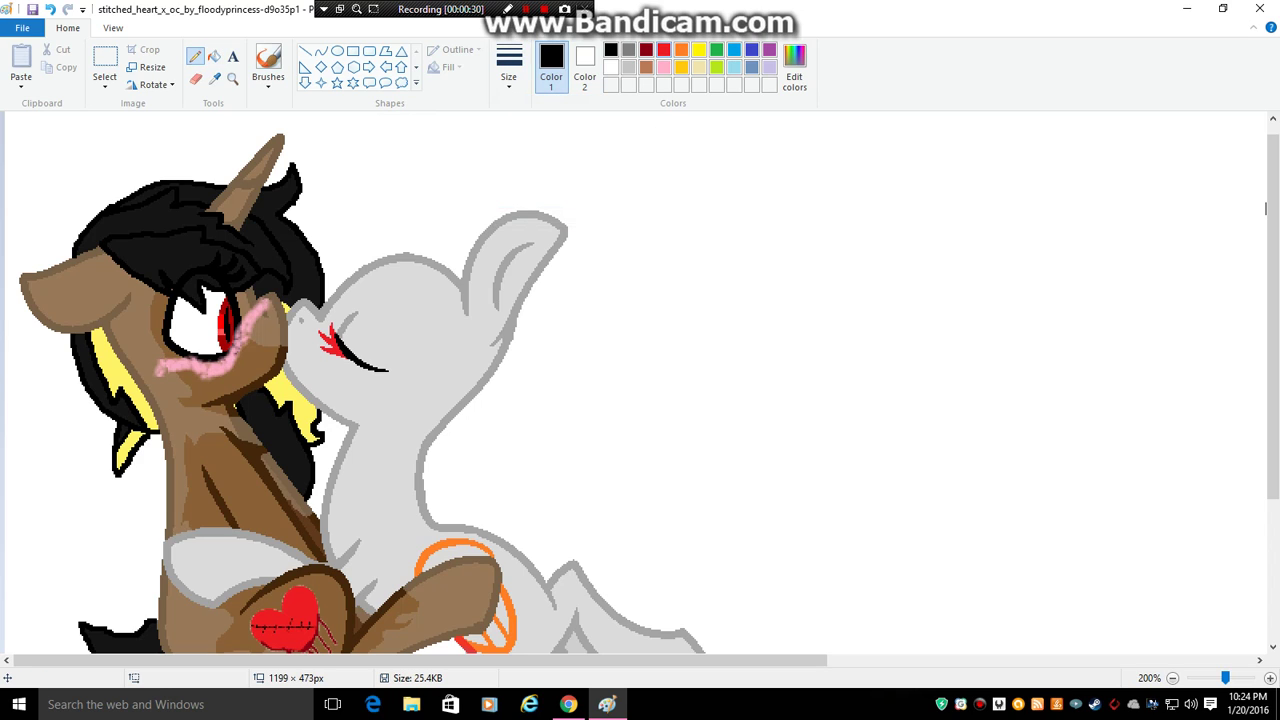
- Mix a dark grey (RGB 85, 85, 85) and fill the light grey pony's head and body with it
left_click(214, 56)
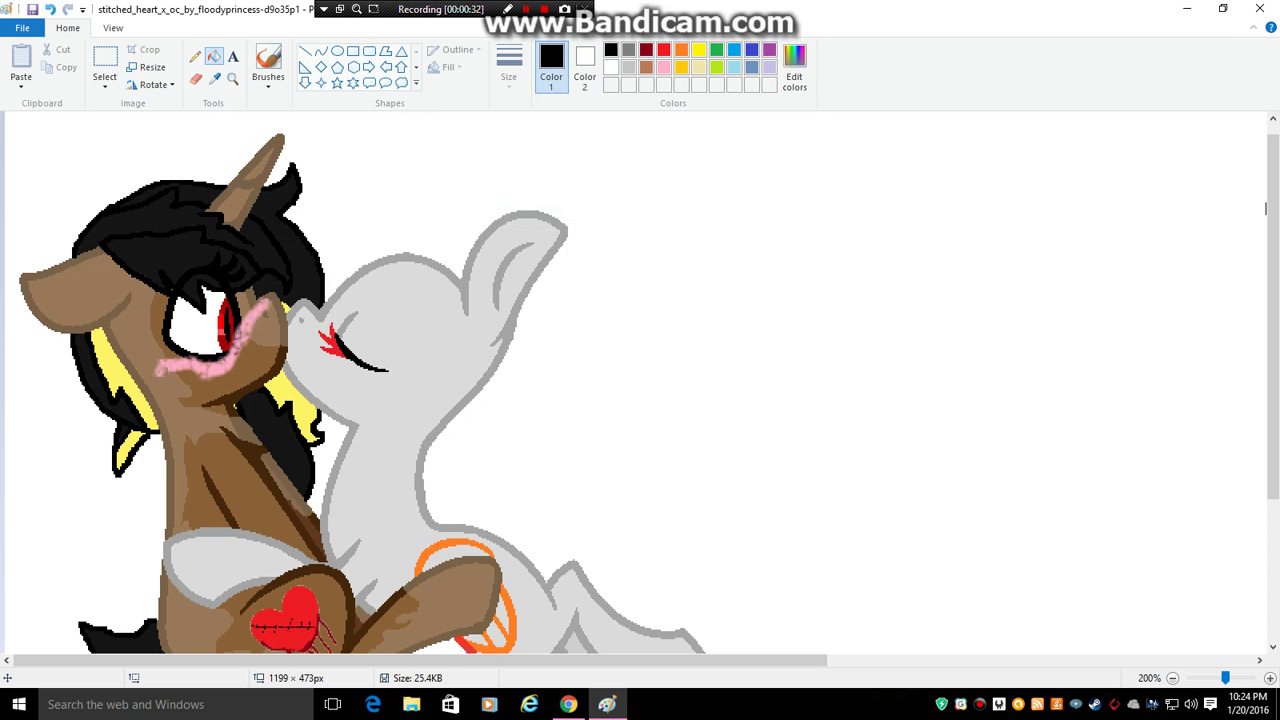
left_click(794, 70)
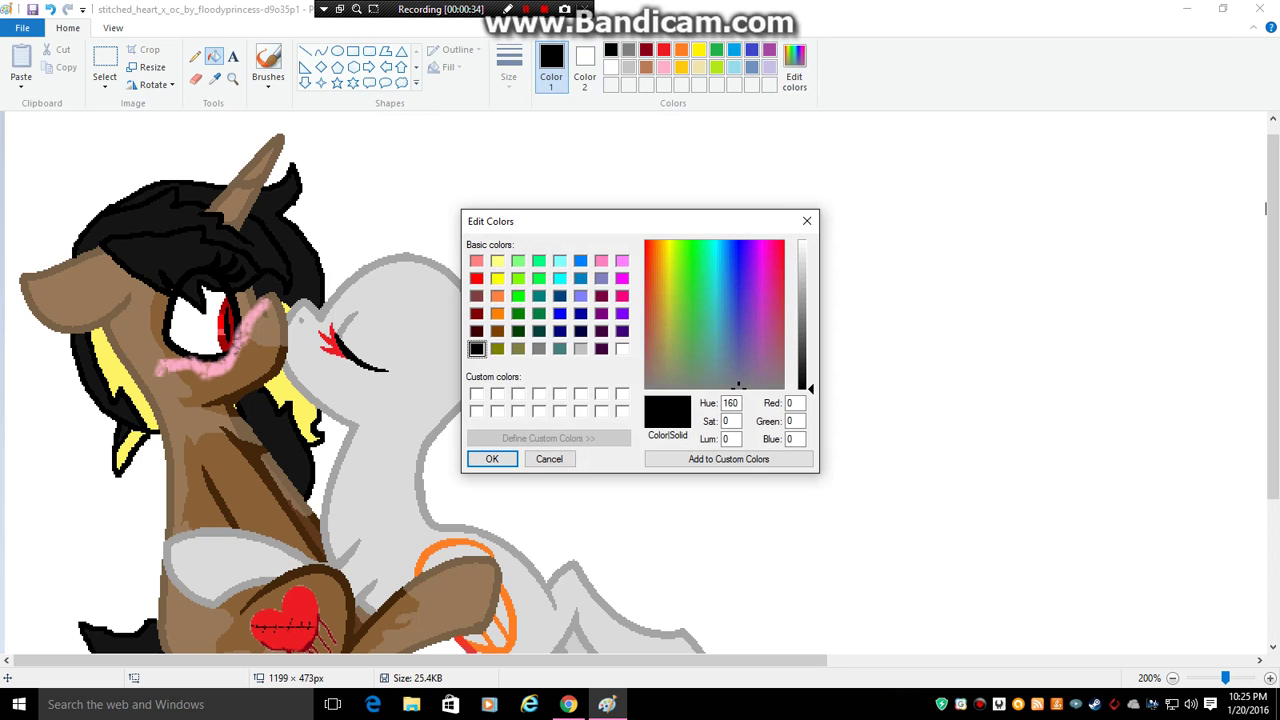
left_click_drag(811, 389, 811, 339)
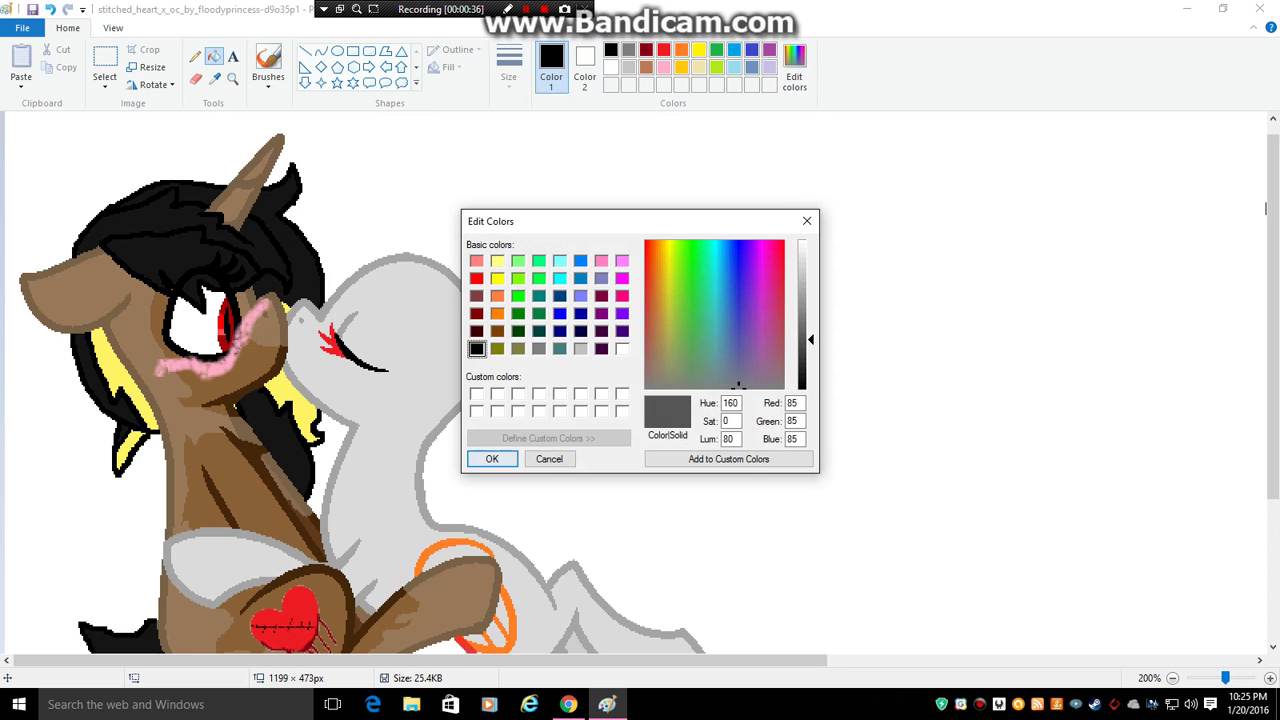
left_click(492, 458)
left_click(400, 420)
scroll(411, 374, "down", 3)
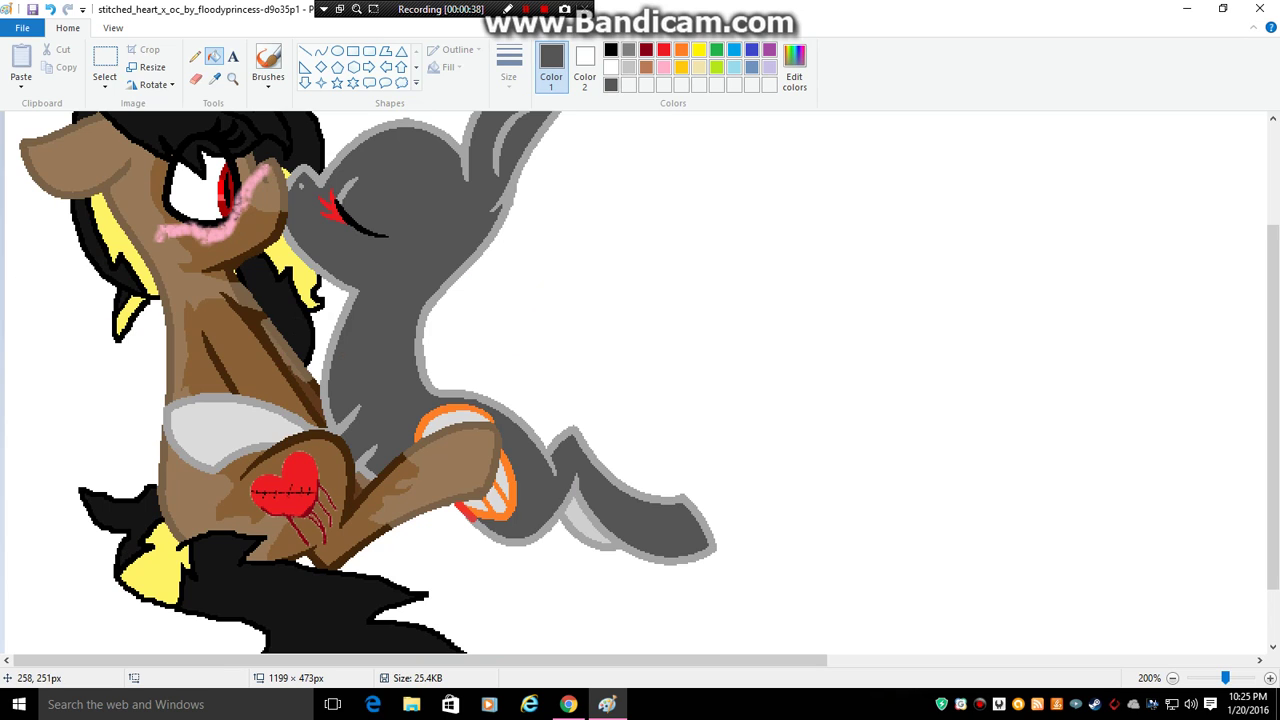
- Fill the pony's foreleg, the sections inside the orange hip outline and the remaining hind leg patch with the same dark grey
left_click(203, 418)
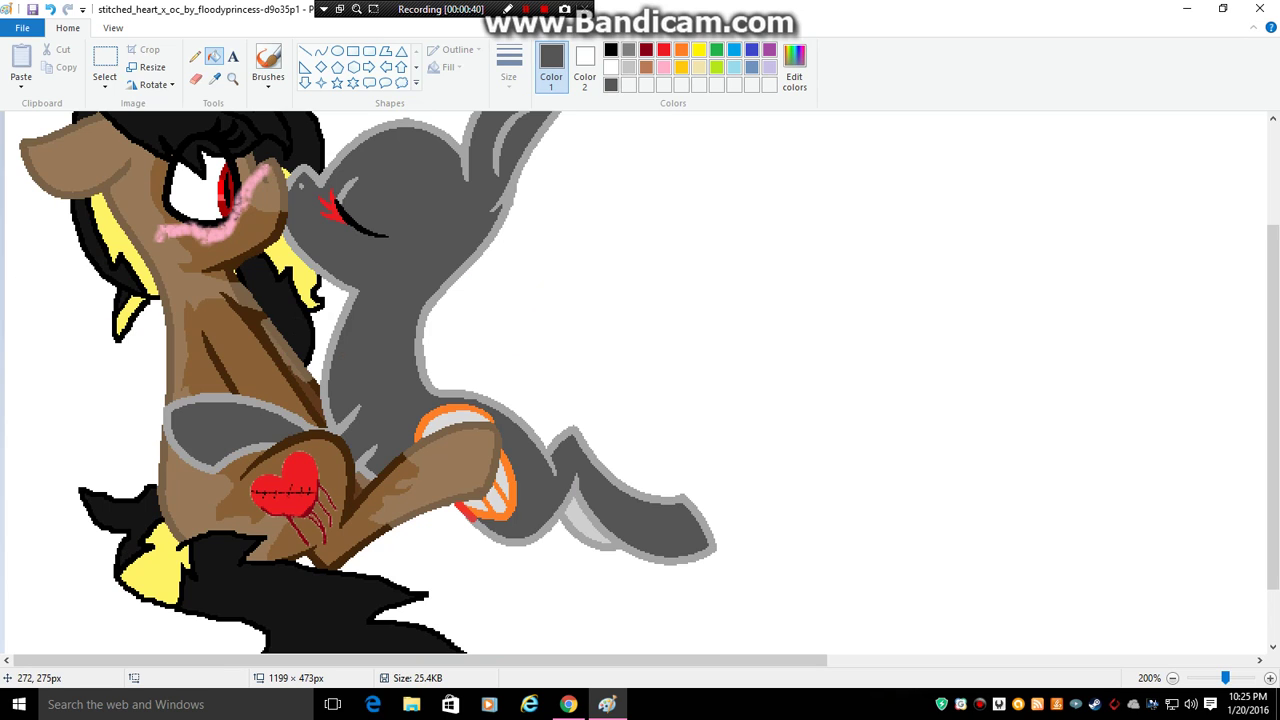
left_click(439, 418)
left_click(503, 480)
left_click(499, 496)
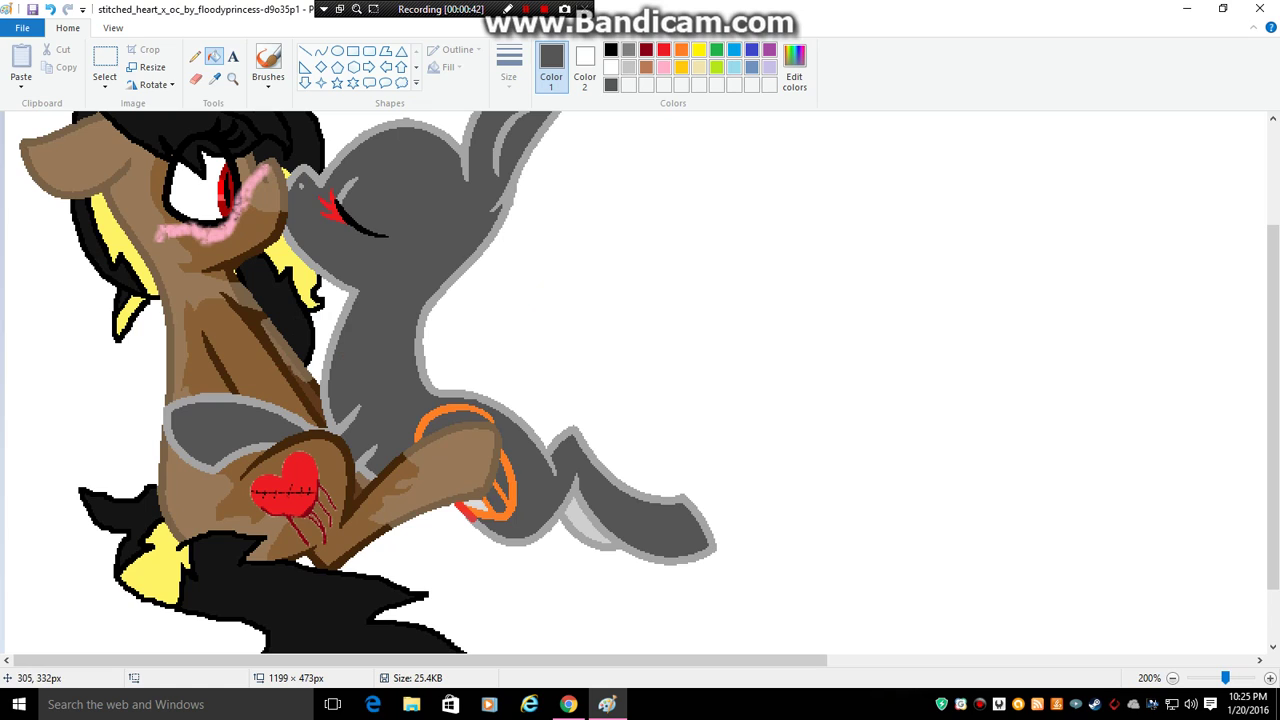
left_click(476, 506)
left_click(578, 515)
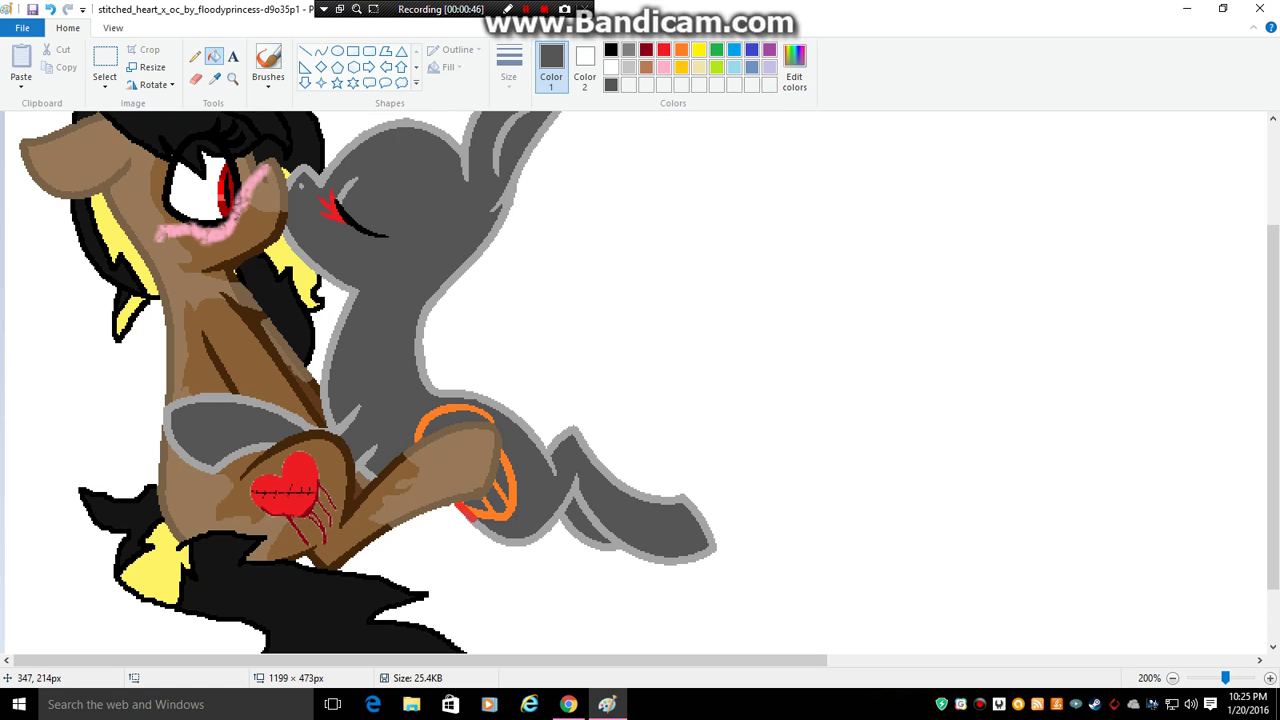
- Recolour the dark grey pony's light outlines along the head, ear, back and hind legs black
left_click(611, 49)
left_click(512, 140)
left_click(421, 246)
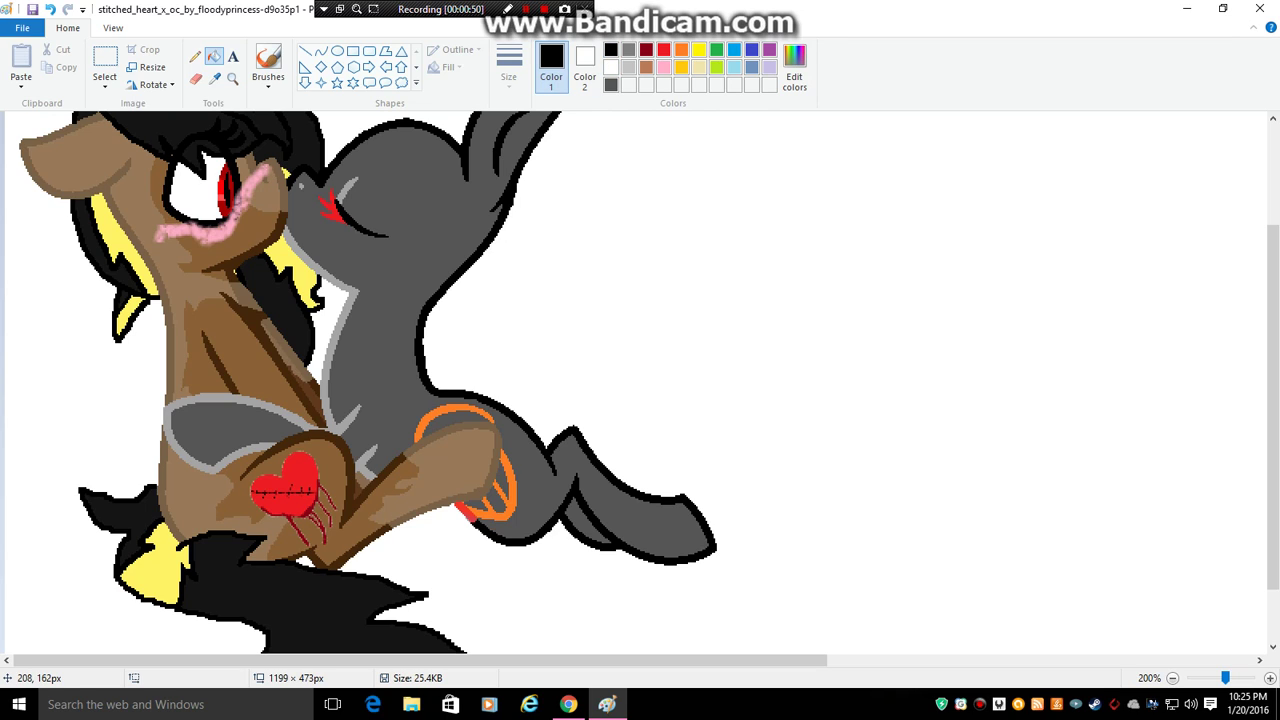
left_click(428, 251)
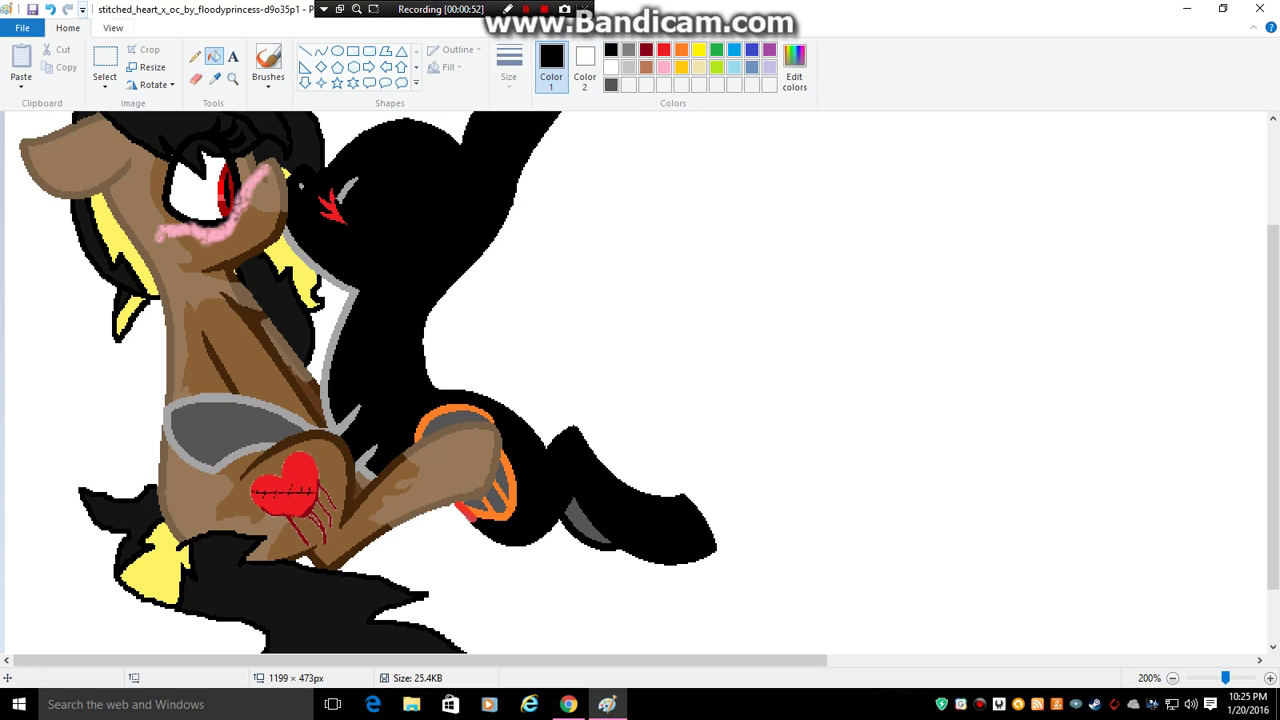
key("ctrl+z")
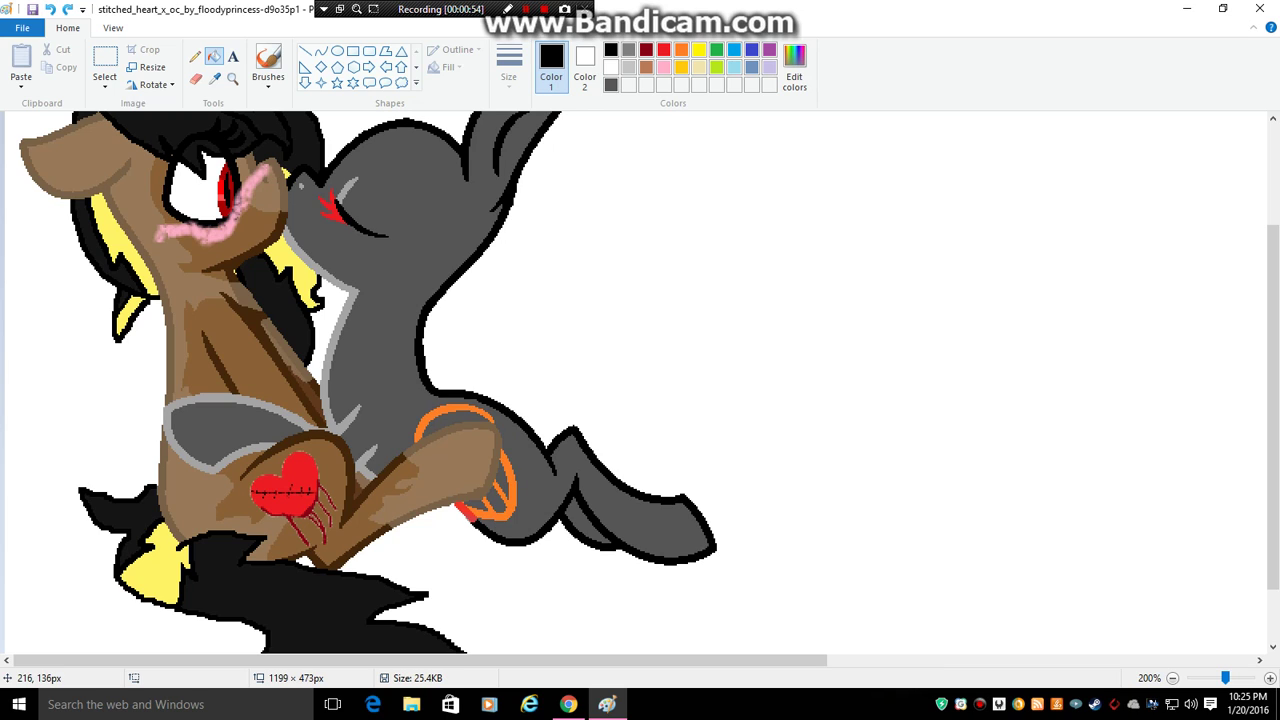
- Fill the line above the pony's closed eye and the outline of its chin, chest and foreleg with black
left_click(348, 190)
left_click(370, 247)
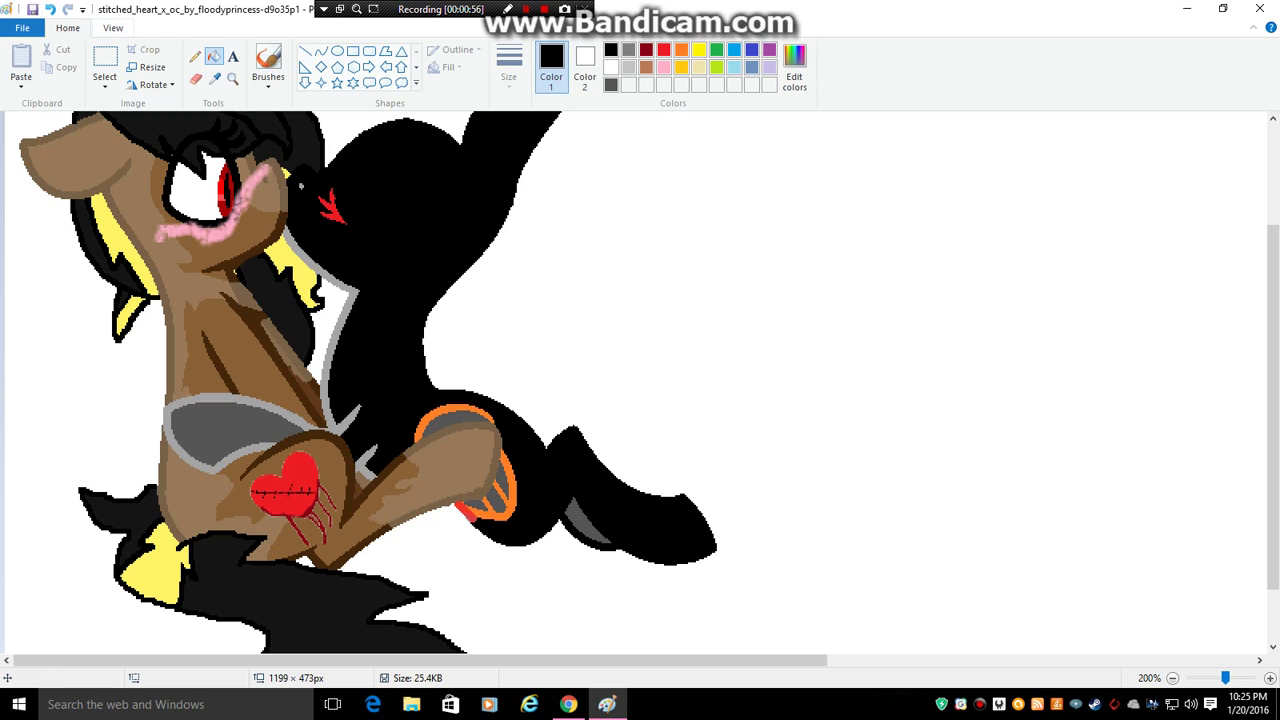
key("ctrl+z")
left_click(297, 249)
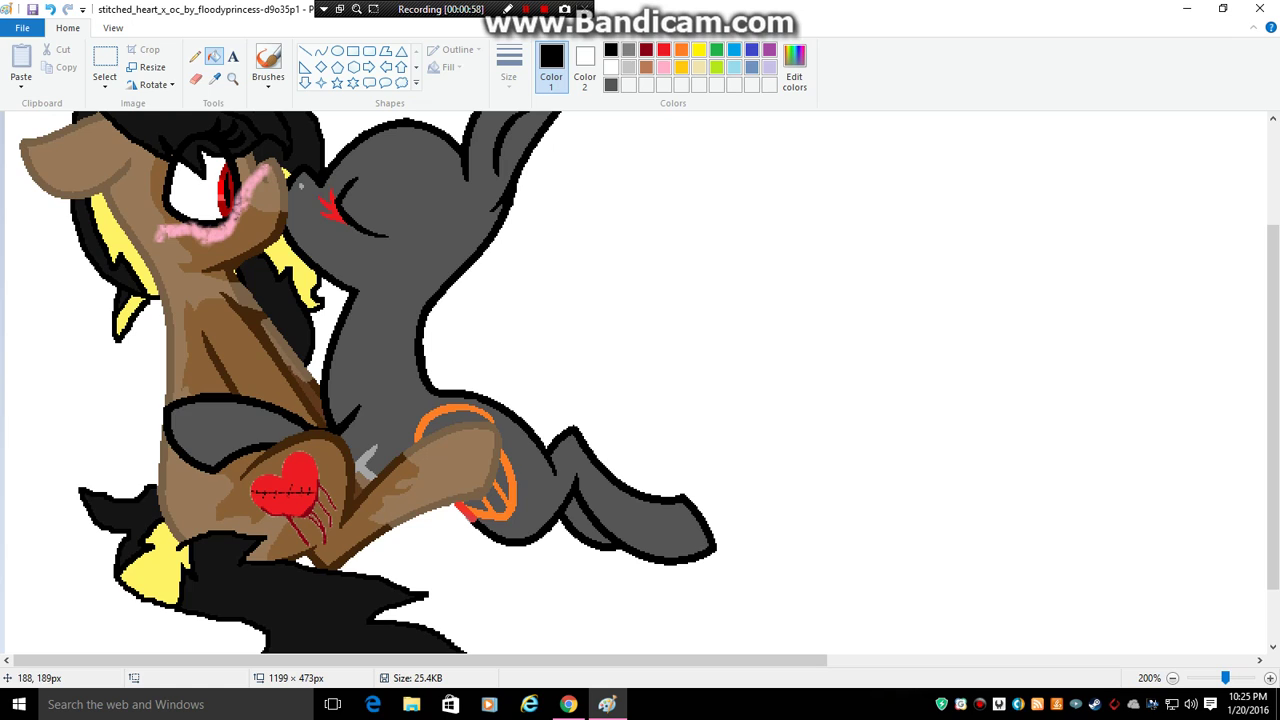
- Fill the remaining light line near the pony's belly and the orange and red outlines around its hip with black
left_click(366, 462)
left_click(478, 513)
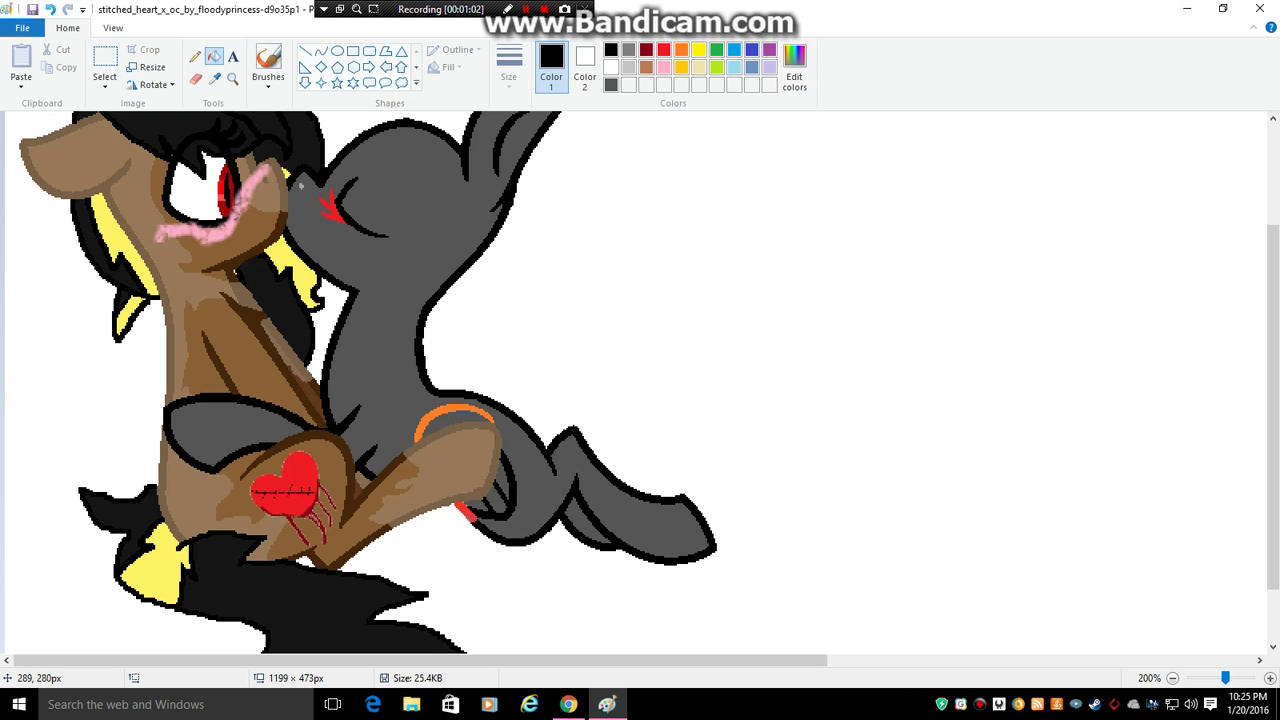
key("ctrl+z")
key("ctrl+z")
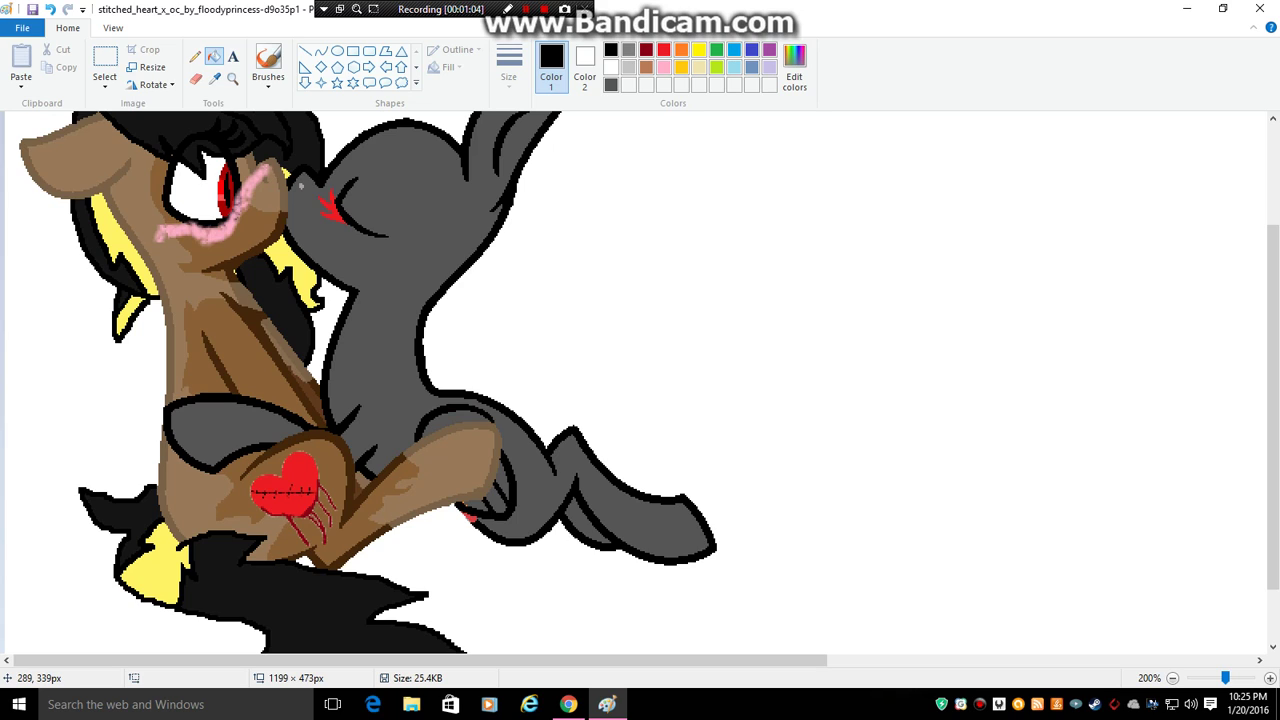
key("ctrl+z")
scroll(1265, 208, "up", 3)
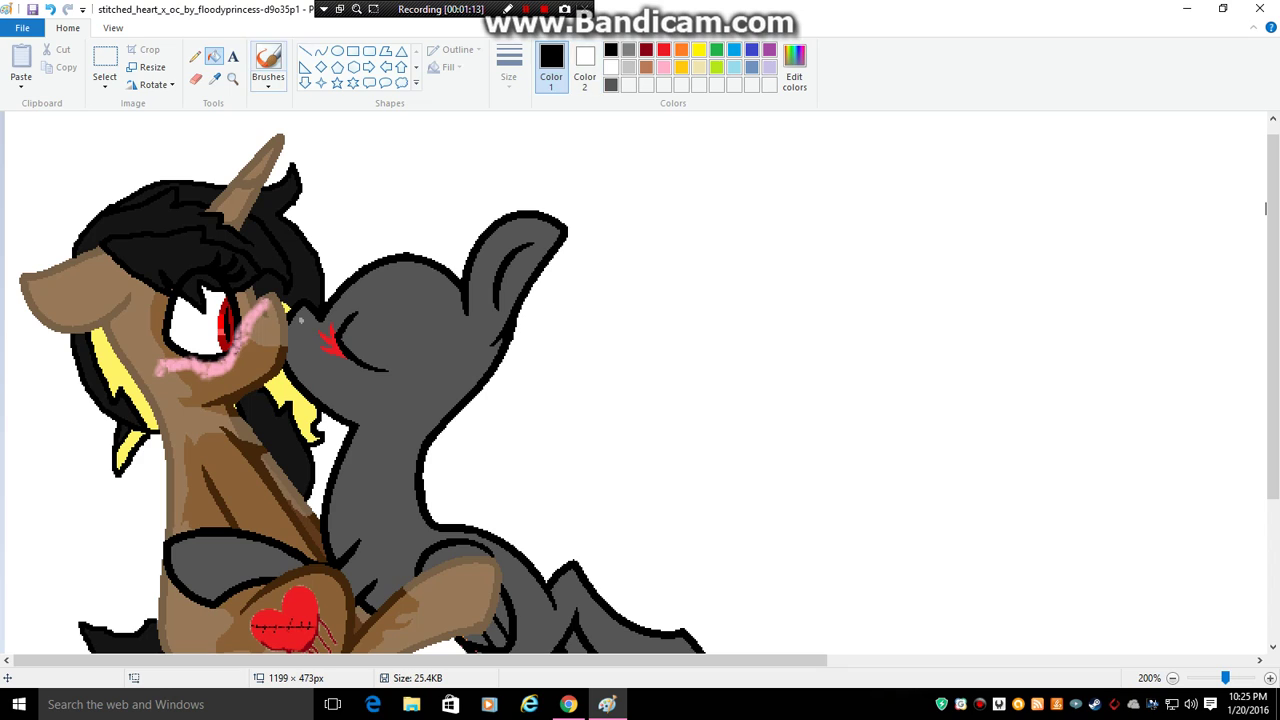
- Set the pencil to its second-thinnest line width and test it with a black scribble on the empty canvas, undoing the scribble
left_click(195, 56)
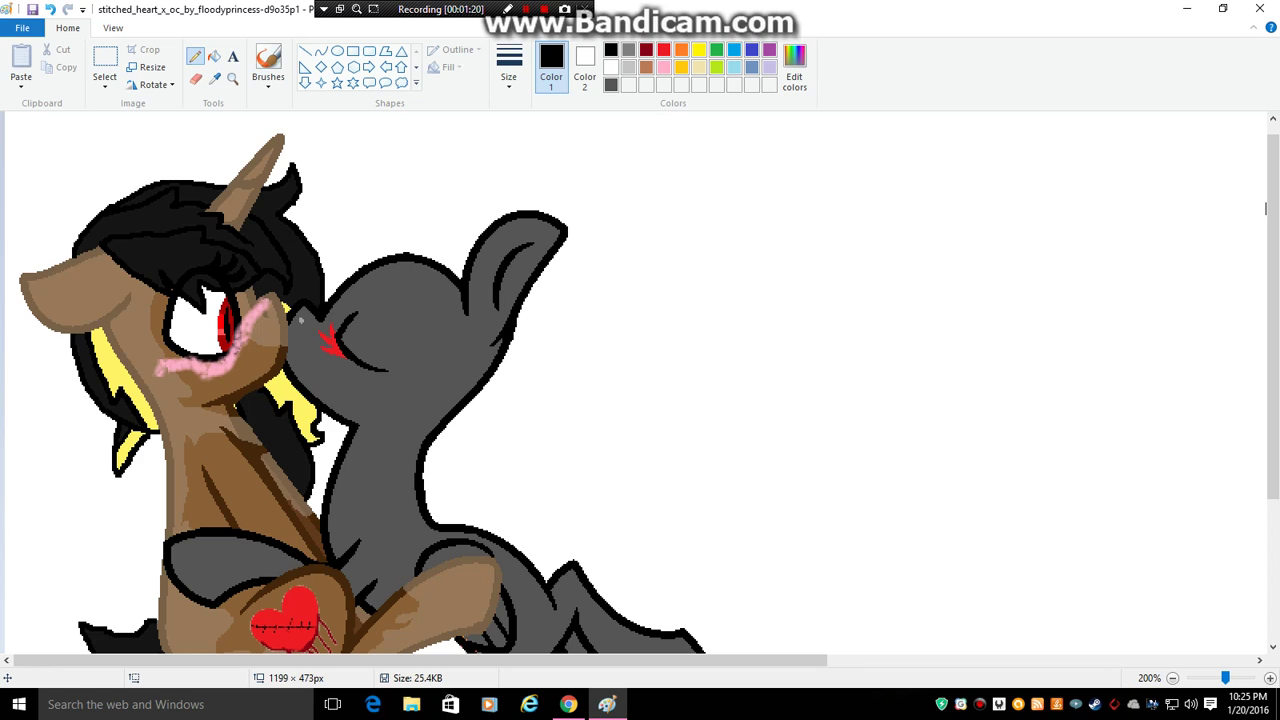
left_click(509, 70)
left_click(545, 135)
left_click_drag(949, 257, 813, 224)
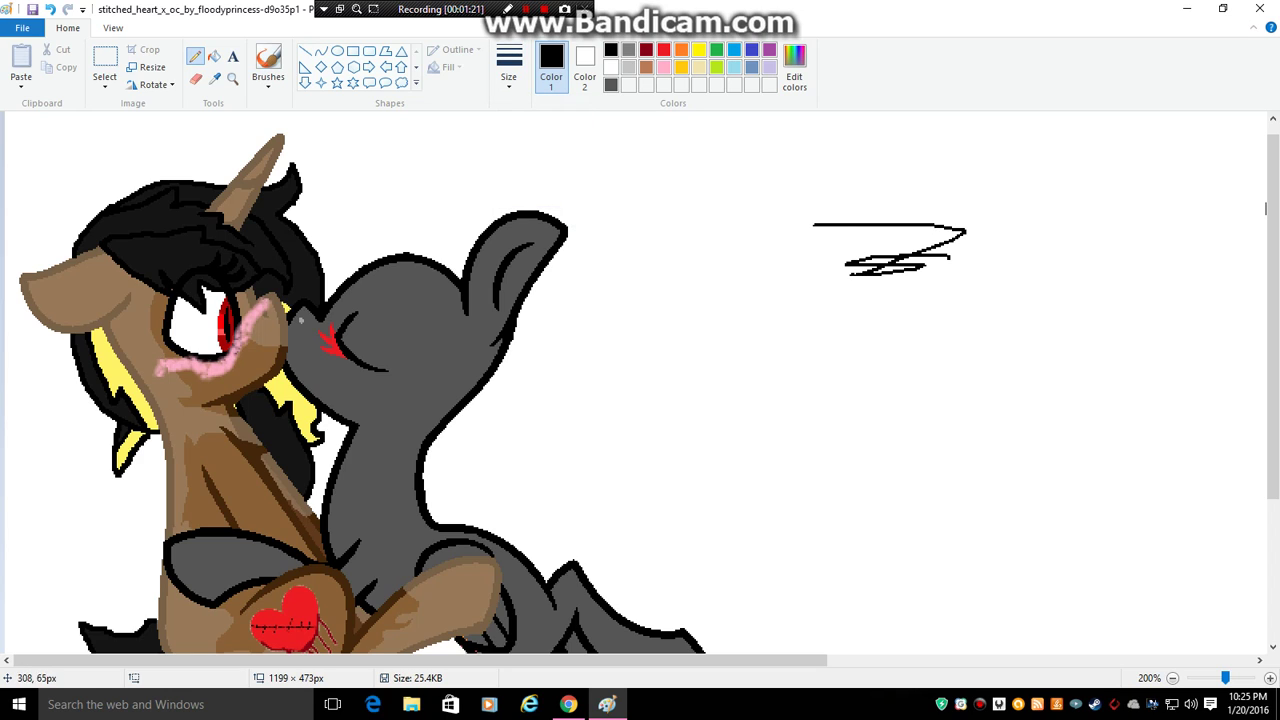
key("ctrl+z")
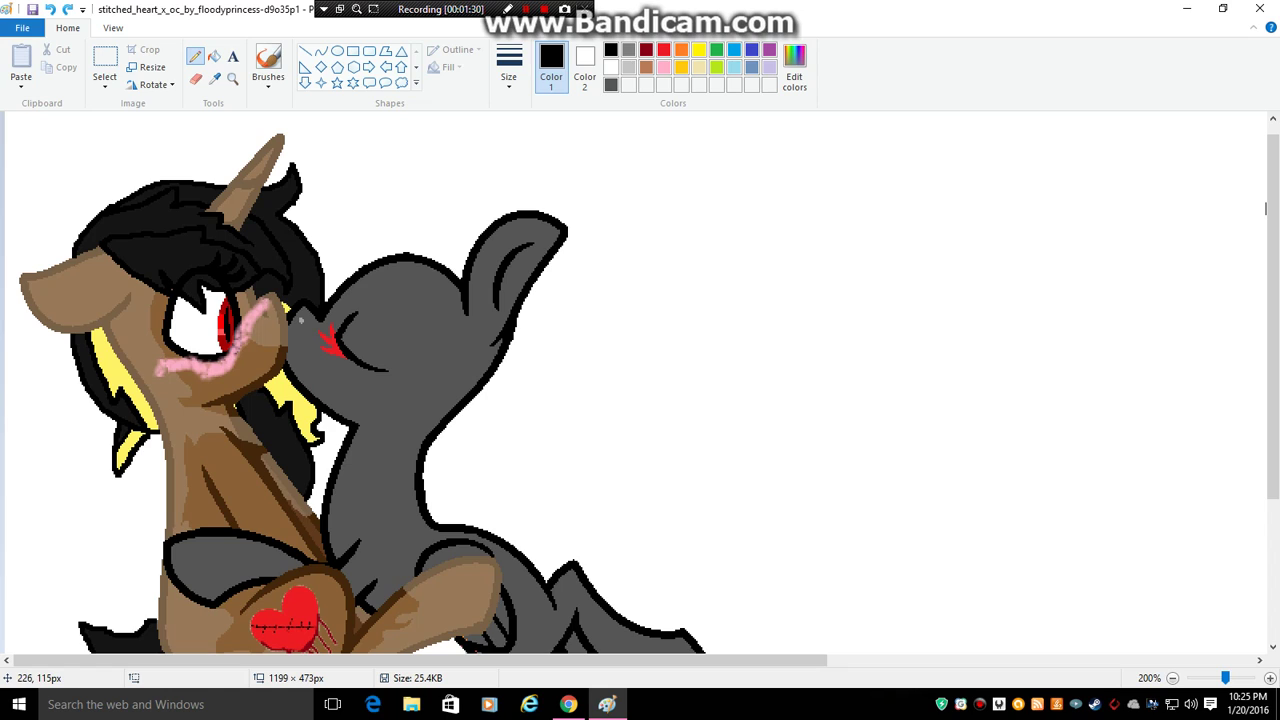
- Draw the dark grey pony's mane outline in black over the head and behind the ear, with inner strand lines and a jagged fringe
left_click_drag(375, 297, 391, 187)
left_click(50, 9)
mouse_move(364, 300)
left_mouse_down()
mouse_move(364, 236)
mouse_move(389, 205)
mouse_move(457, 184)
mouse_move(530, 212)
left_mouse_up()
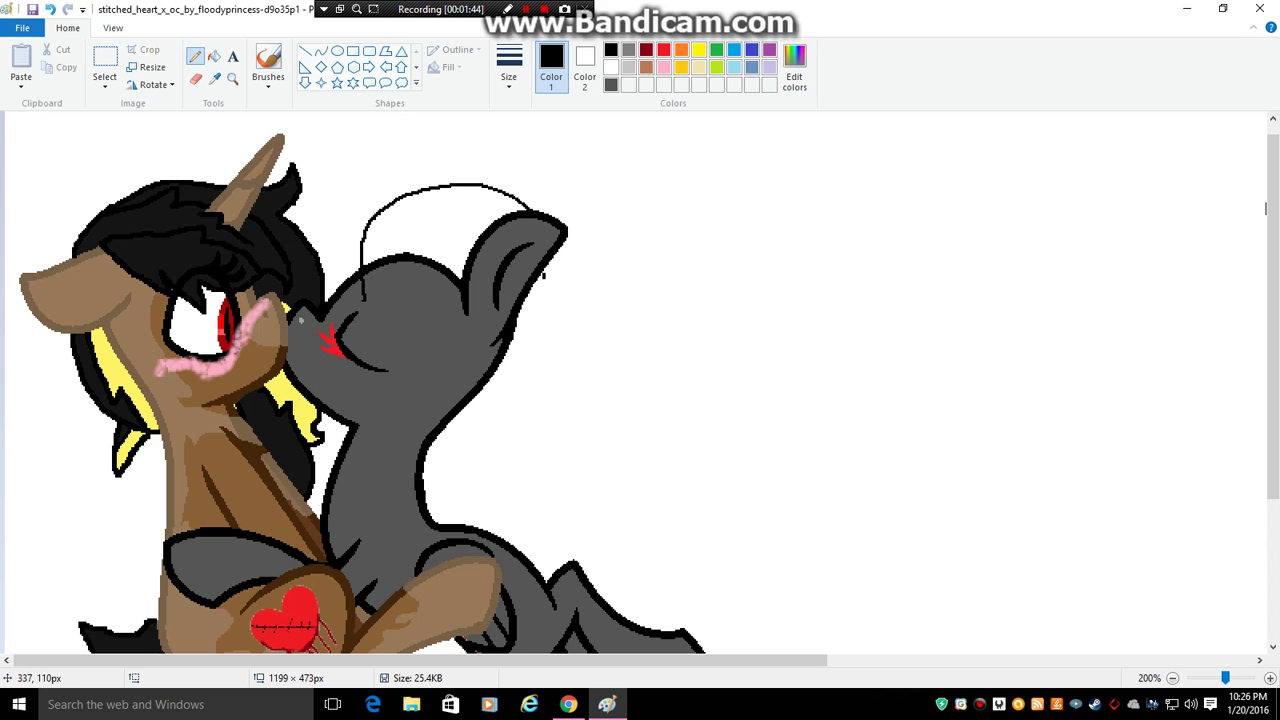
mouse_move(544, 280)
left_mouse_down()
mouse_move(524, 364)
mouse_move(492, 380)
left_mouse_up()
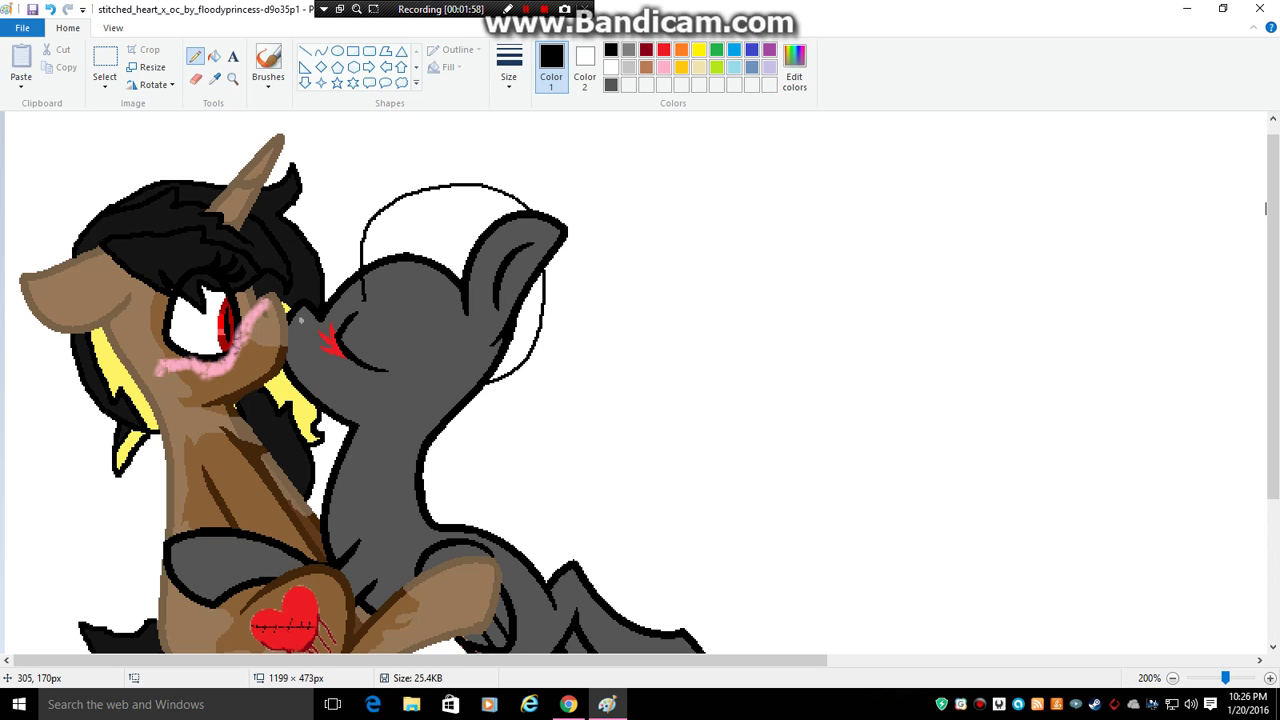
mouse_move(501, 374)
left_mouse_down()
mouse_move(525, 347)
mouse_move(535, 289)
left_mouse_up()
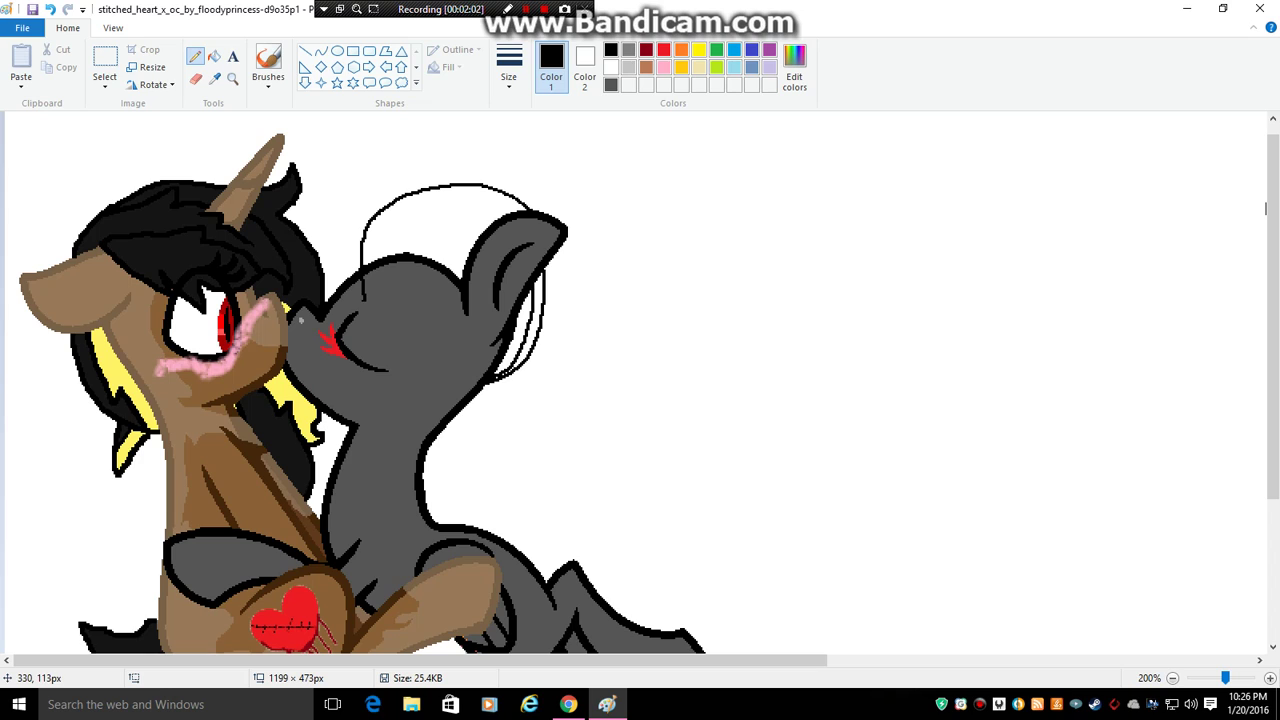
mouse_move(496, 213)
left_mouse_down()
mouse_move(429, 228)
mouse_move(390, 297)
left_mouse_up()
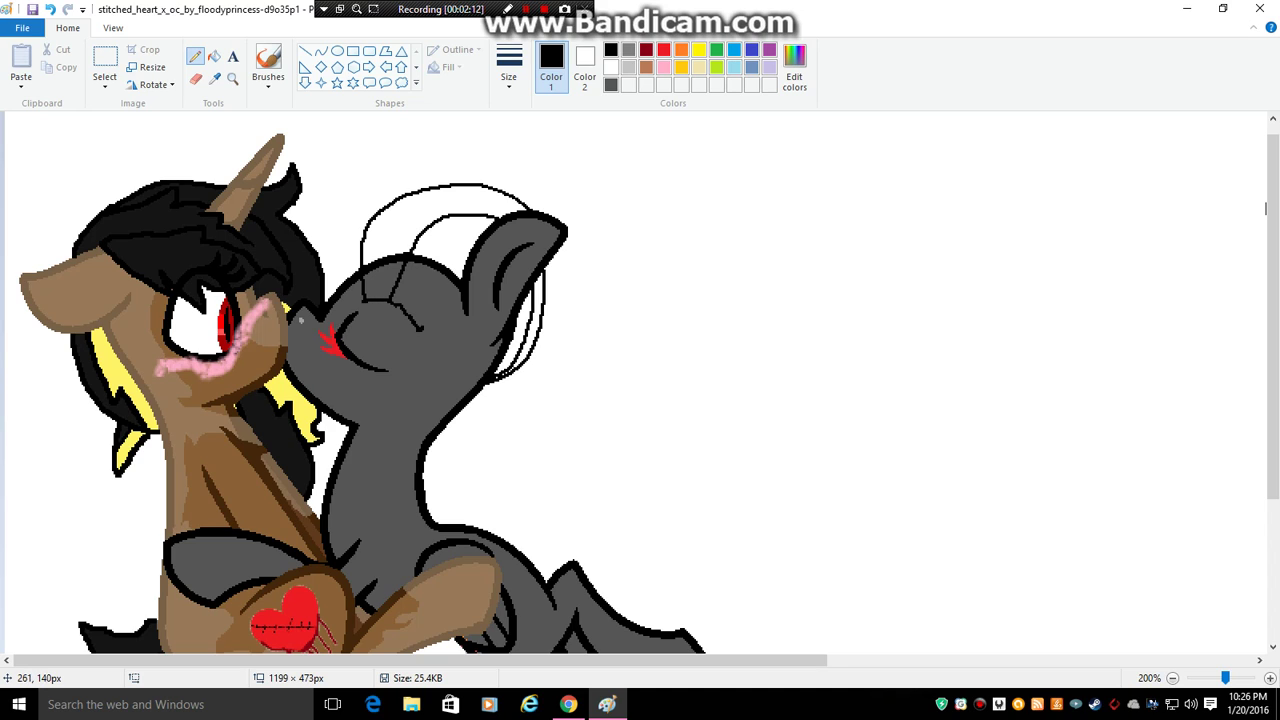
left_click_drag(420, 326, 456, 284)
- Fill the front strand of the mane with red, from the top of the head to the forehead, undoing any spill onto the outlines
left_click(214, 56)
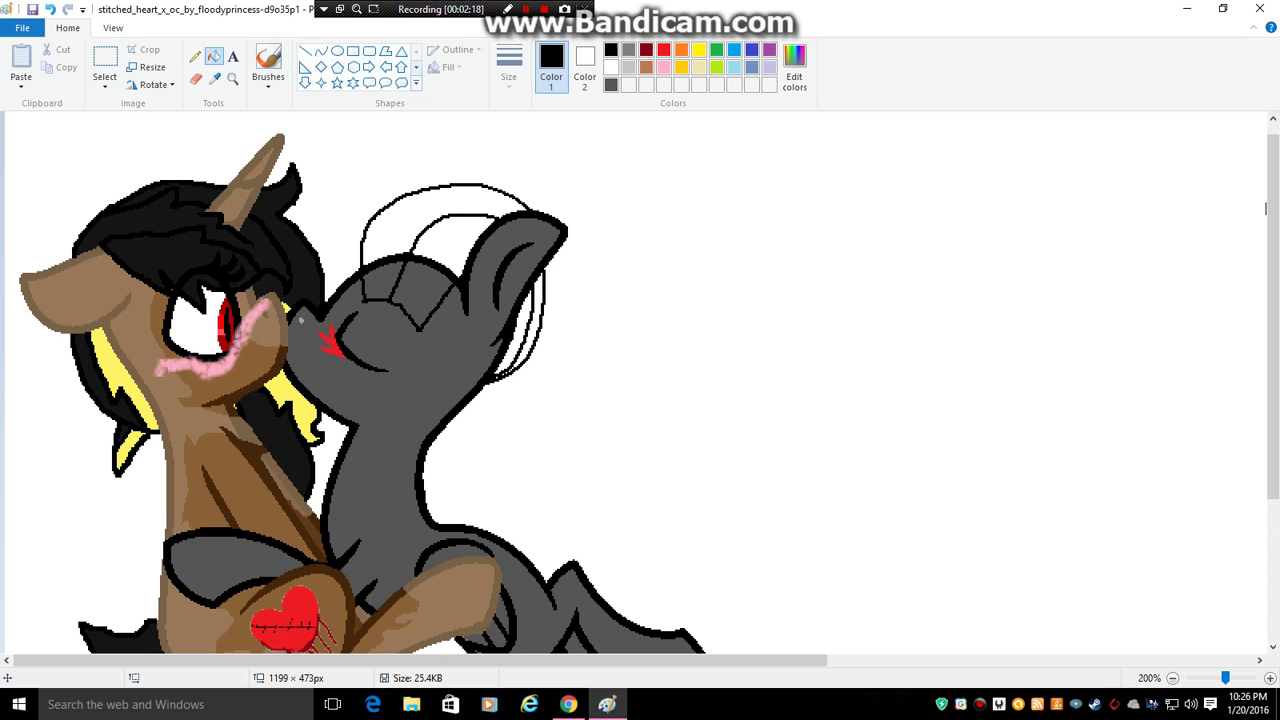
left_click(663, 50)
left_click(440, 198)
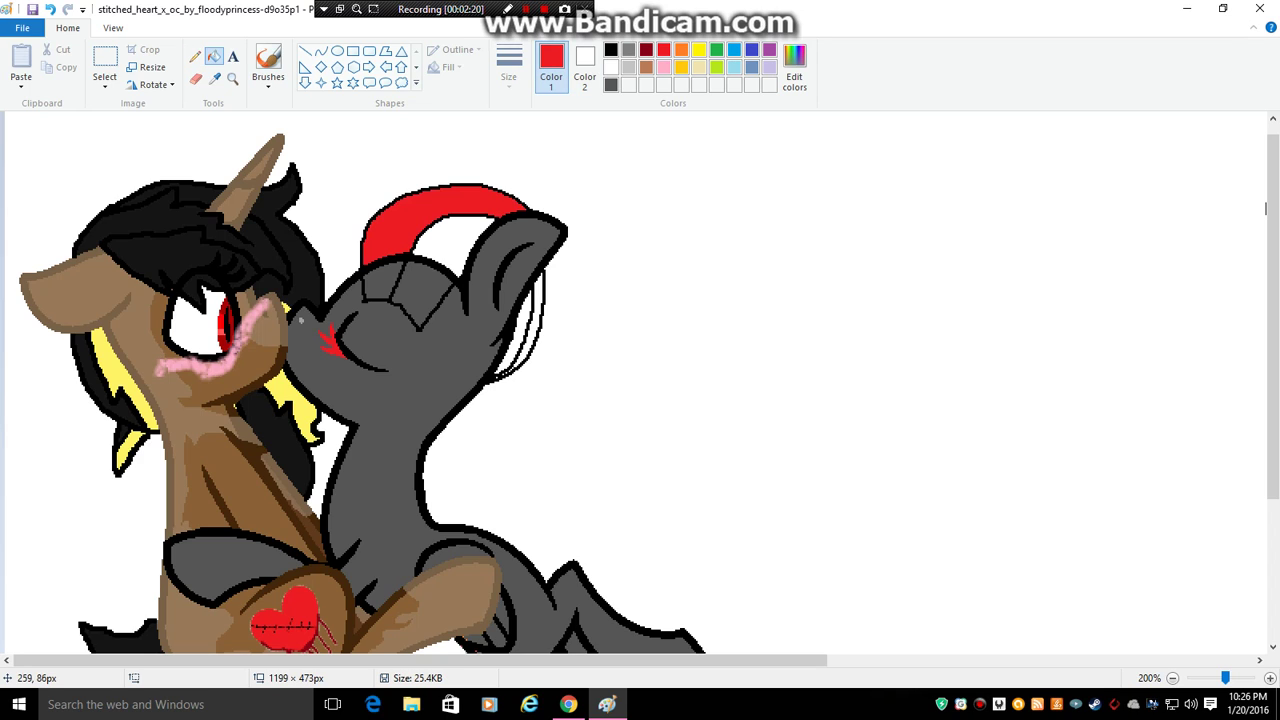
left_click(492, 315)
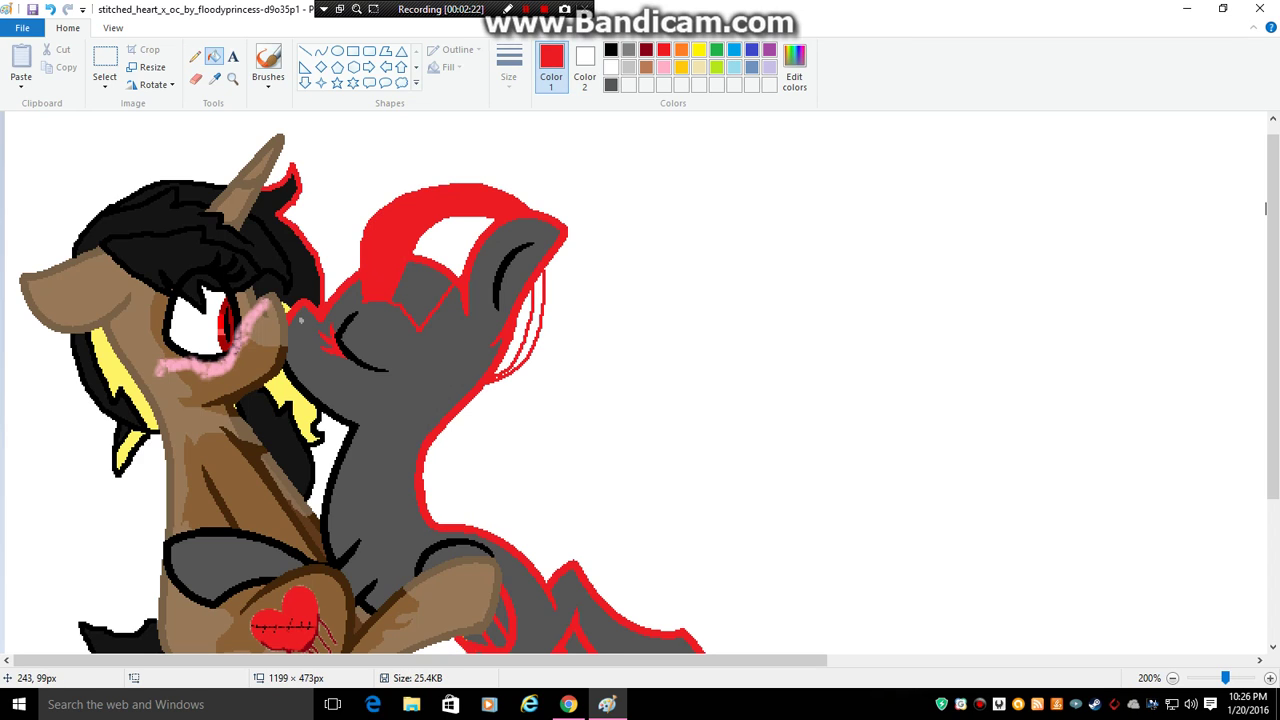
left_click(50, 9)
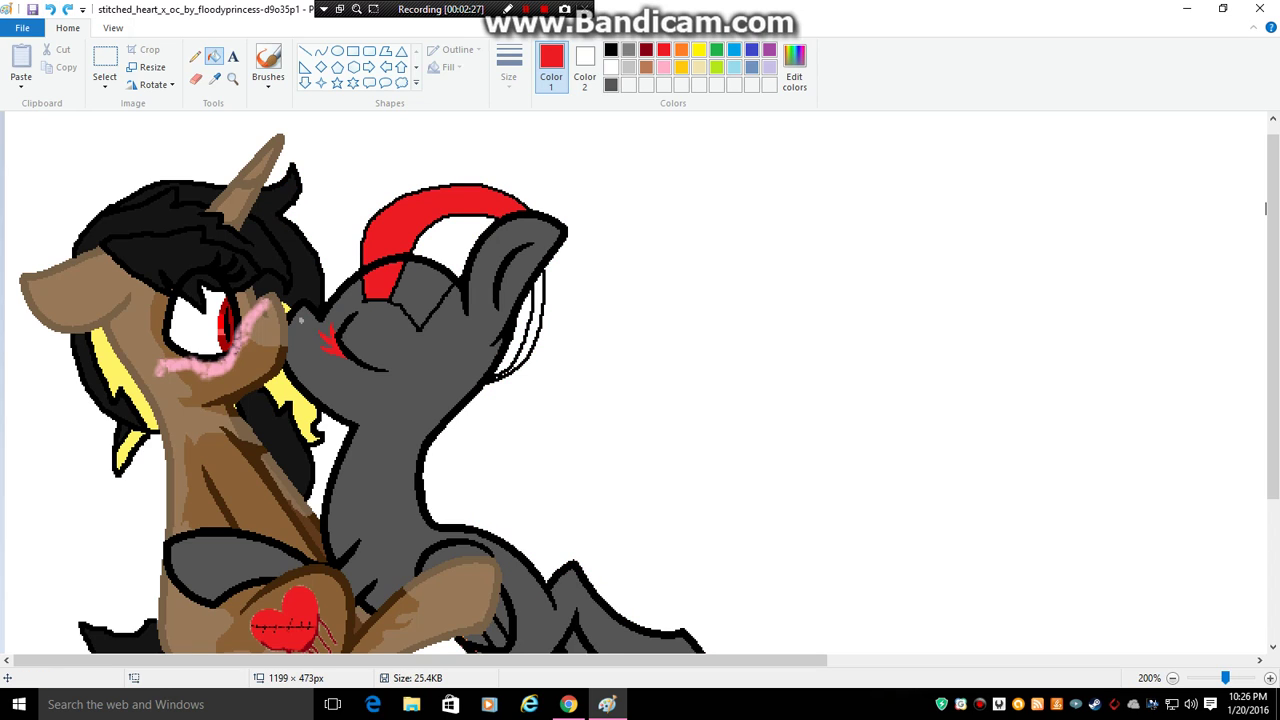
left_click(195, 56)
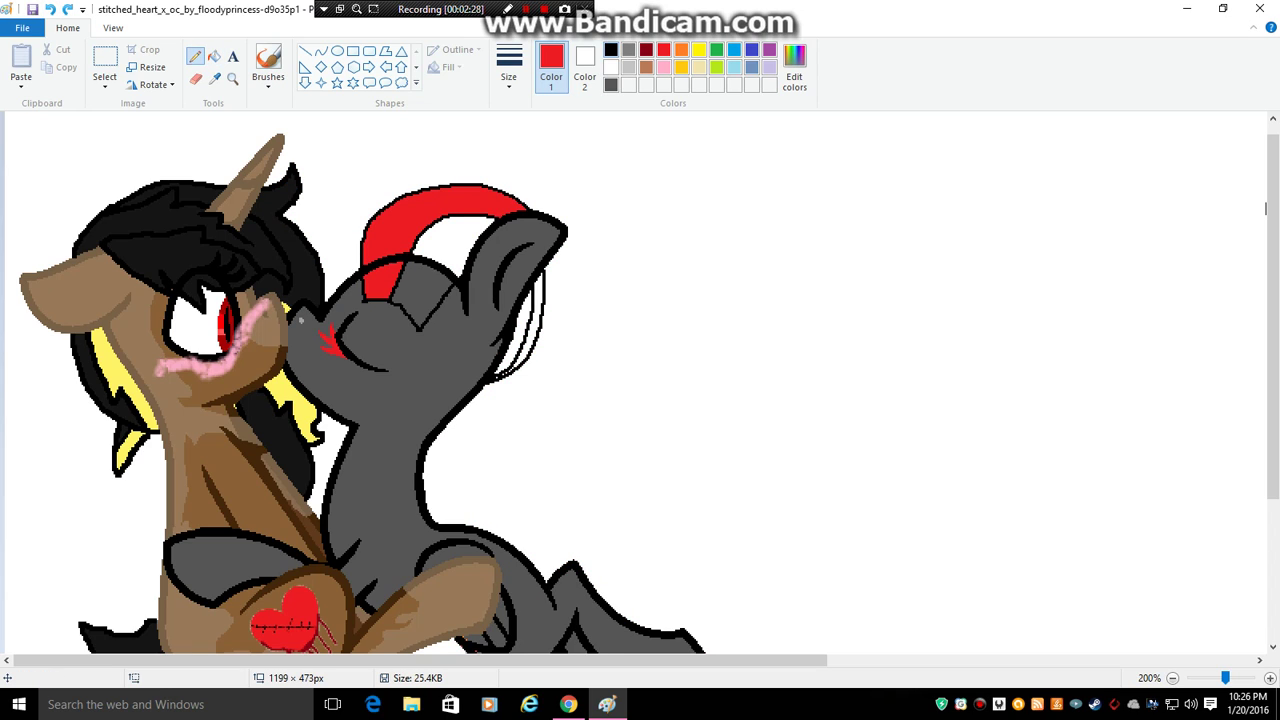
left_click(611, 50)
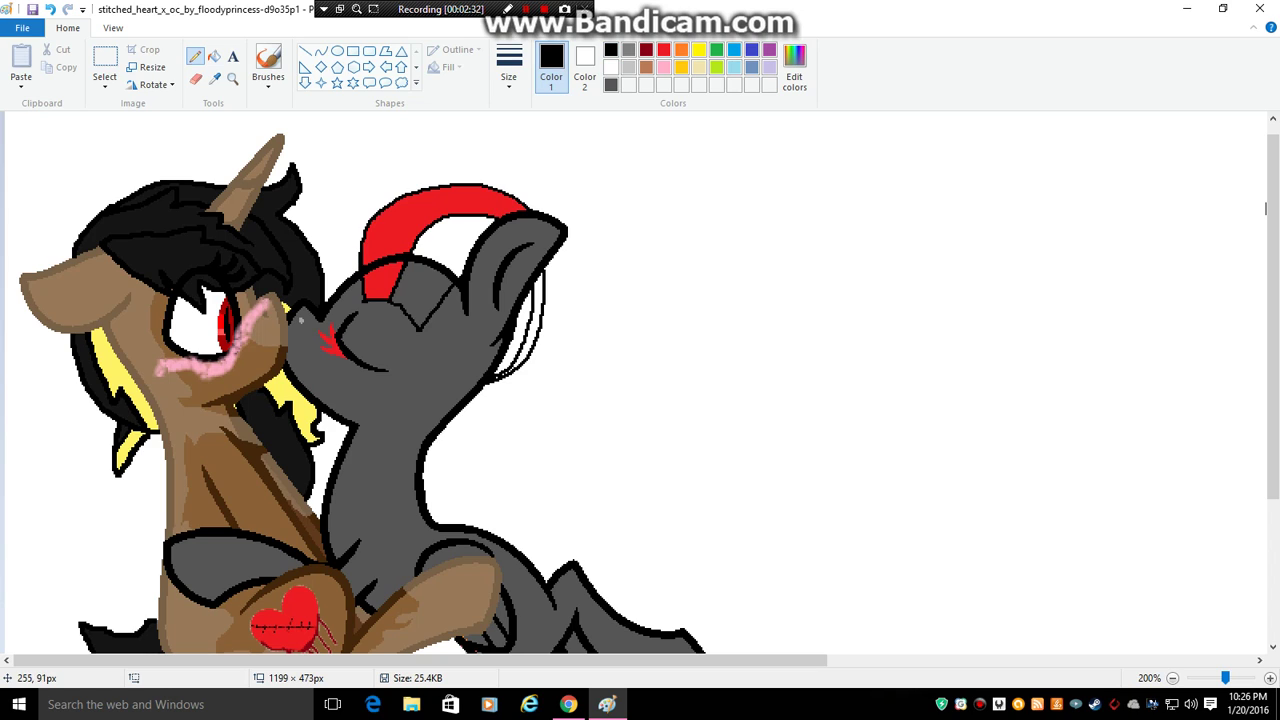
left_click(213, 56)
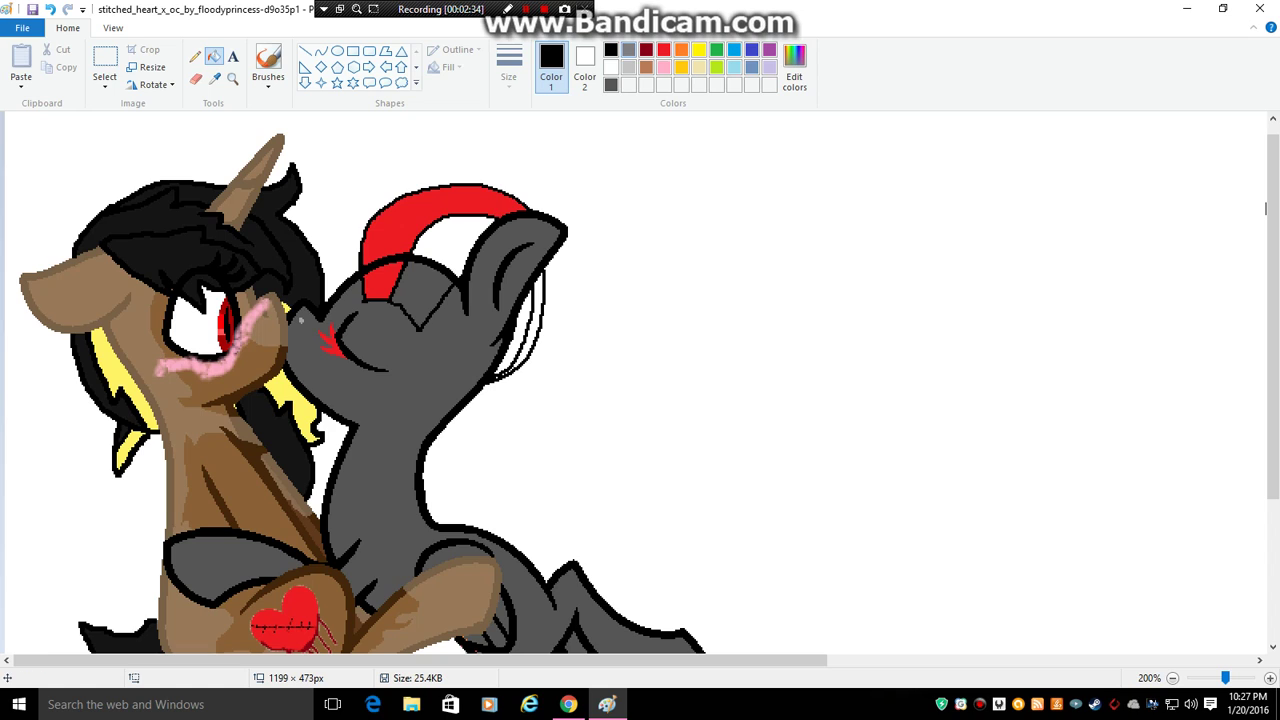
left_click(663, 50)
left_click(485, 311)
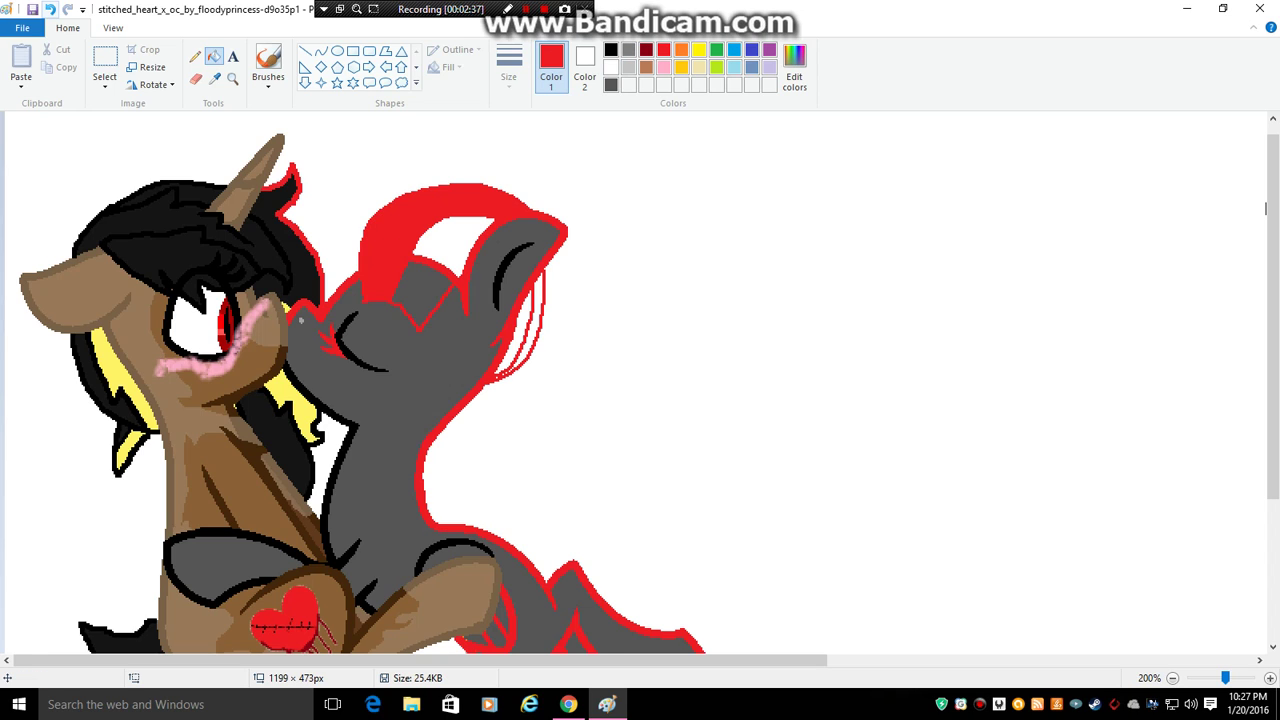
left_click(49, 9)
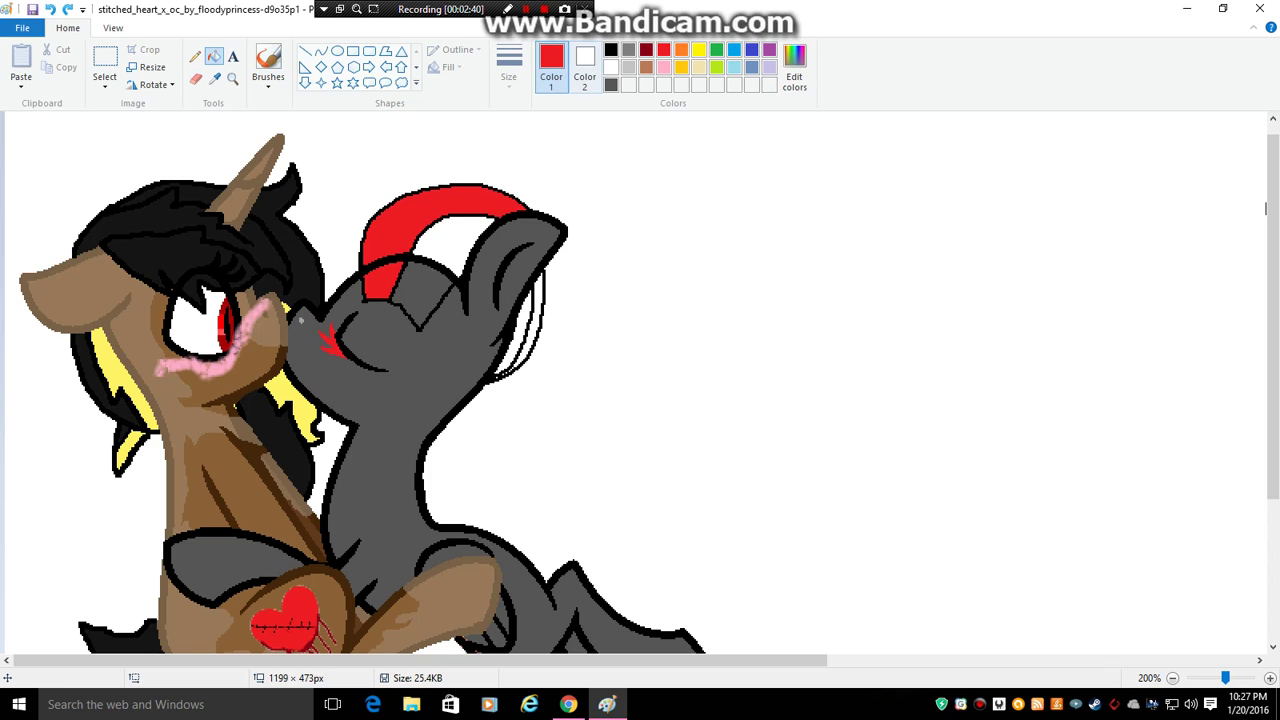
- Erase the black head outline crossing the front red strand of the mane and fill the gap with red
left_click(195, 77)
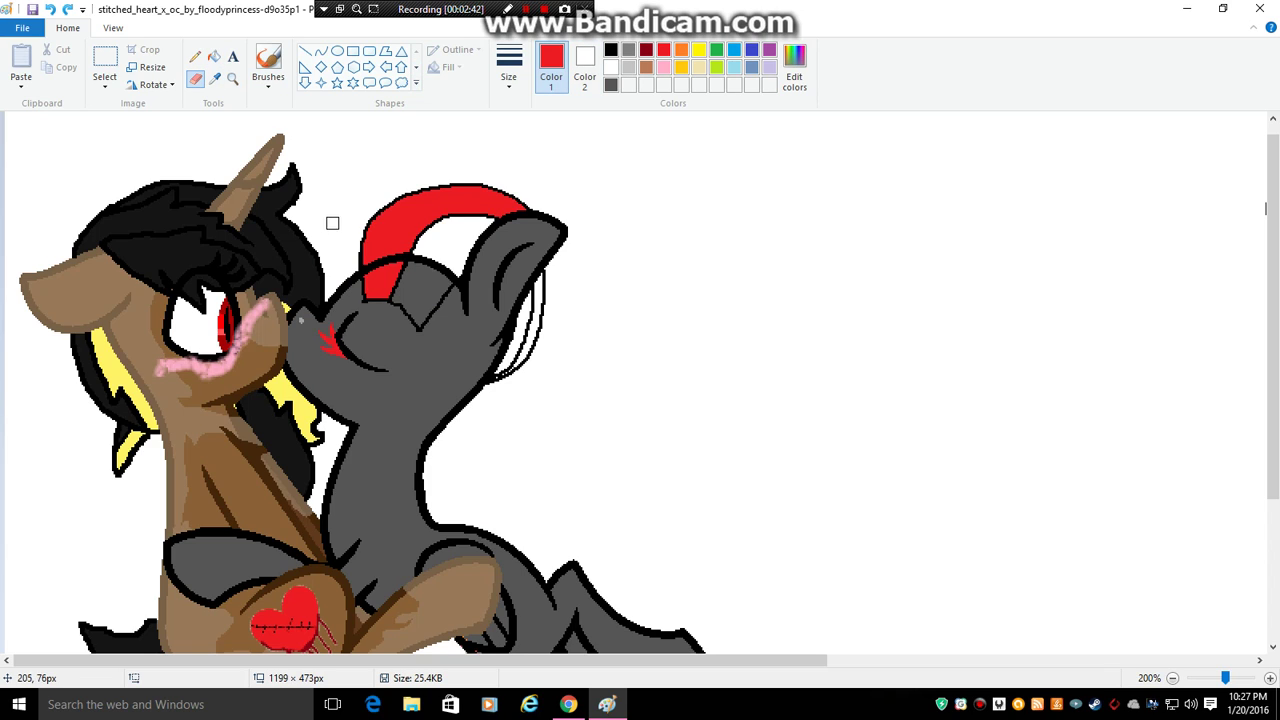
mouse_move(379, 279)
left_mouse_down()
mouse_move(369, 271)
mouse_move(398, 258)
left_mouse_up()
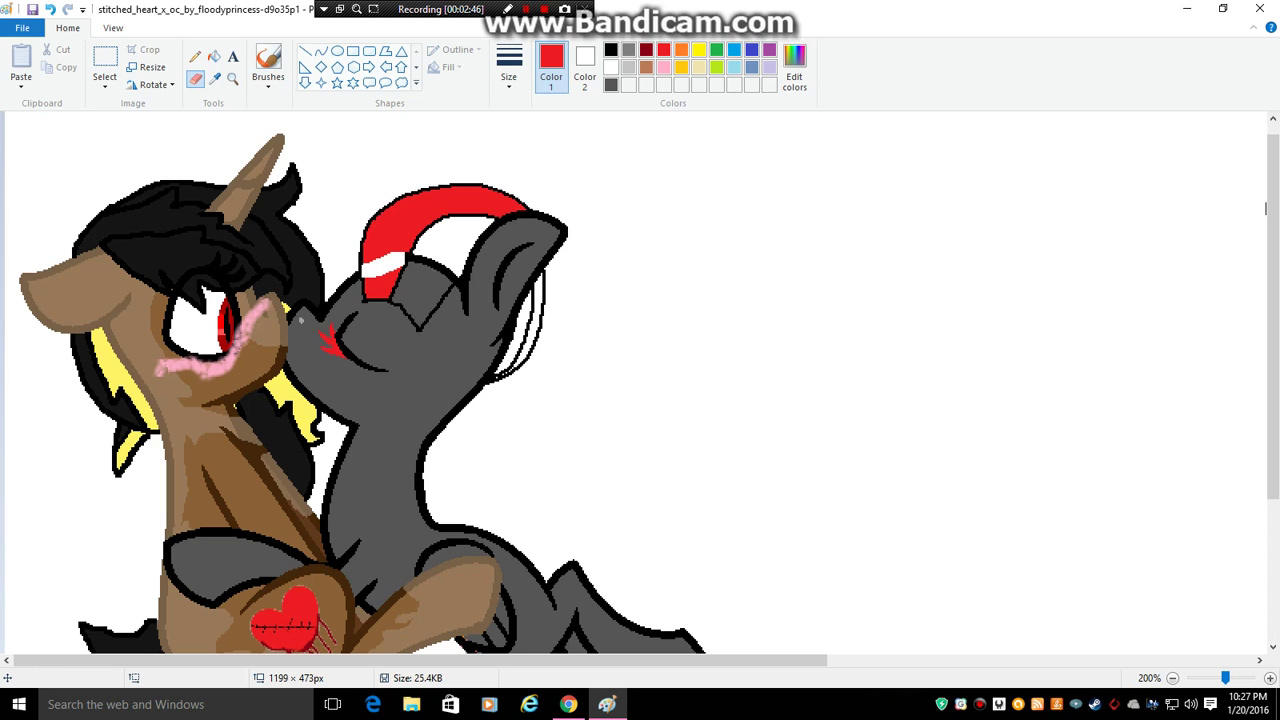
left_click(214, 57)
left_click(385, 265)
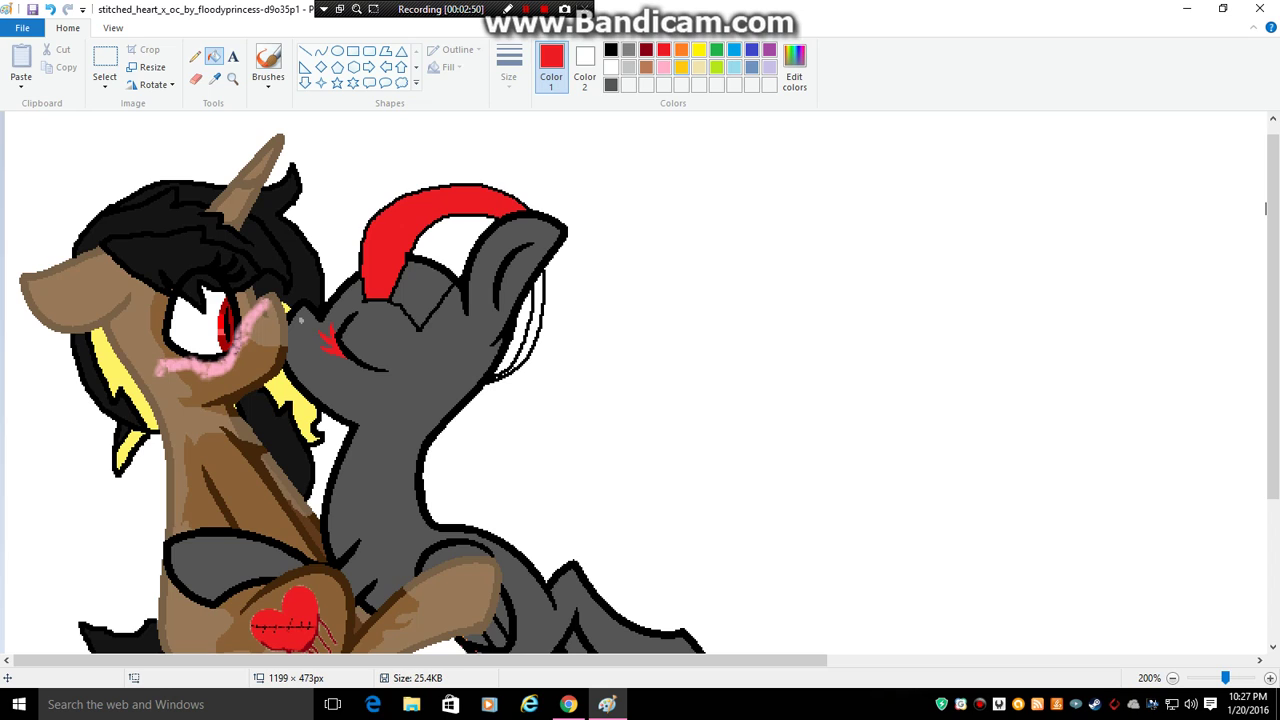
- Fill the inner mane strand above the head, its fringe part and the inner strip behind the ear with orange
left_click(681, 49)
left_click(445, 240)
left_click(527, 302)
left_click(430, 275)
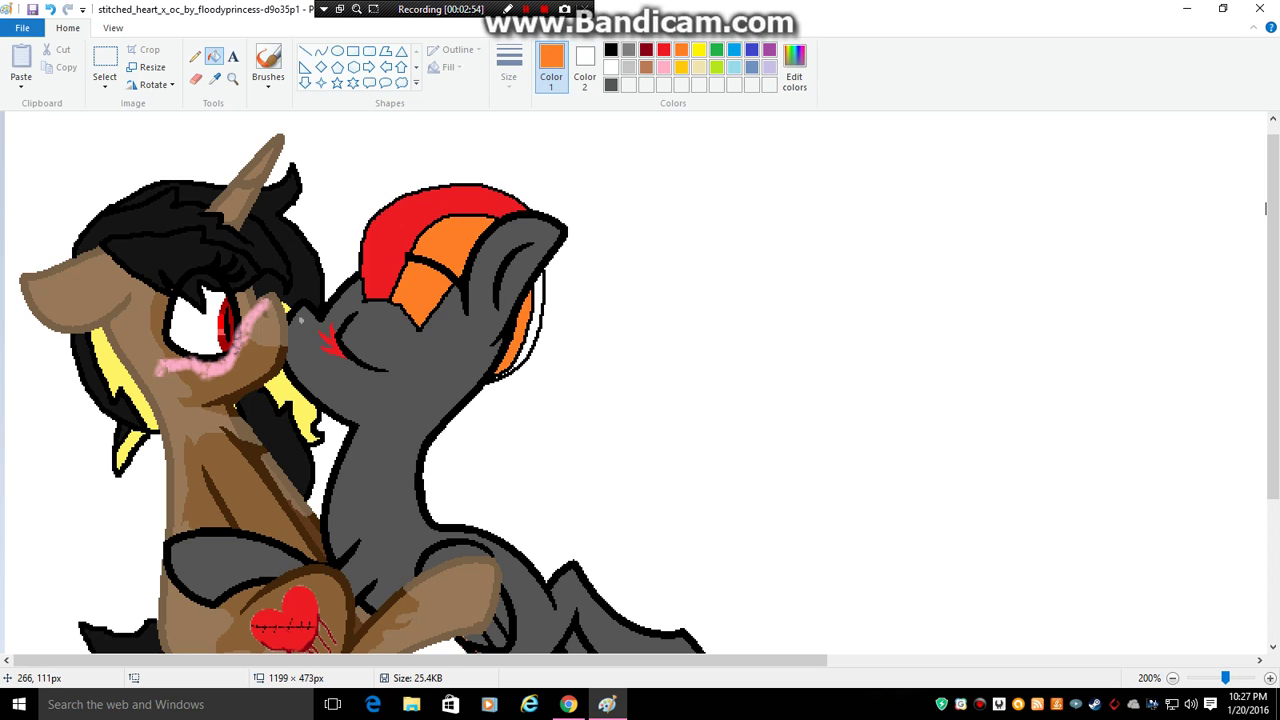
- Erase the black head outline crossing the orange strand and fill the gap with orange, undoing any spill onto the outlines
left_click(434, 262)
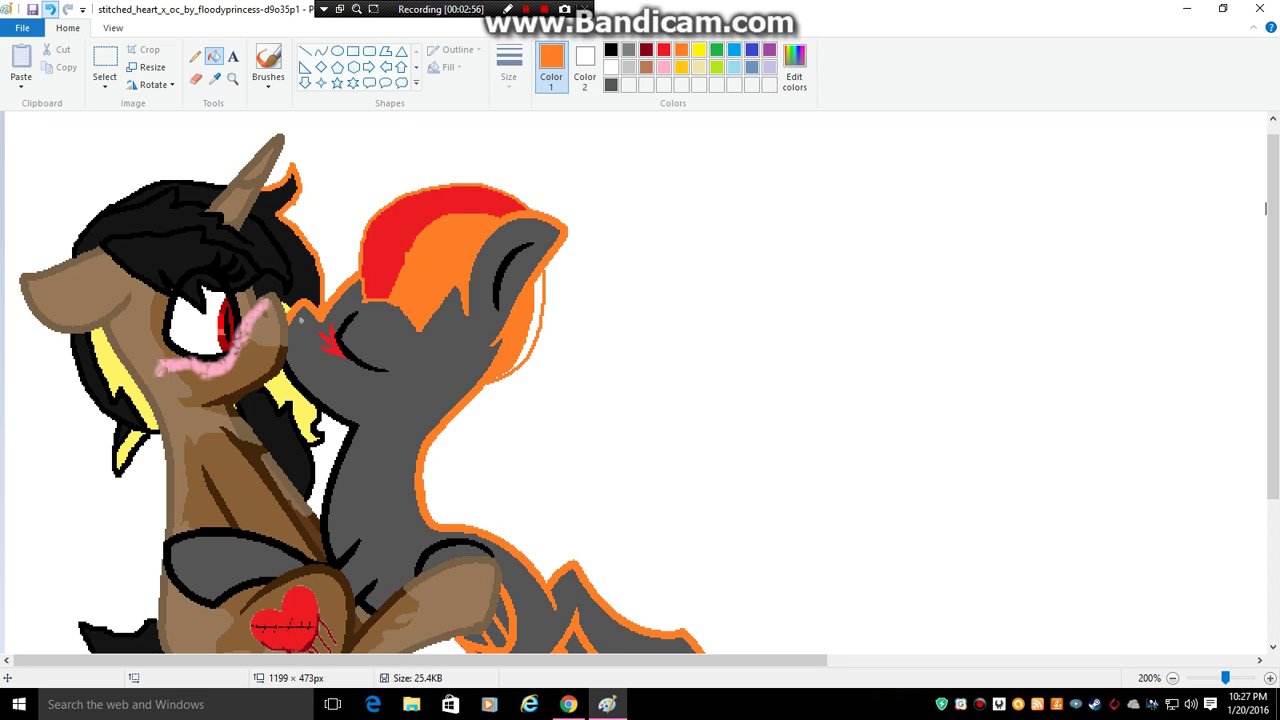
left_click(49, 9)
left_click(195, 78)
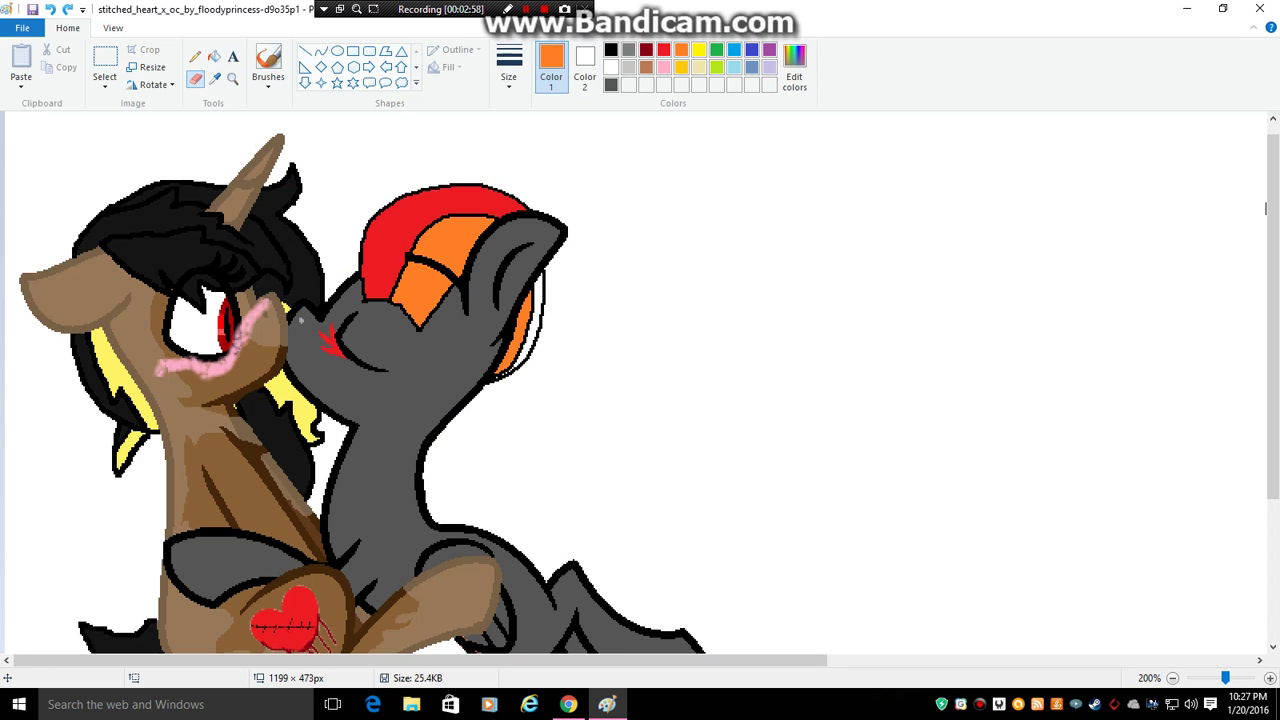
left_click_drag(417, 258, 450, 276)
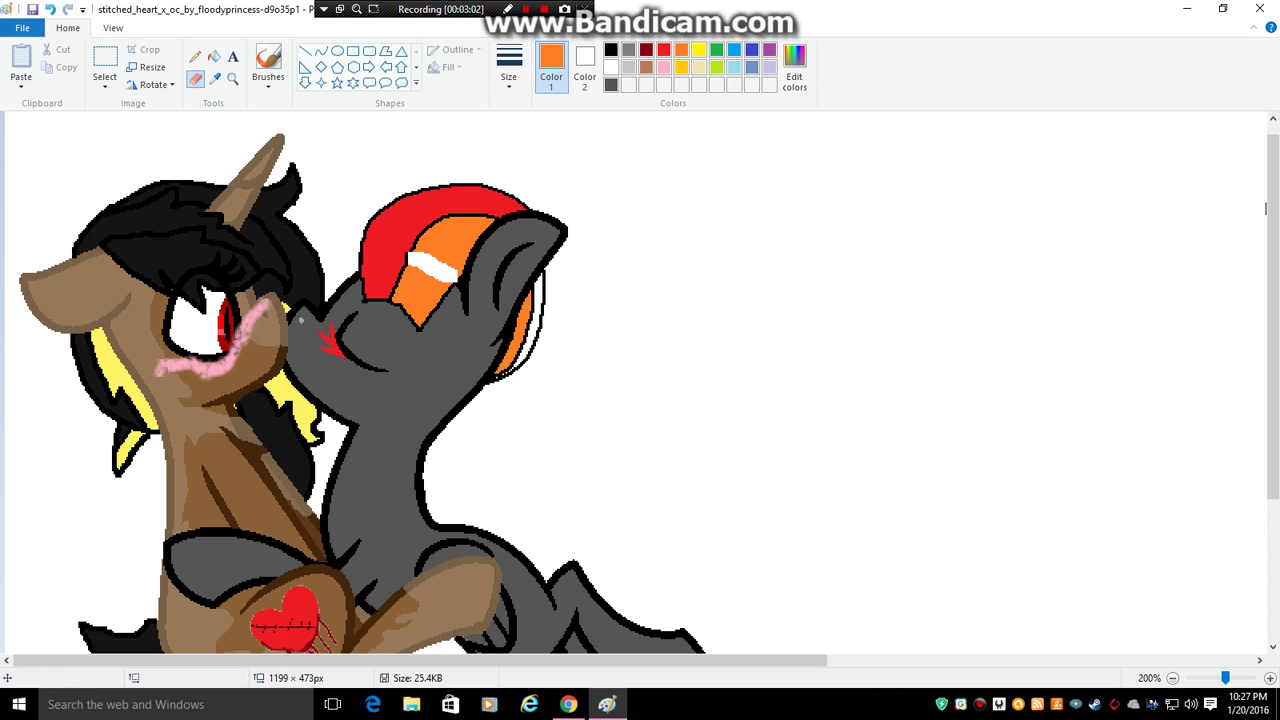
left_click(214, 56)
left_click(430, 265)
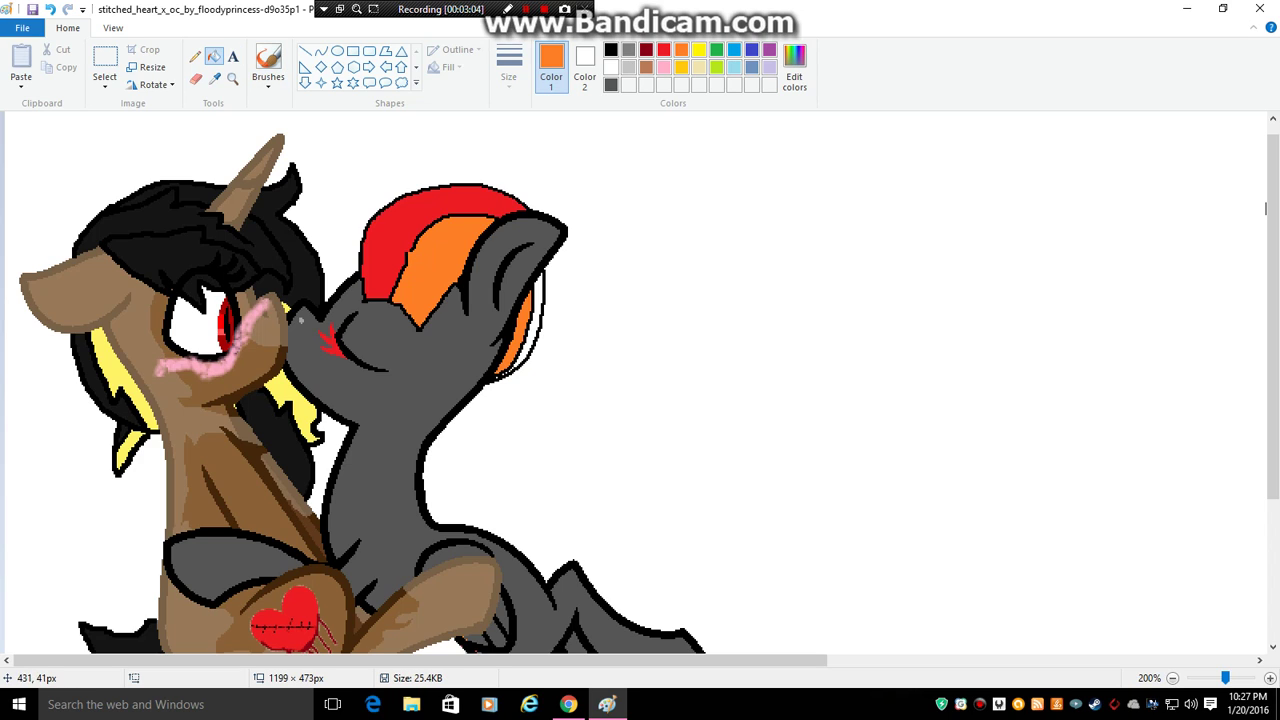
- Redraw the black dividing line between the red and orange strands and fill the outer strip behind the ear with red
left_click(195, 56)
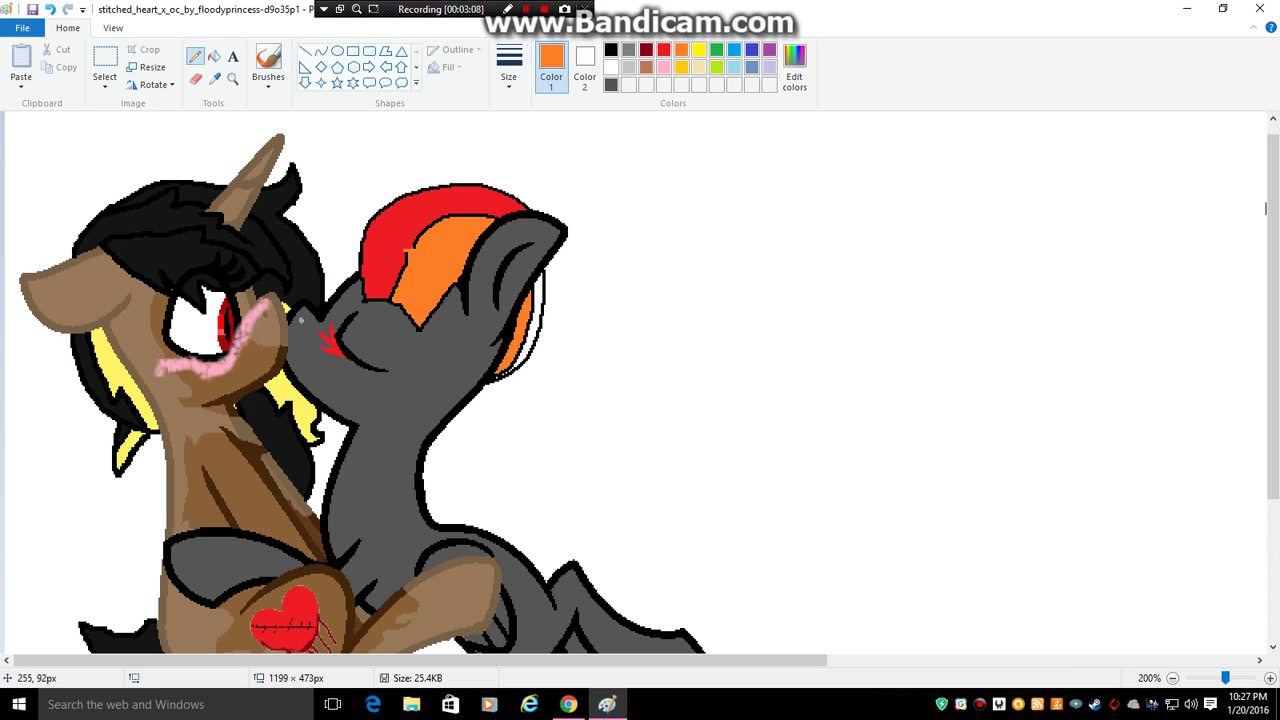
left_click(611, 49)
left_click(663, 49)
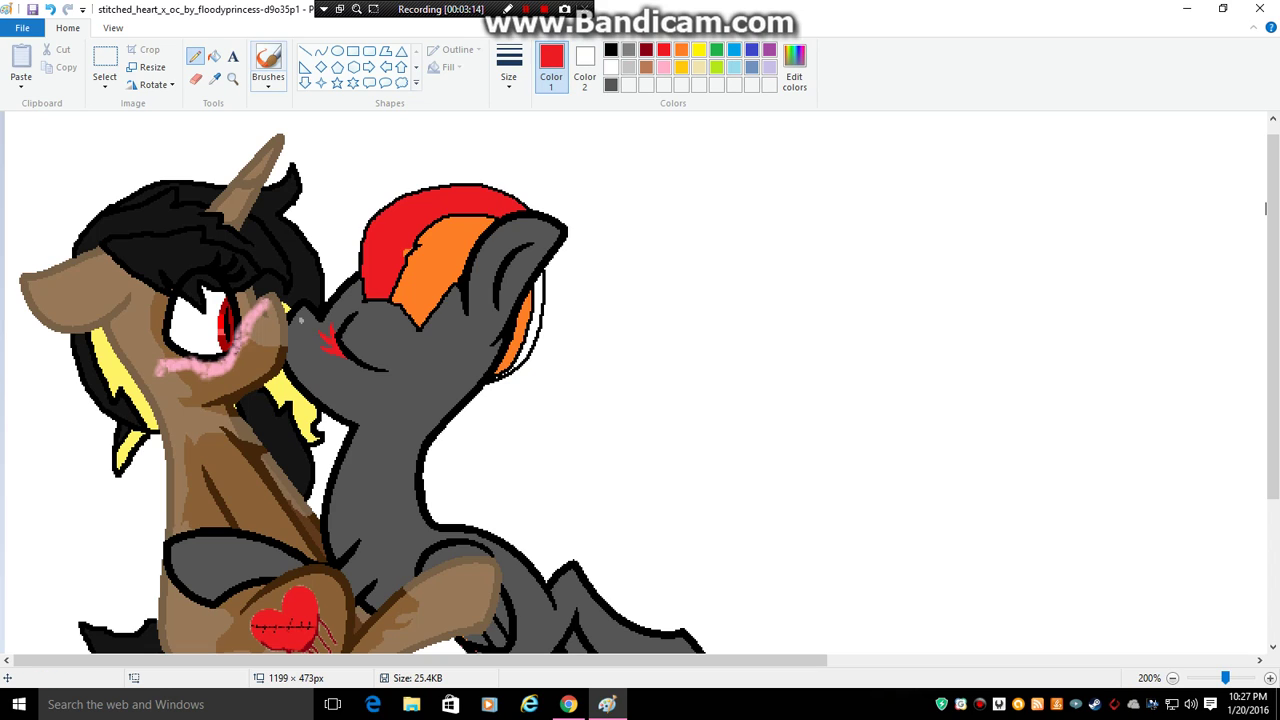
left_click(214, 57)
left_click(532, 320)
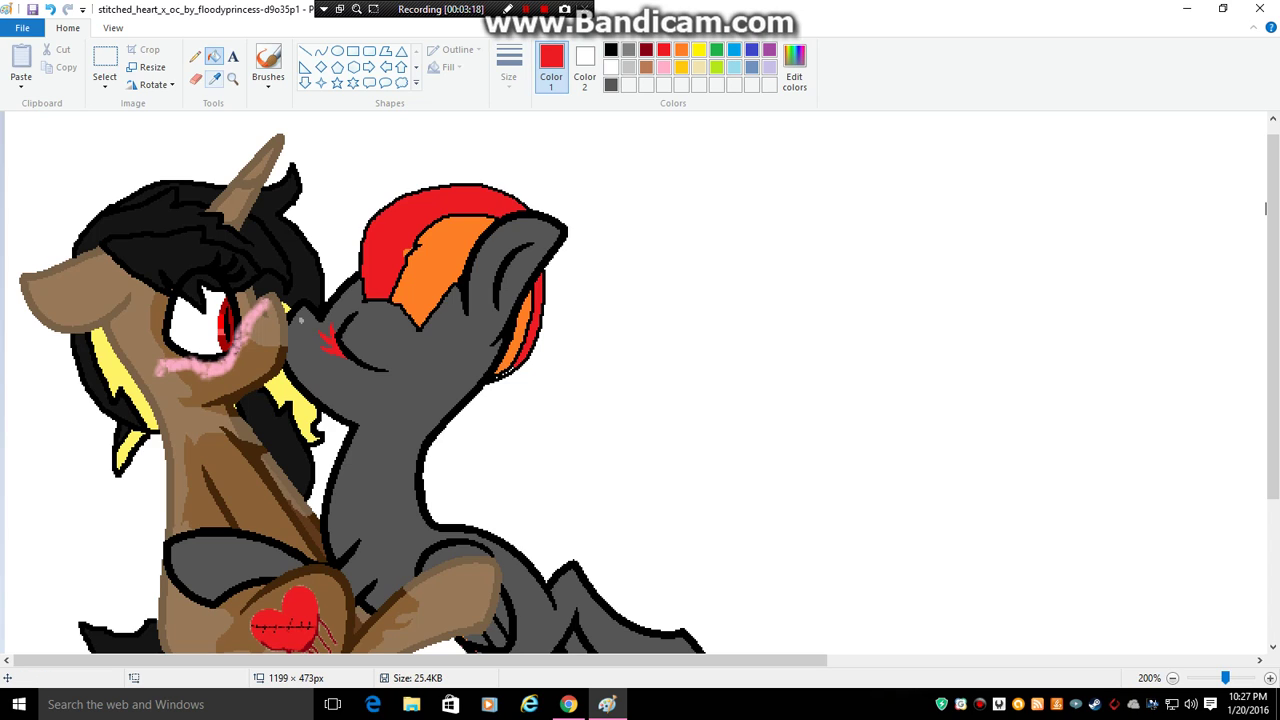
- Draw the wavy lower mane outline in black from behind the ear down both sides of the neck to the shoulder, undoing stray strokes
left_click(195, 57)
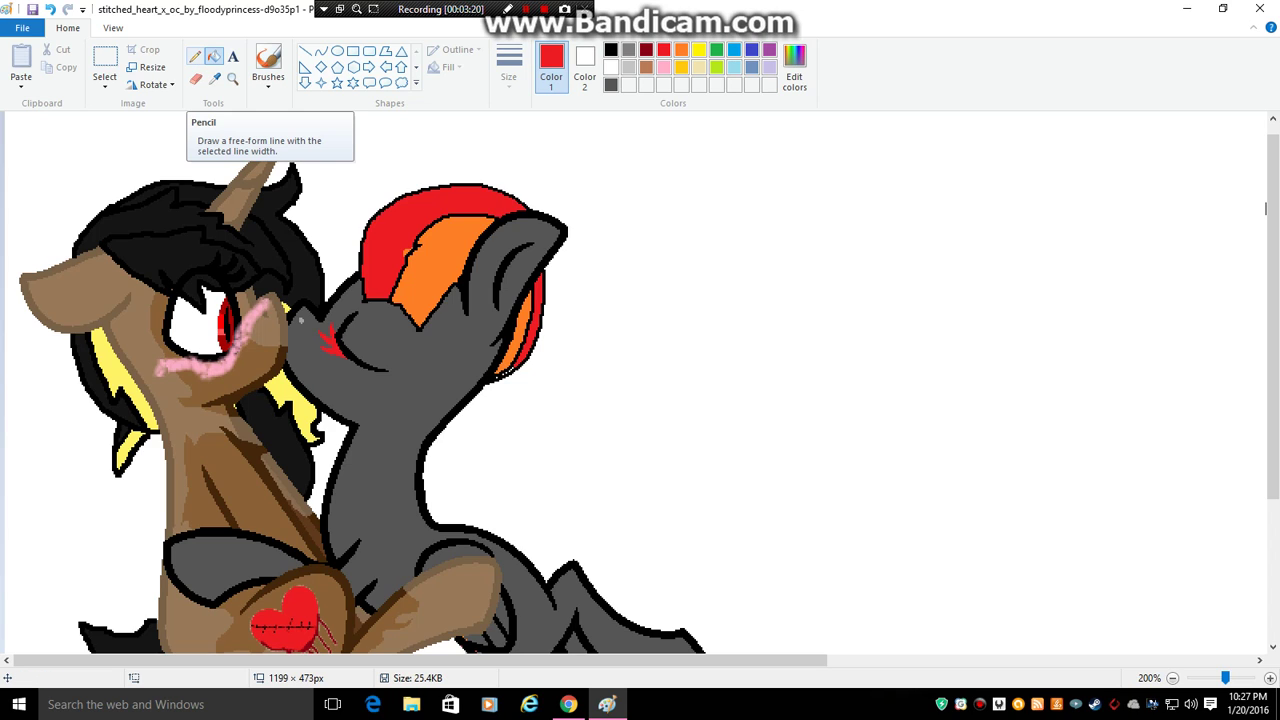
left_click(195, 57)
left_click(611, 49)
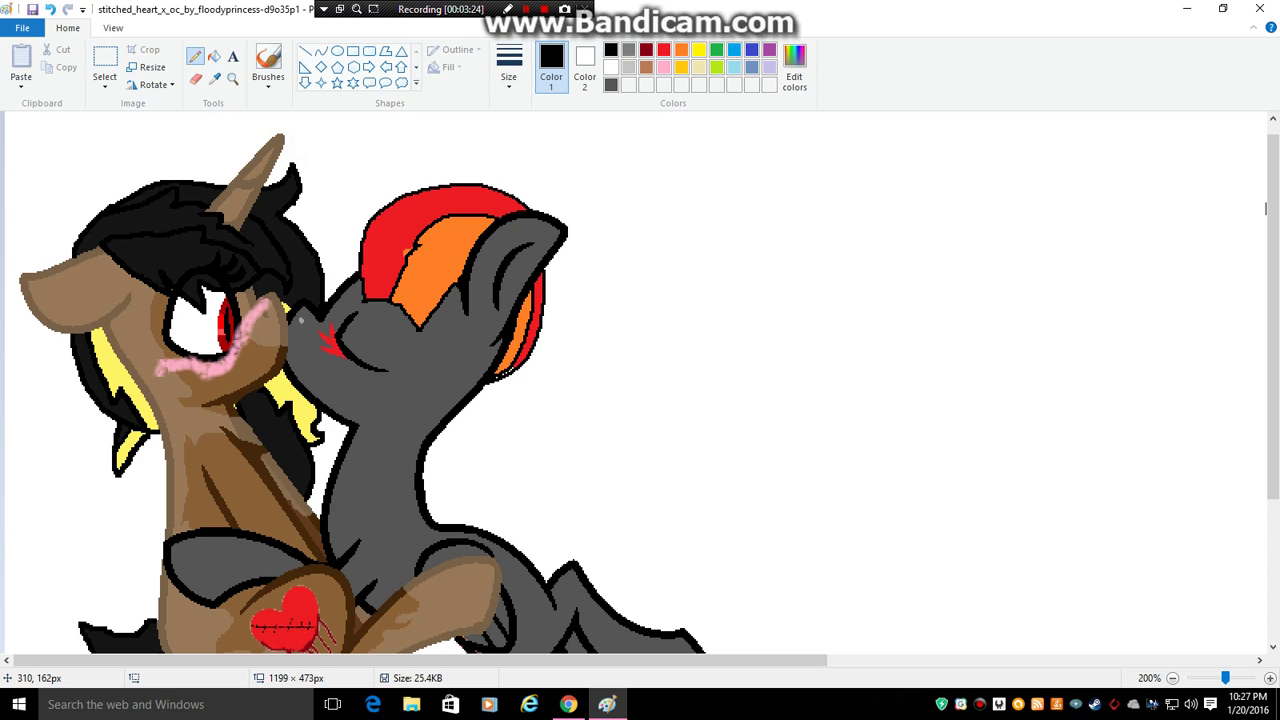
mouse_move(502, 388)
left_mouse_down()
mouse_move(474, 412)
mouse_move(469, 449)
mouse_move(435, 484)
left_mouse_up()
left_click(49, 9)
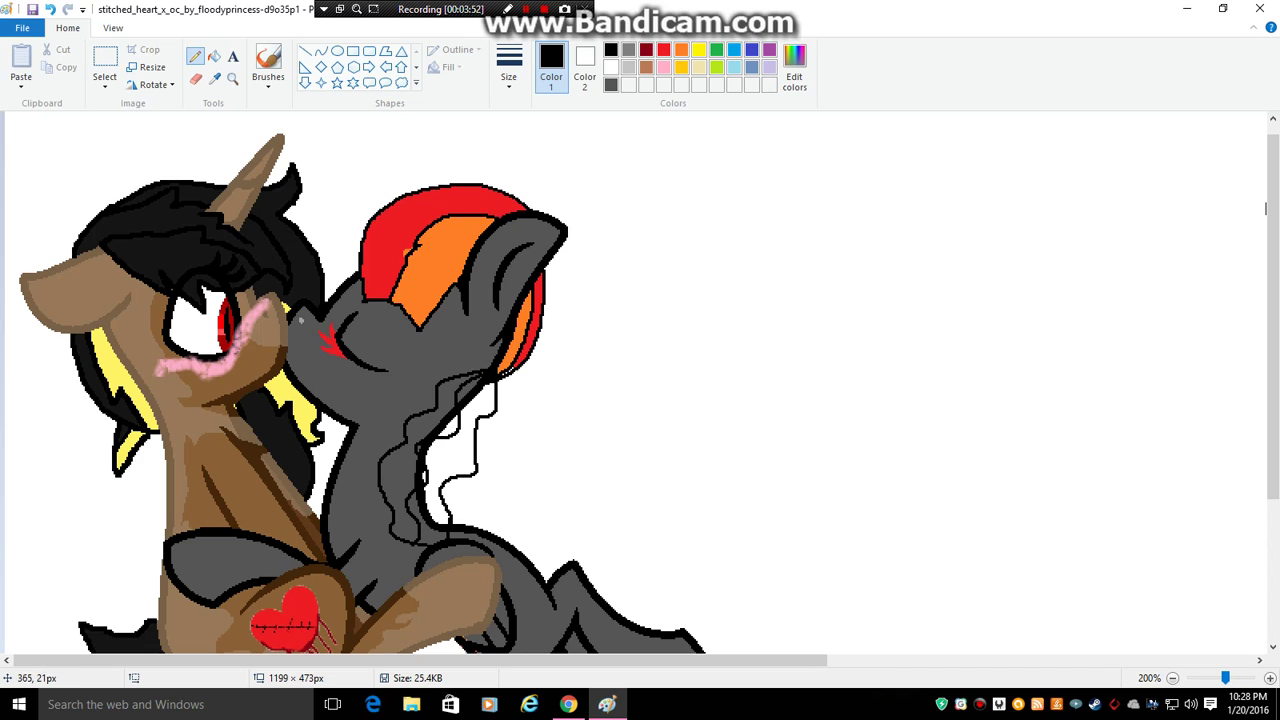
- Fill the wavy lower mane strand lying over the neck with red, undoing any spill onto the outlines
left_click(214, 56)
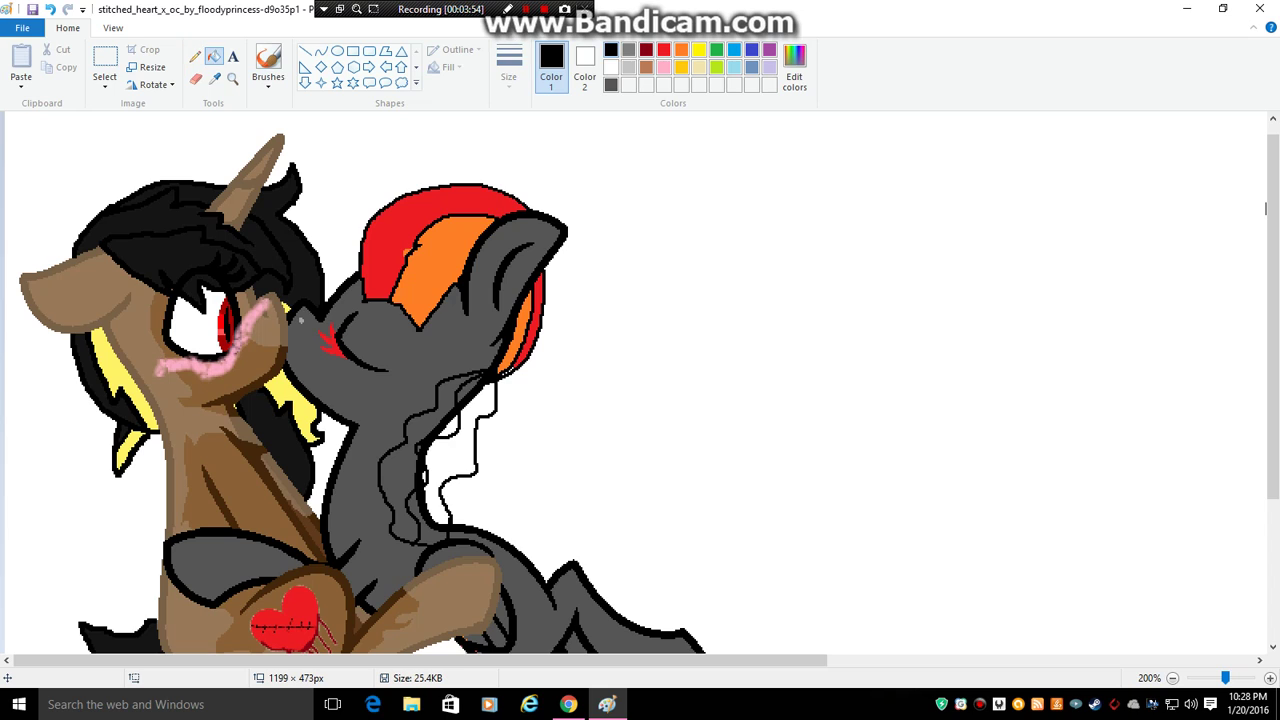
left_click(663, 49)
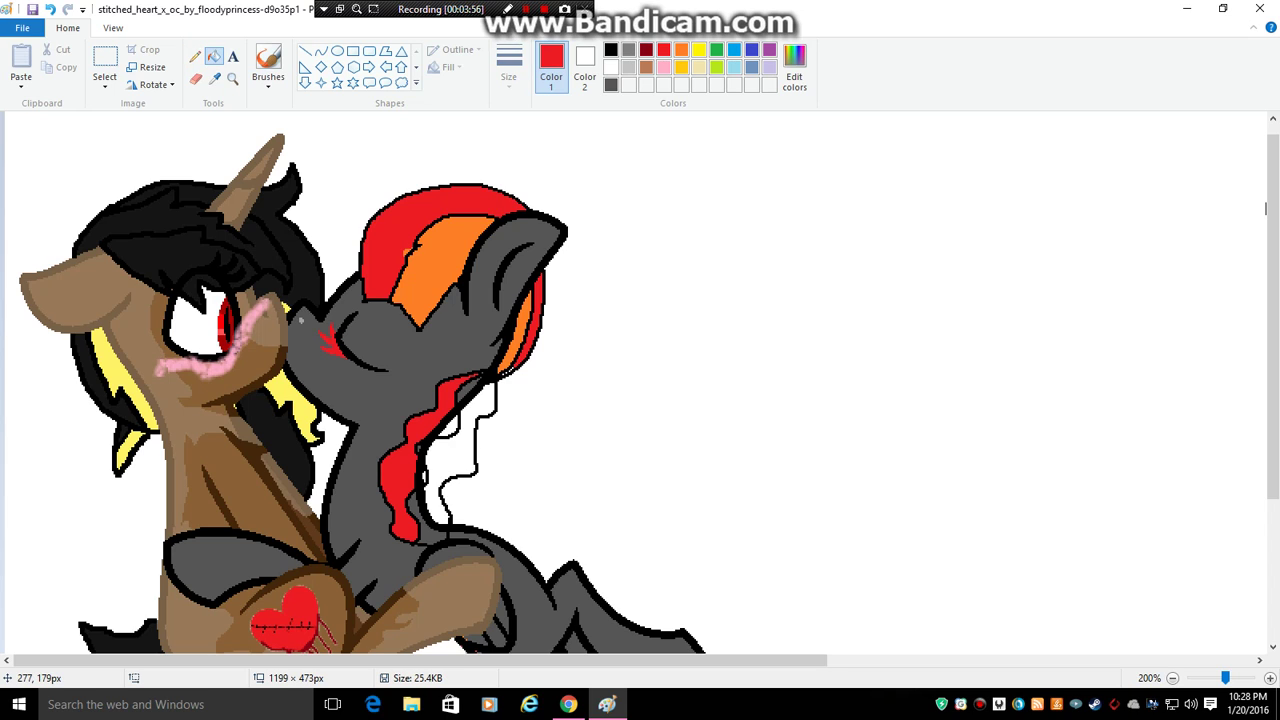
left_click(523, 544)
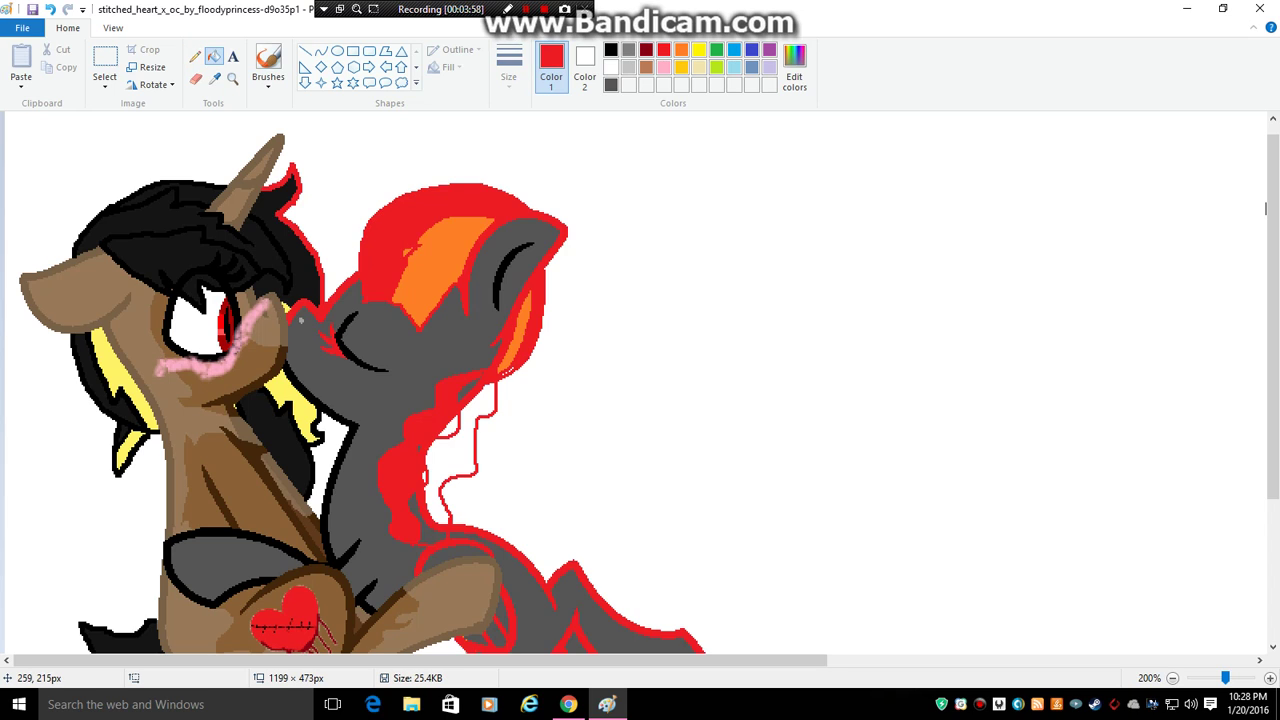
left_click(50, 9)
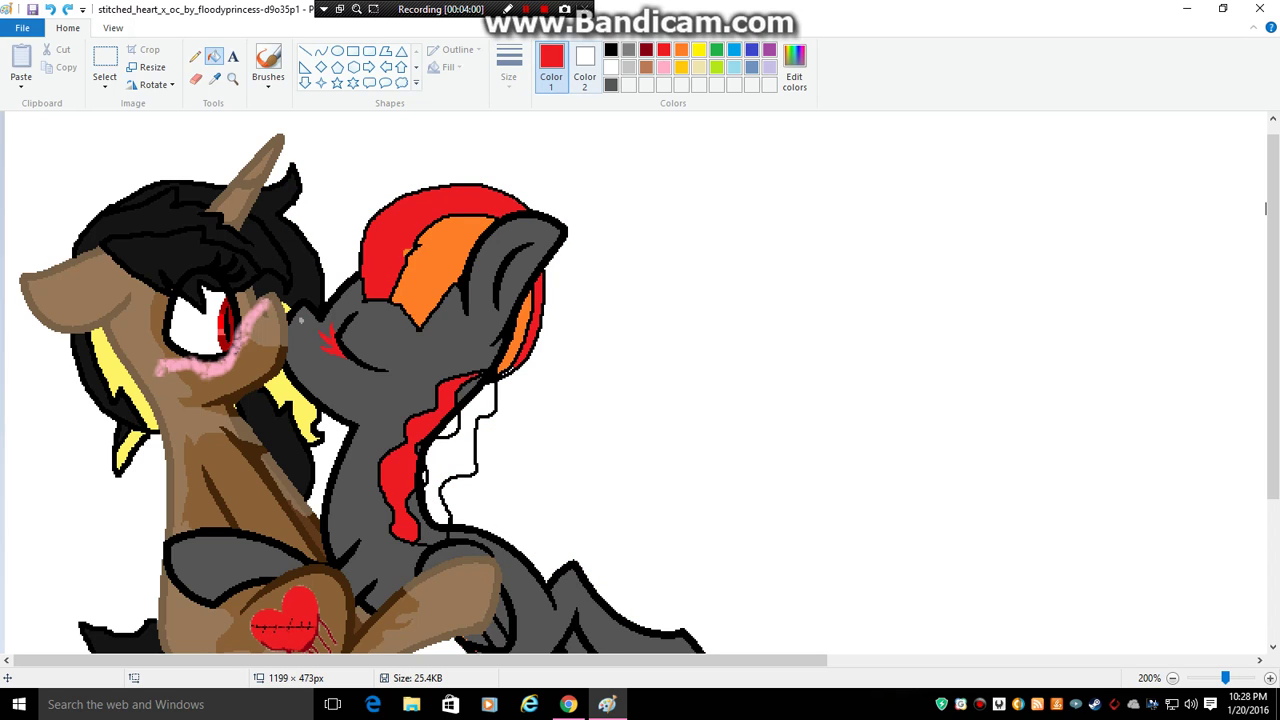
- Erase a small piece of the neck outline inside the lower mane and fill the strand behind the neck with orange
left_click(195, 77)
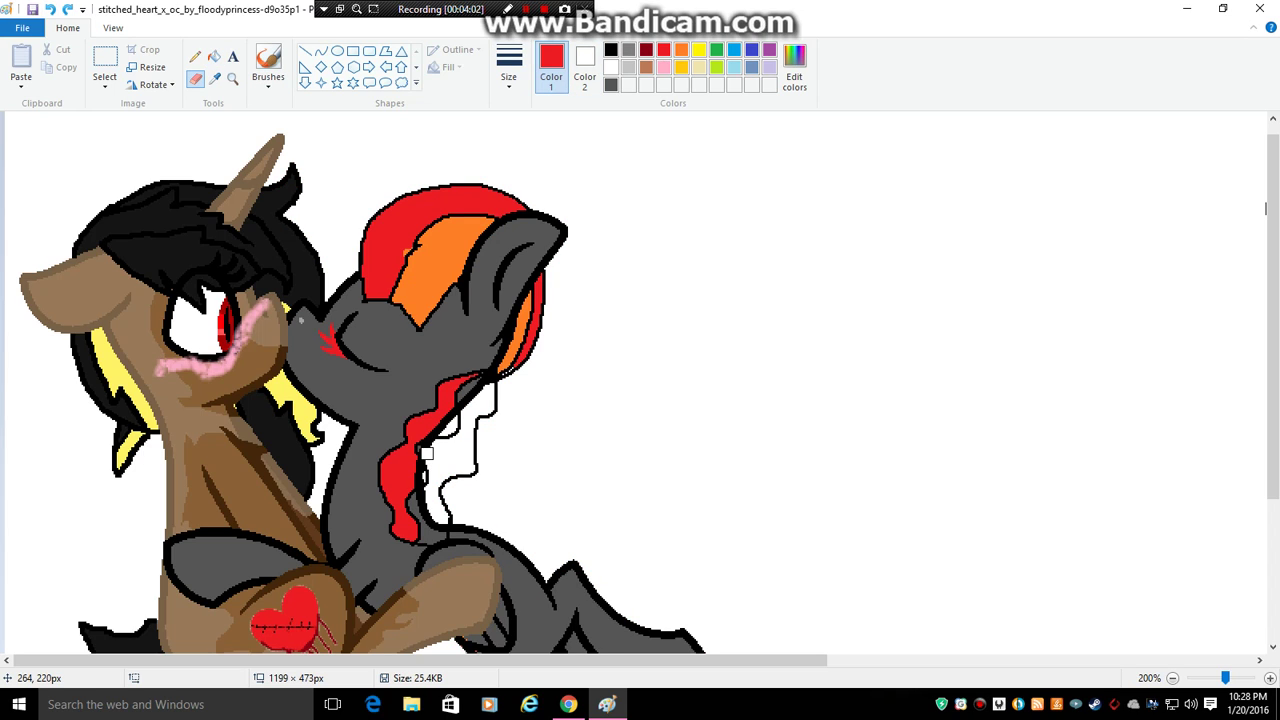
left_click_drag(427, 452, 425, 451)
left_click(681, 49)
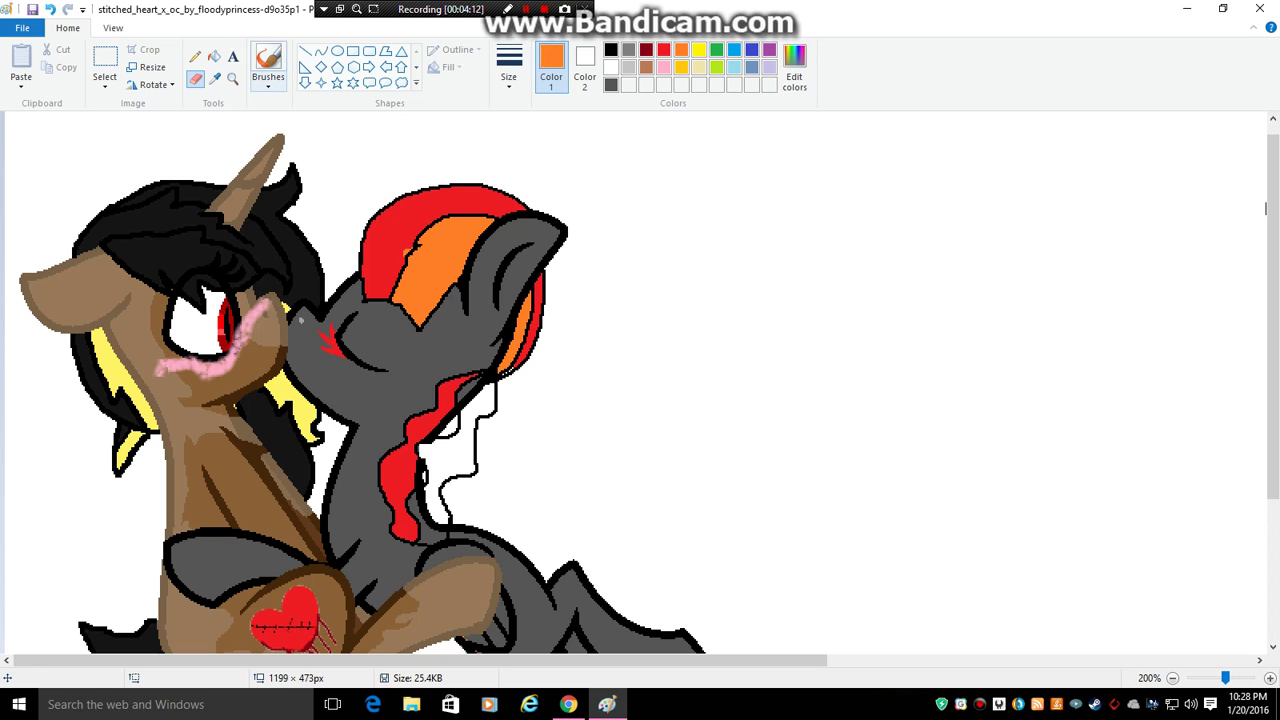
left_click(214, 56)
left_click(477, 423)
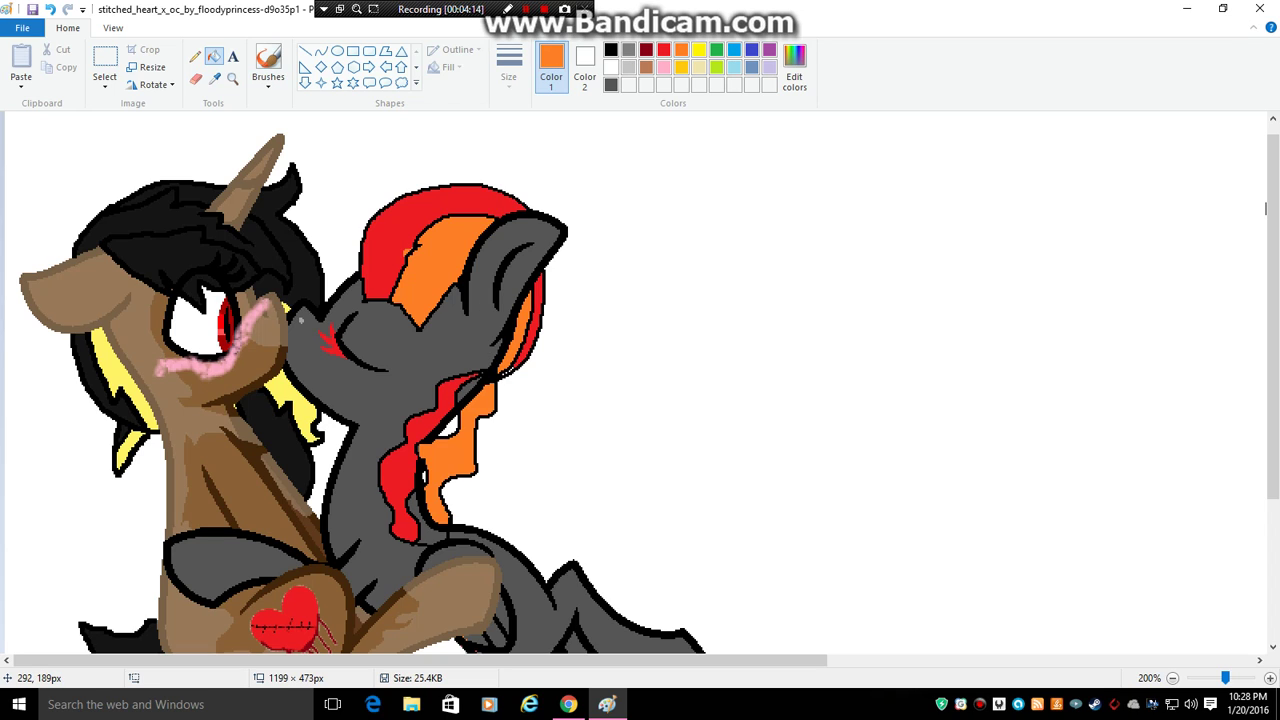
- Fill the remaining unfilled parts at the lower mane's tip with orange, undoing any spill onto the outlines
left_click(472, 392)
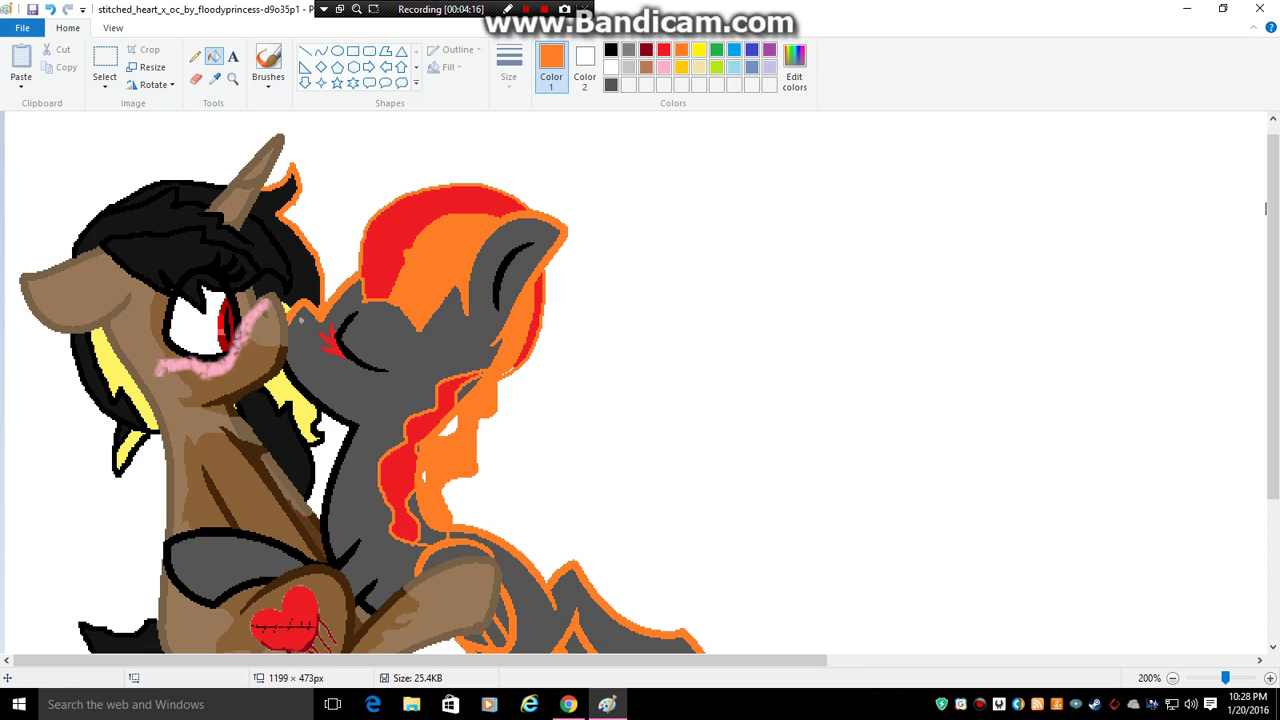
left_click(50, 9)
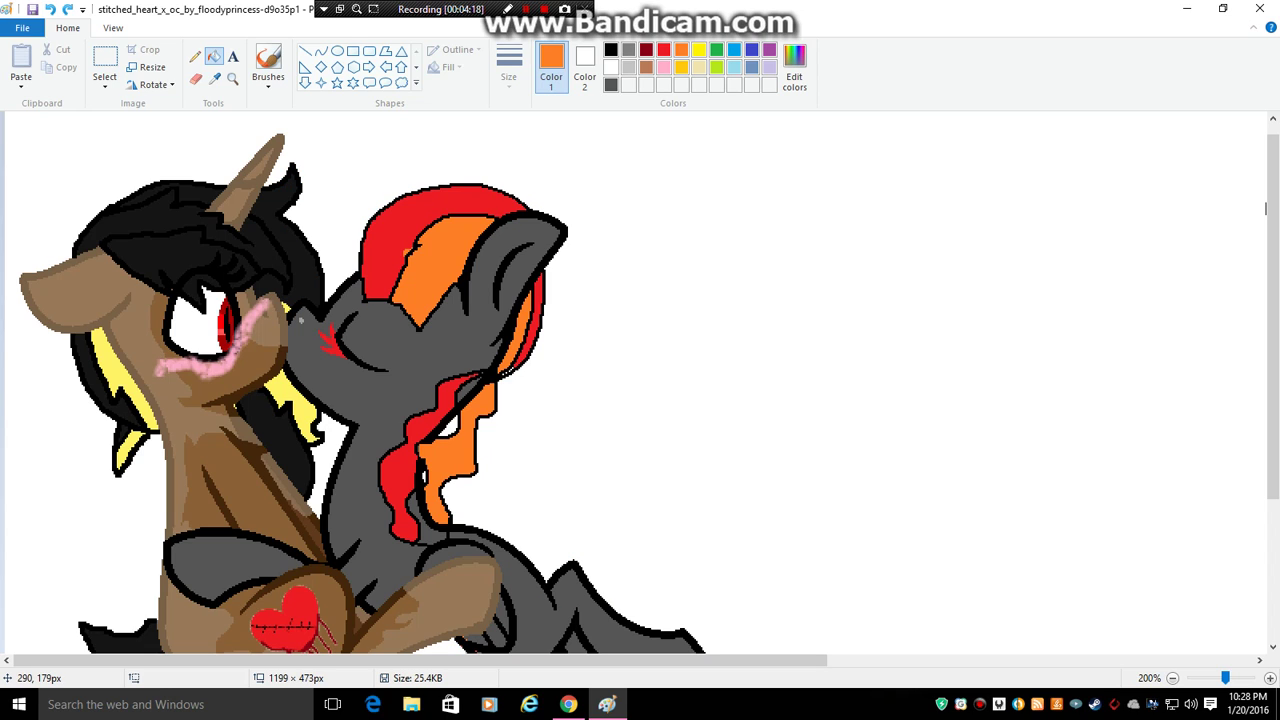
left_click(469, 389)
left_click(430, 522)
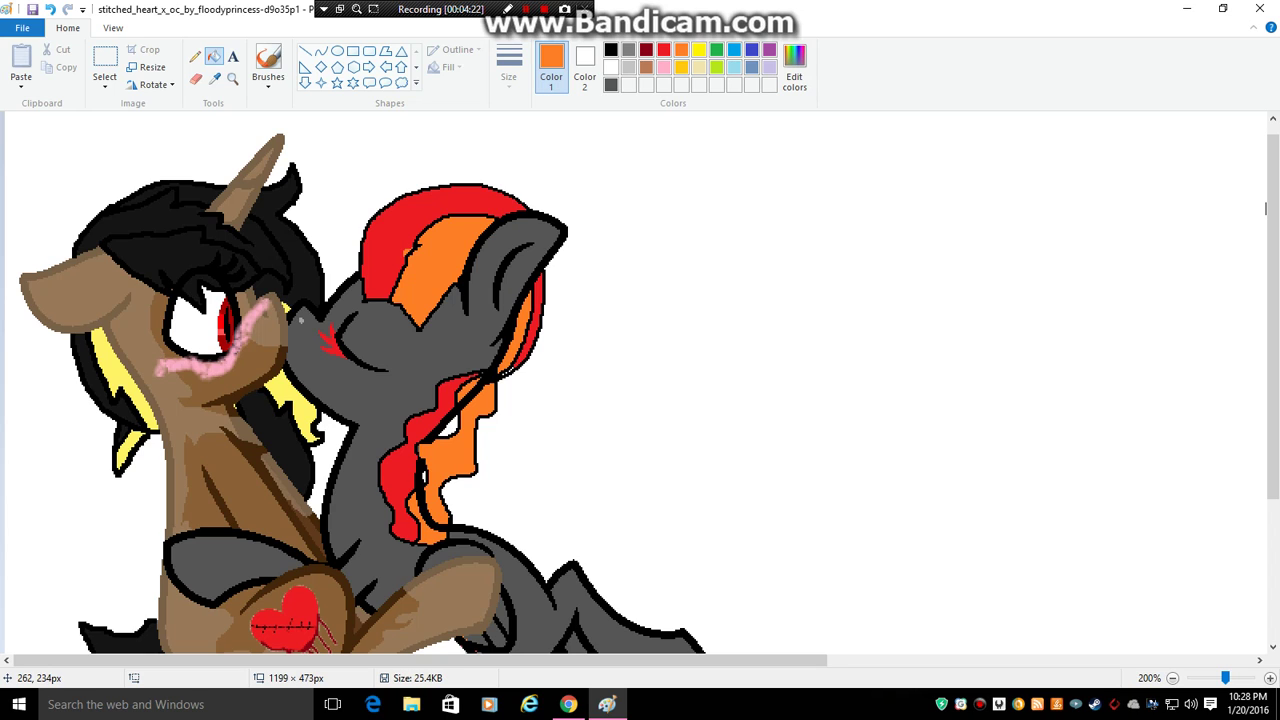
left_click(531, 585)
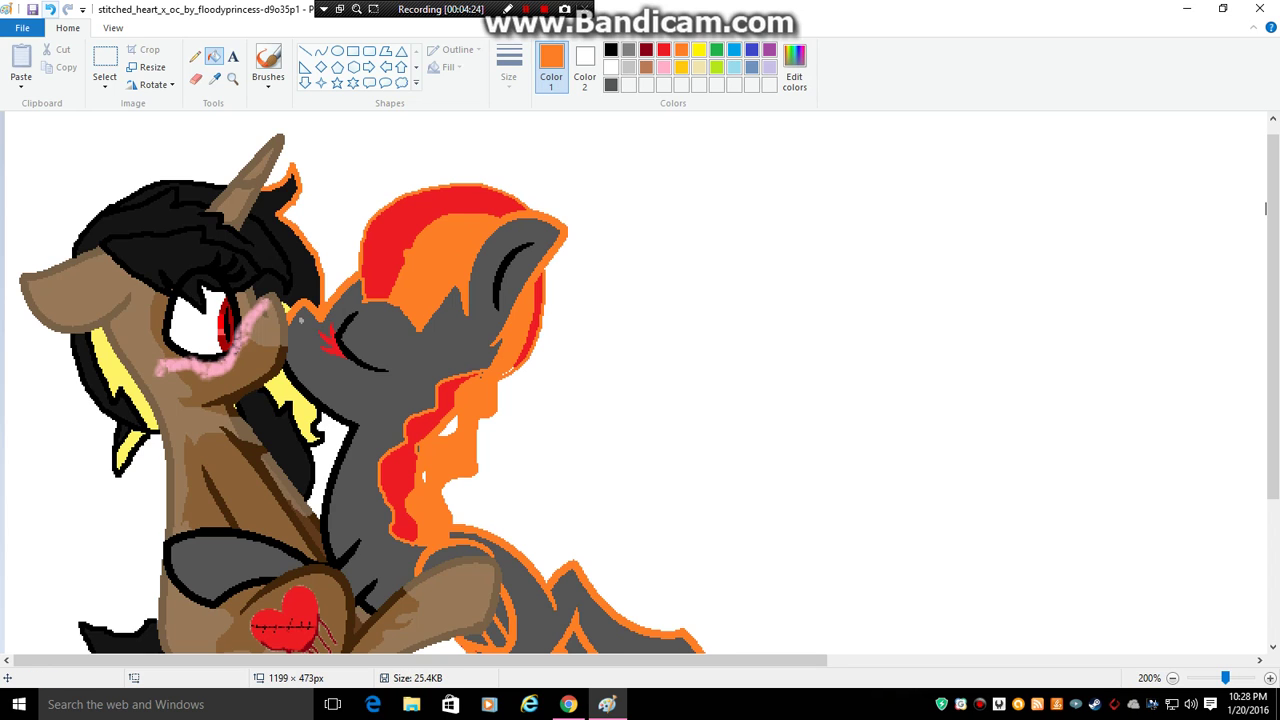
left_click(49, 9)
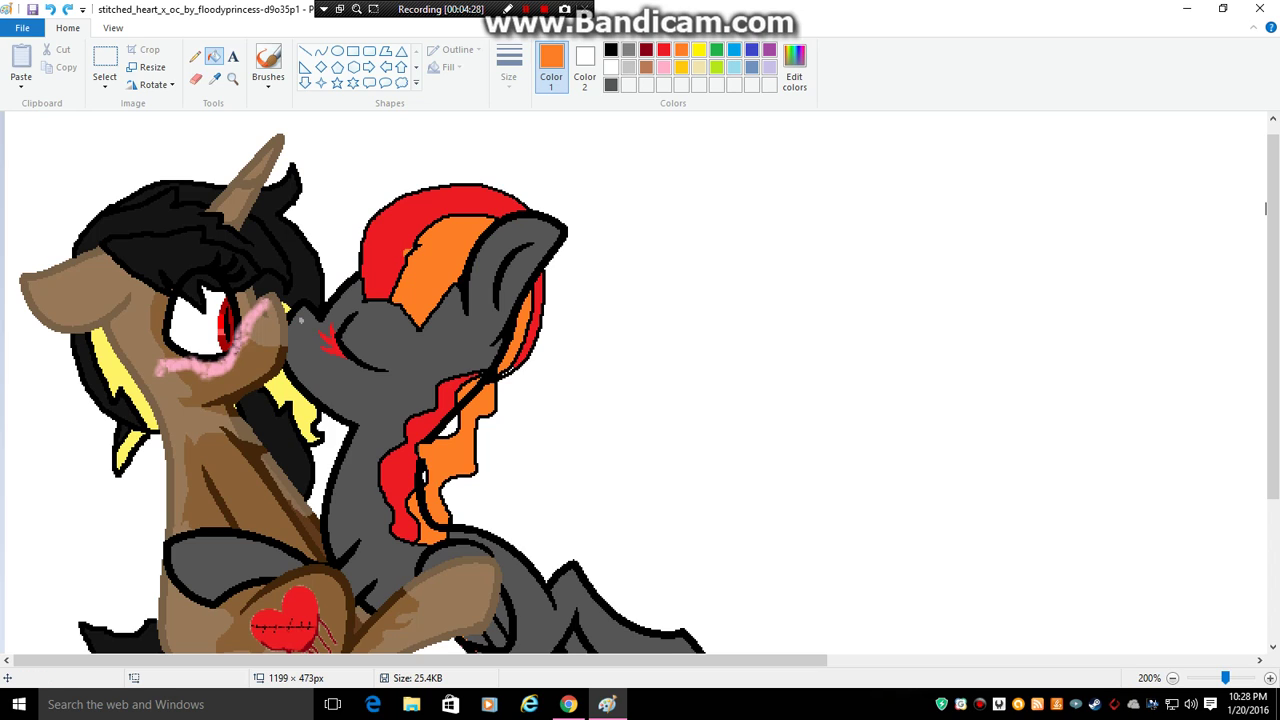
- Switch to the eraser and set it to its smallest size
left_click(196, 78)
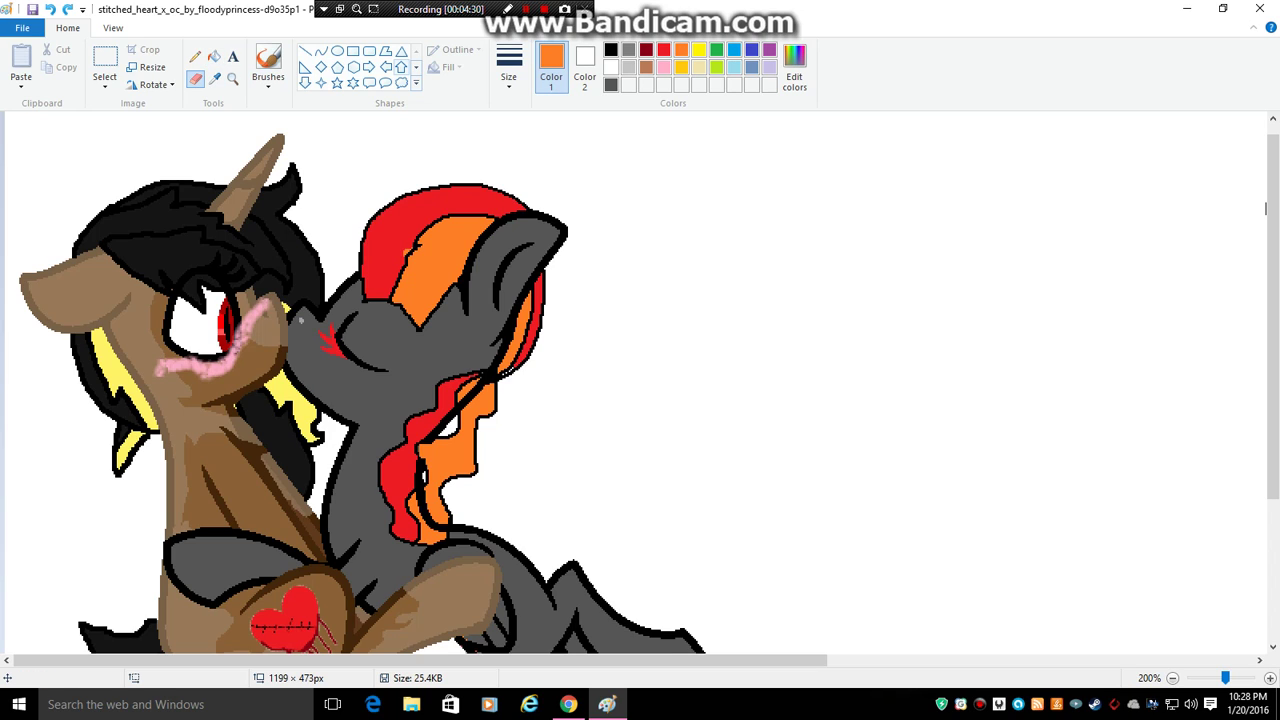
left_click(509, 68)
left_click(530, 111)
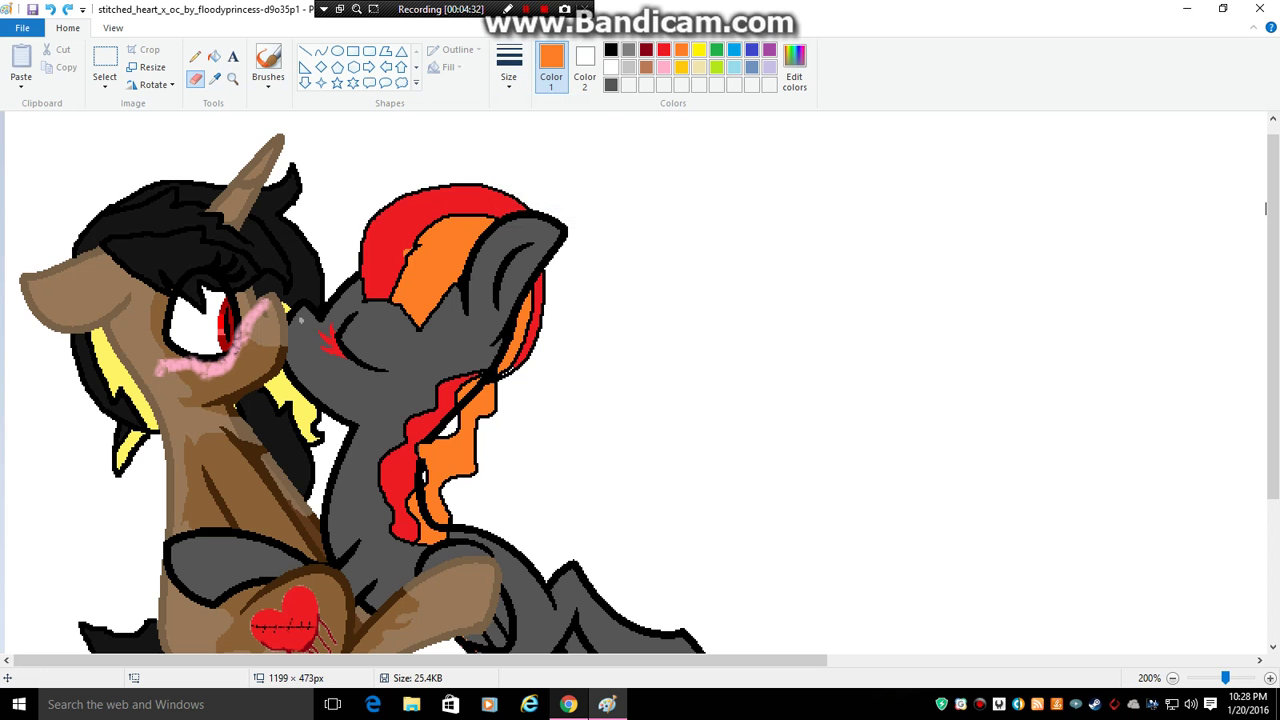
- Switch to YouTube in Chrome, search for "d.a.n.c.e. justice" and play the official Justice - D.A.N.C.E. video
left_click(568, 704)
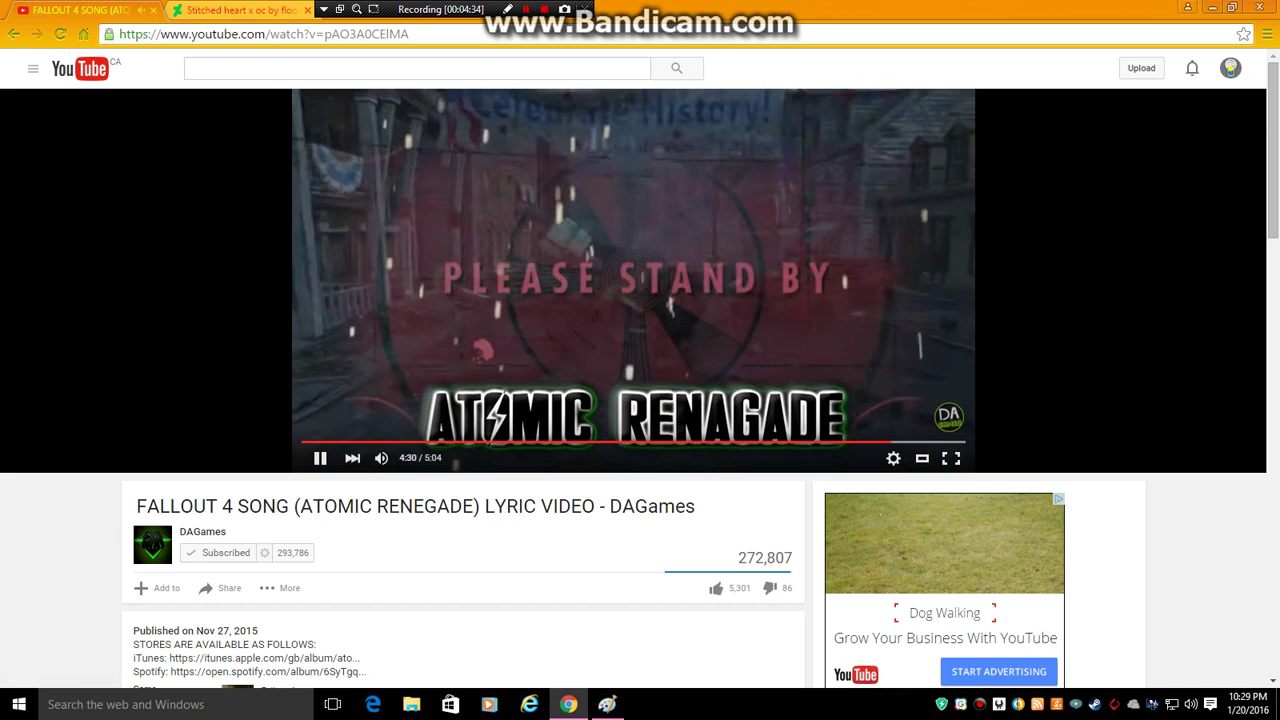
scroll(640, 400, "down", 4)
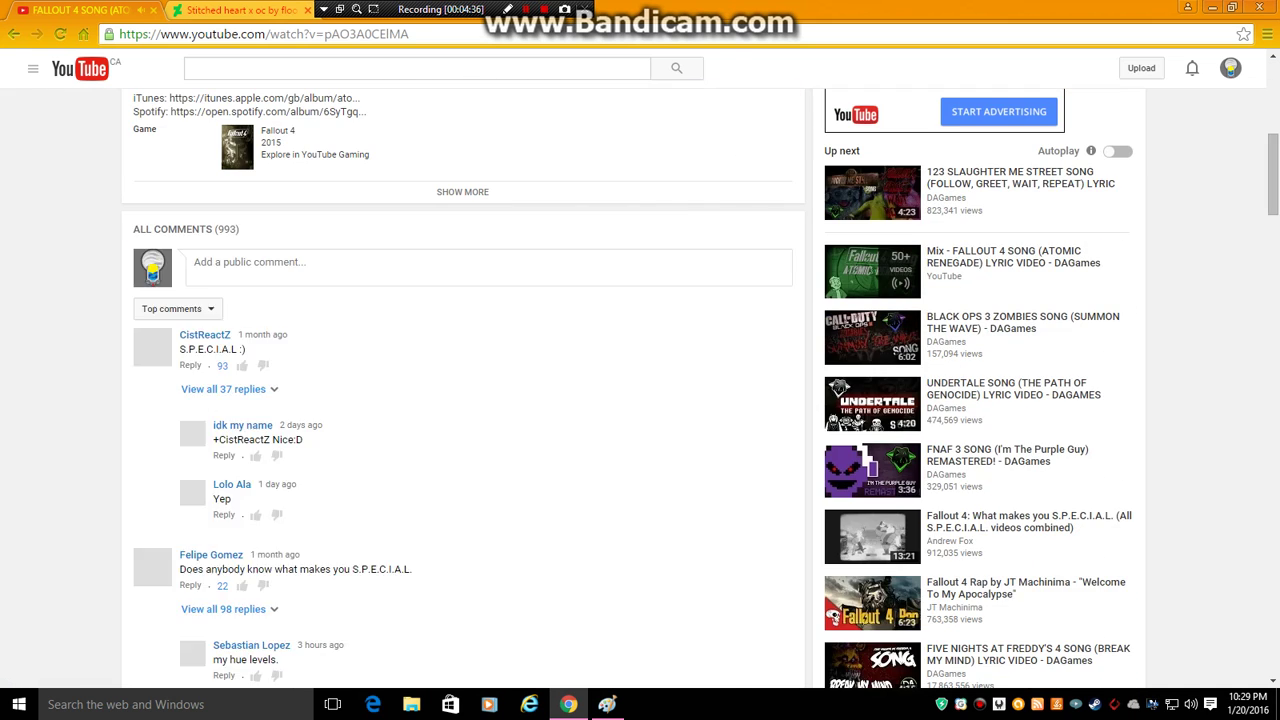
scroll(640, 400, "down", 3)
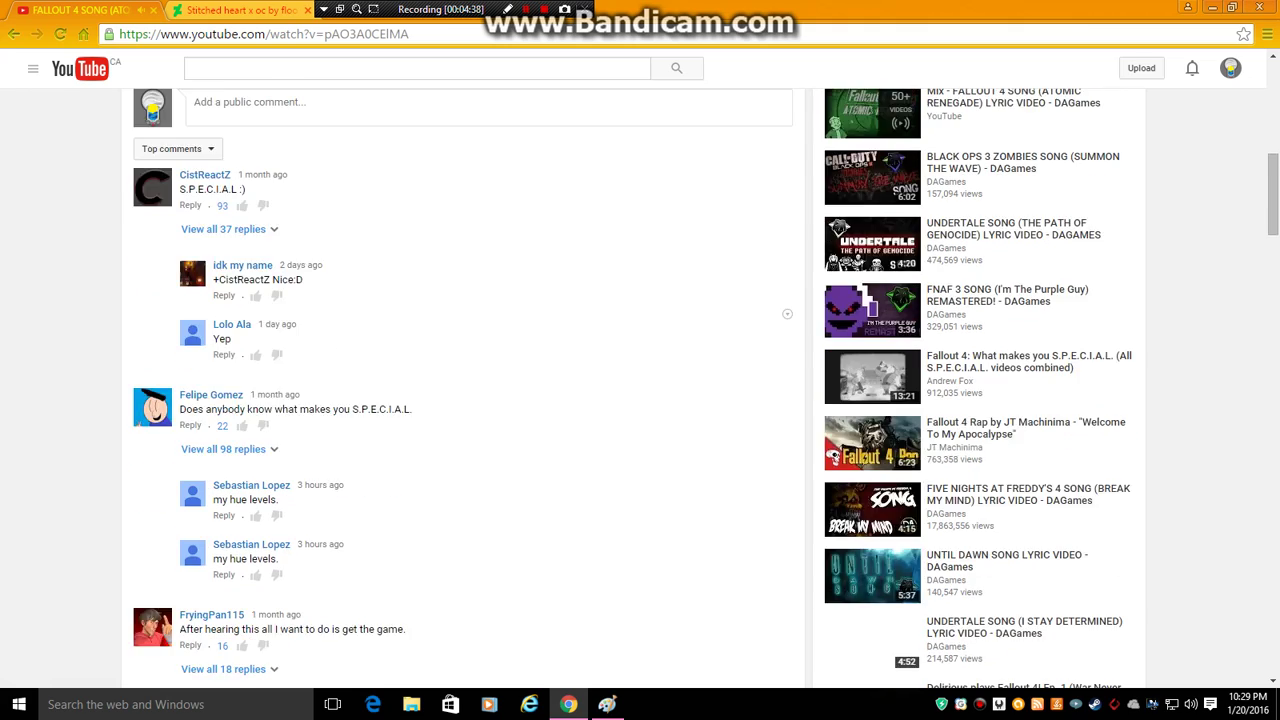
scroll(640, 400, "down", 3)
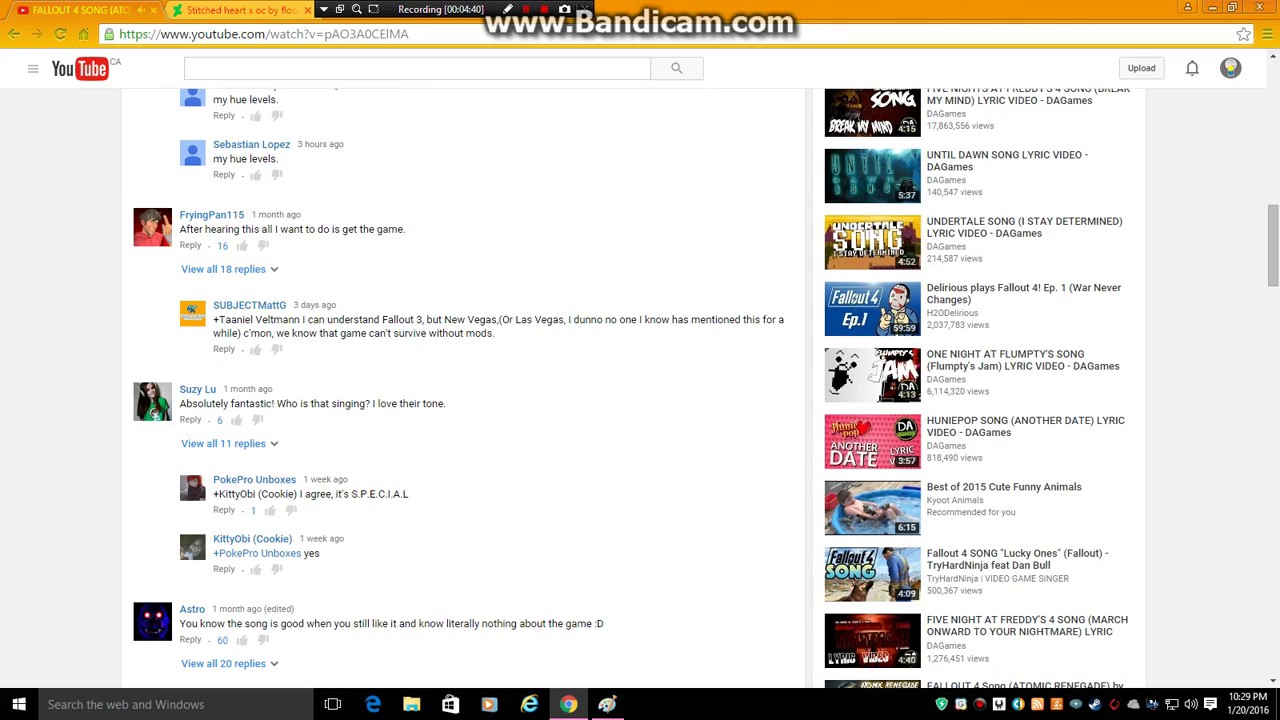
scroll(640, 400, "up", 10)
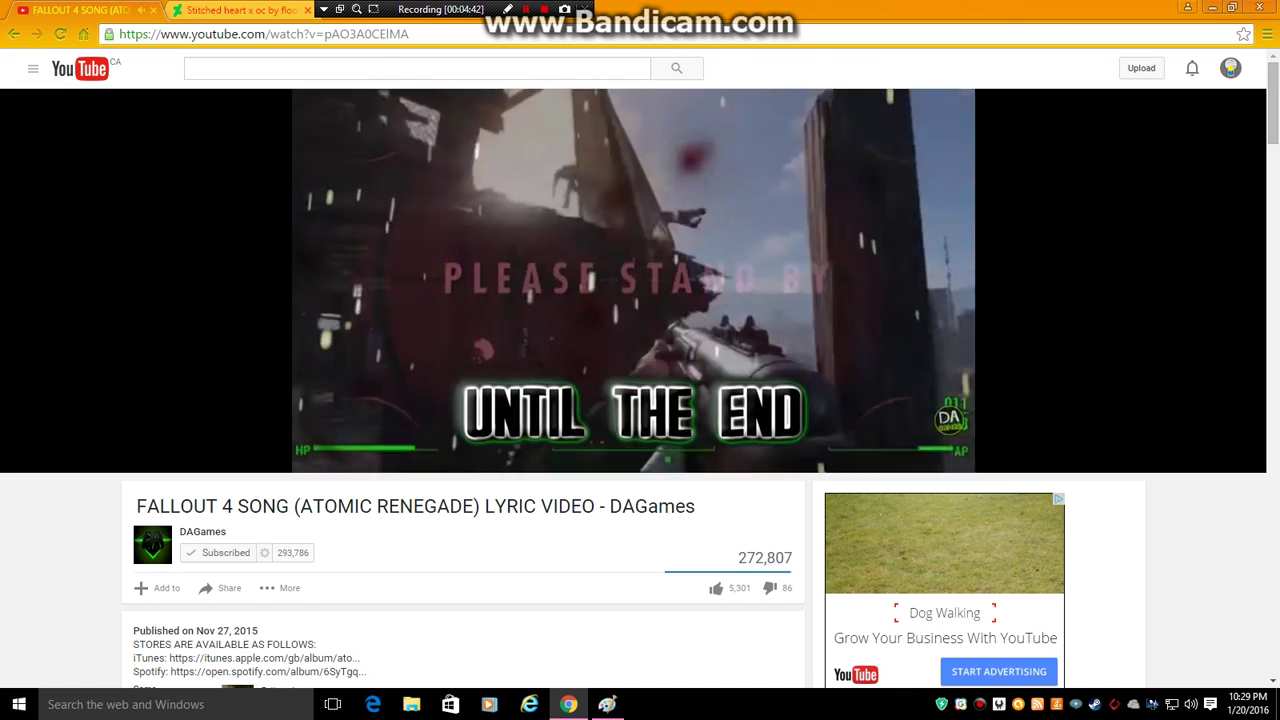
left_click(417, 69)
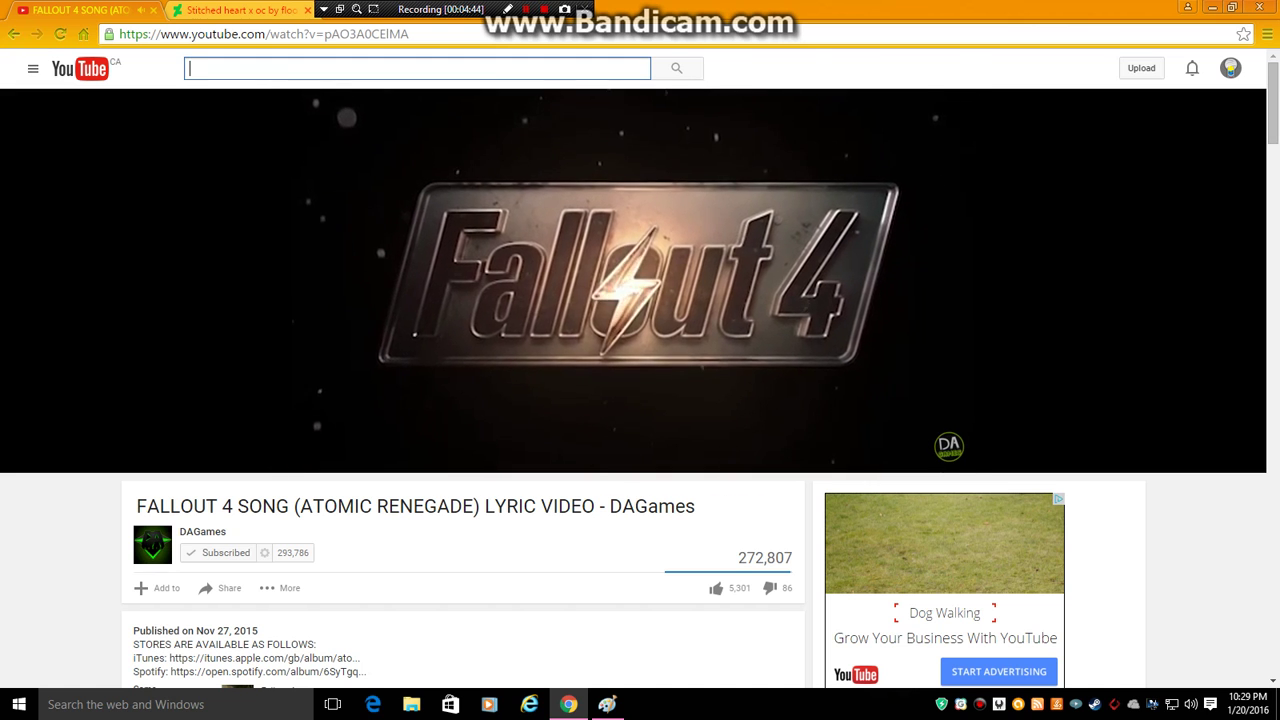
type("D.")
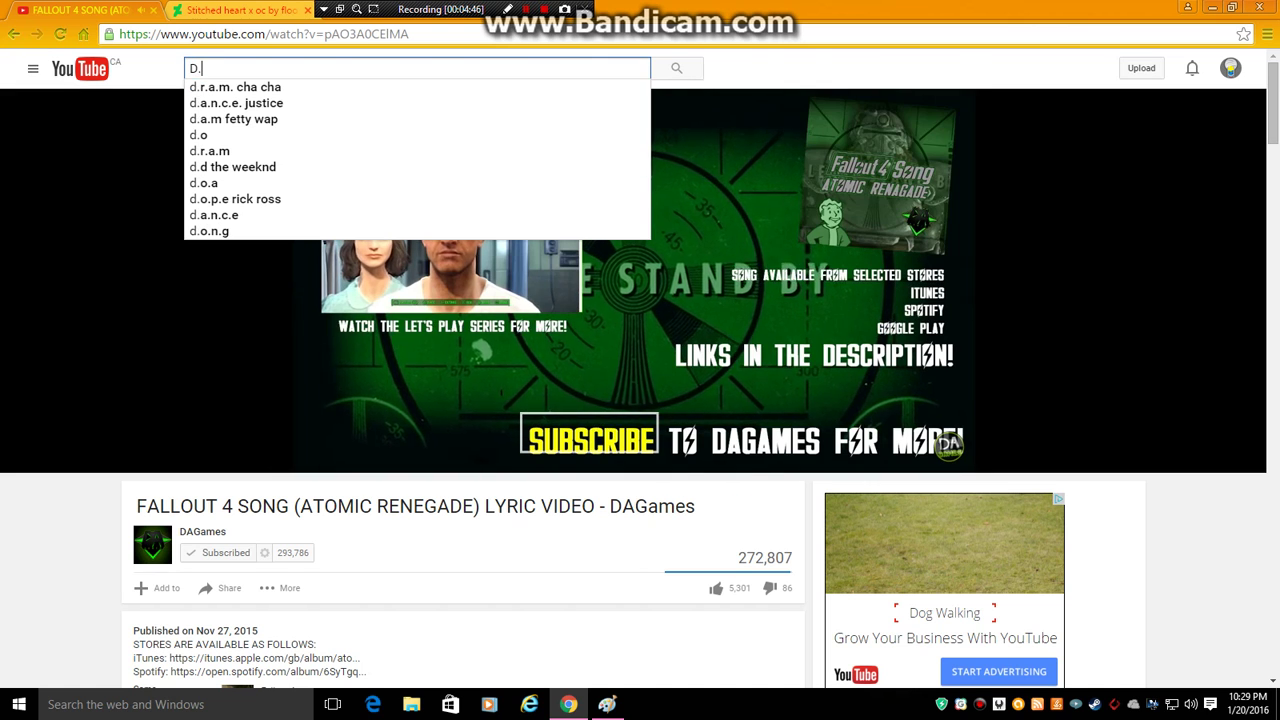
type("A")
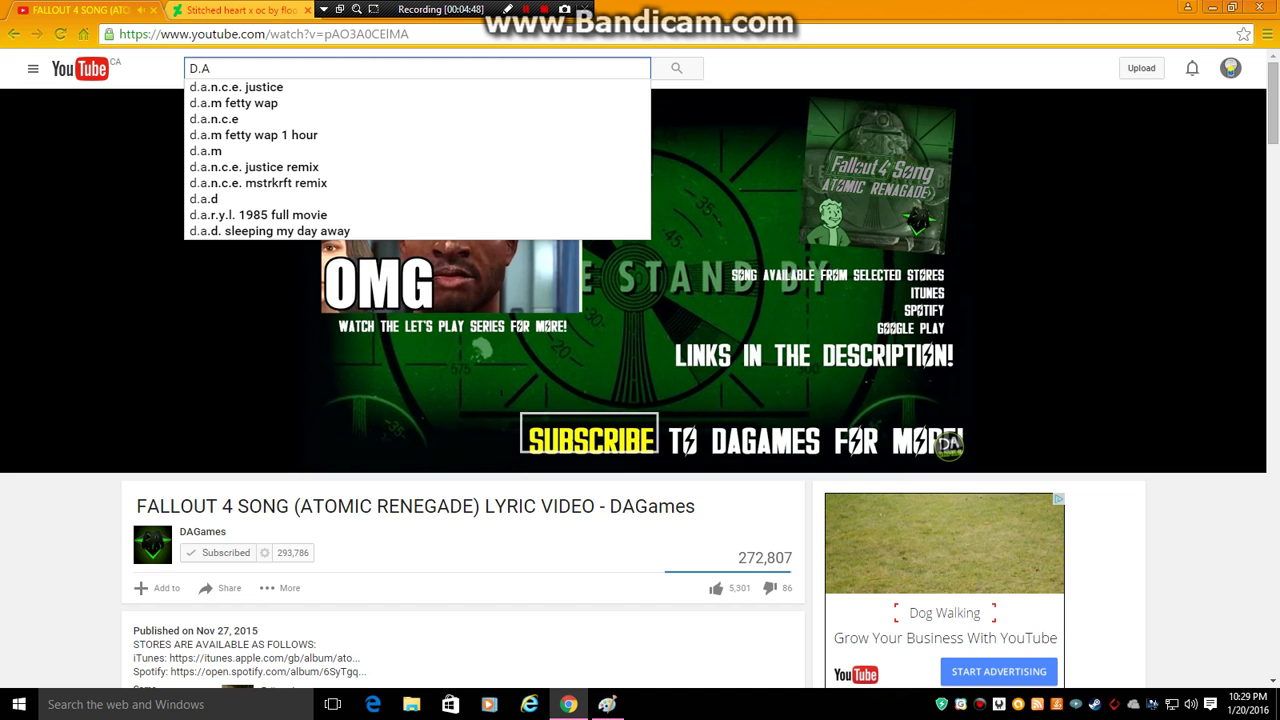
left_click(236, 87)
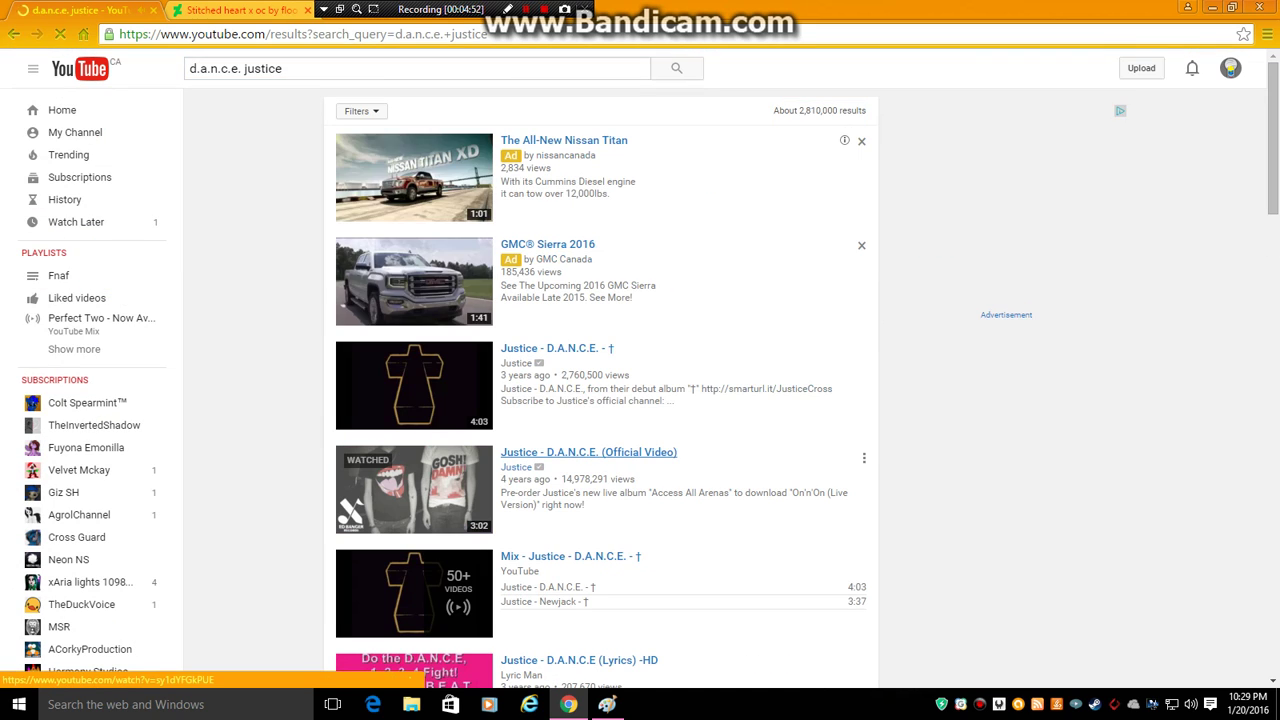
left_click(432, 676)
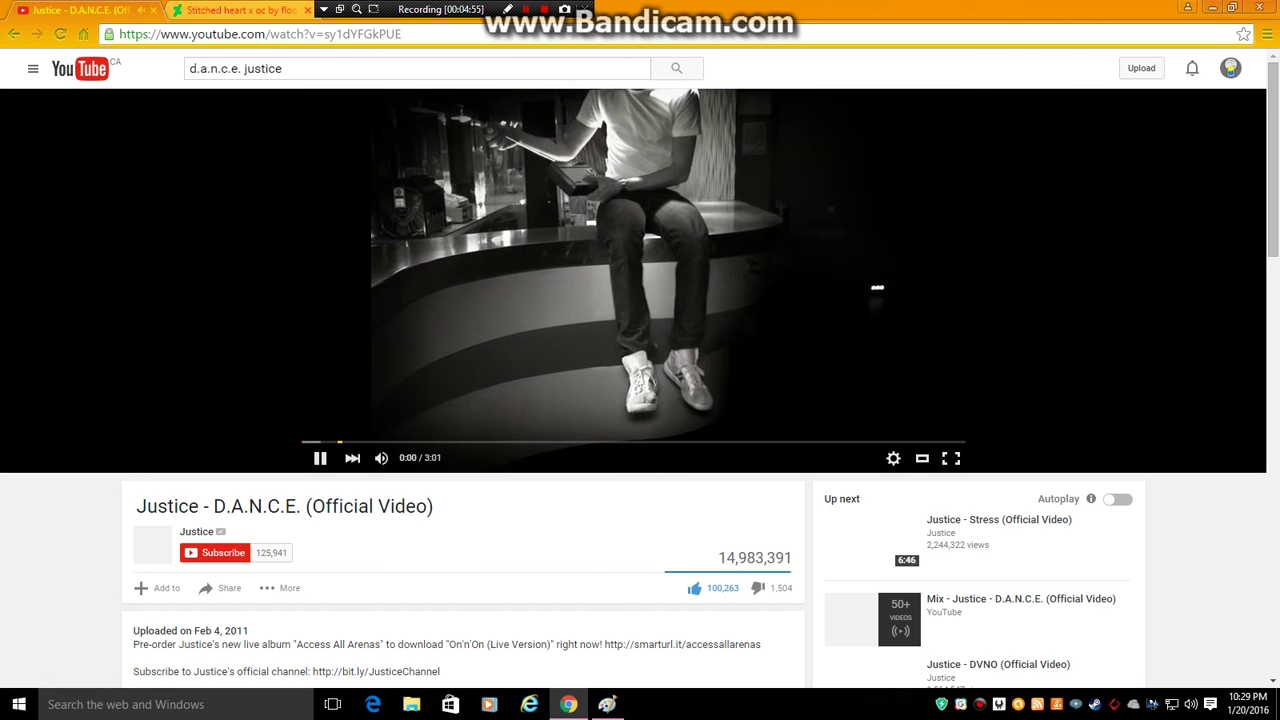
- Switch back to Paint and erase the thick neck outline where it crosses the red and orange strands of the lower mane
mouse_move(607, 704)
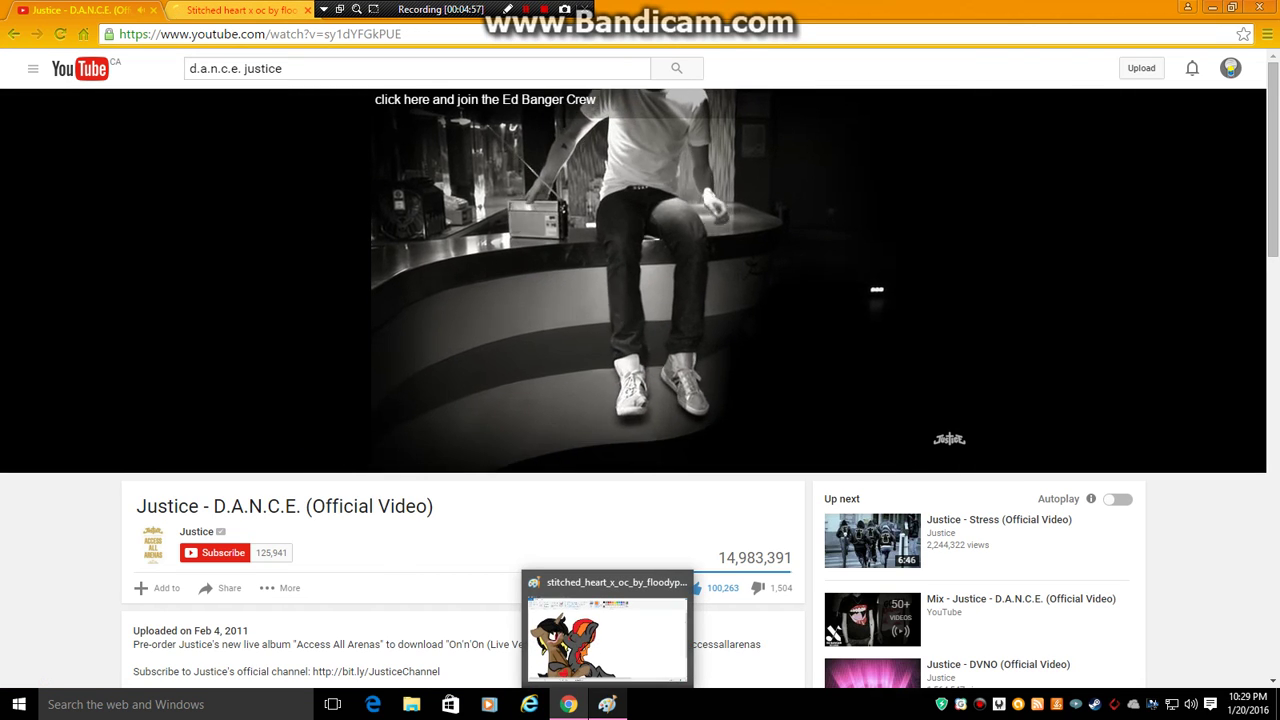
left_click(607, 704)
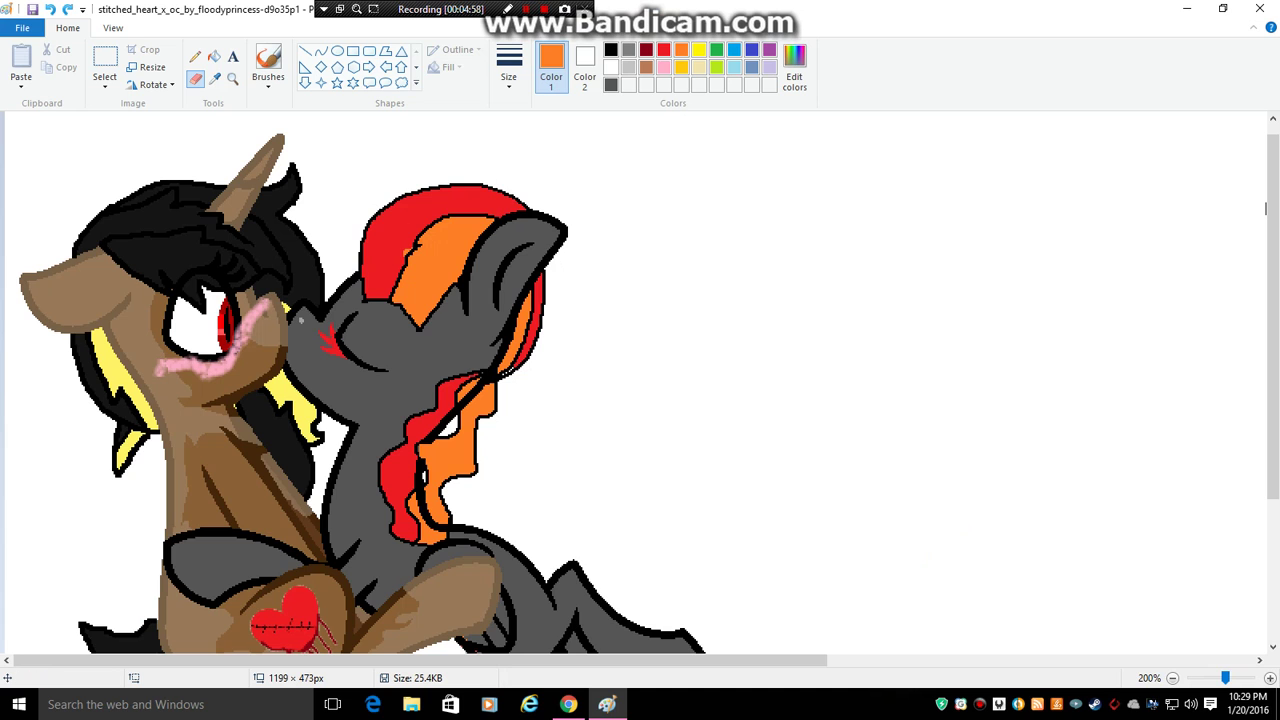
left_click(1270, 678)
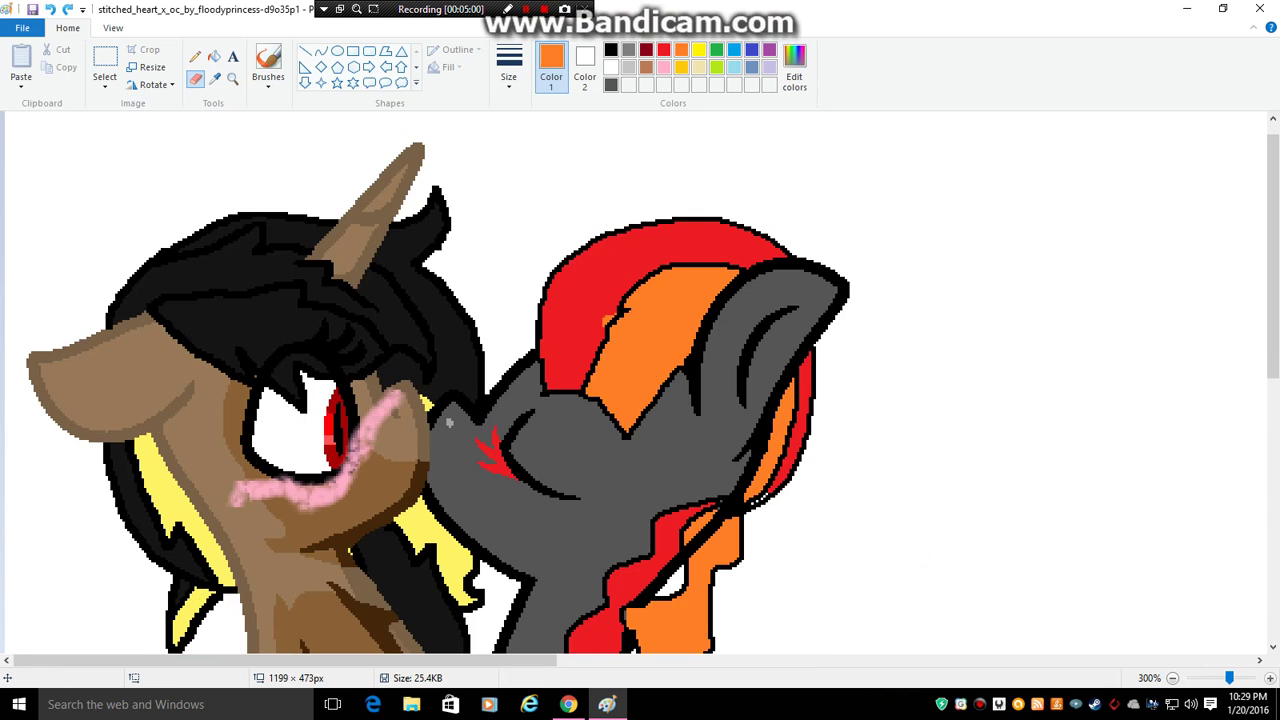
scroll(1137, 160, "down", 5)
scroll(911, 286, "up", 2)
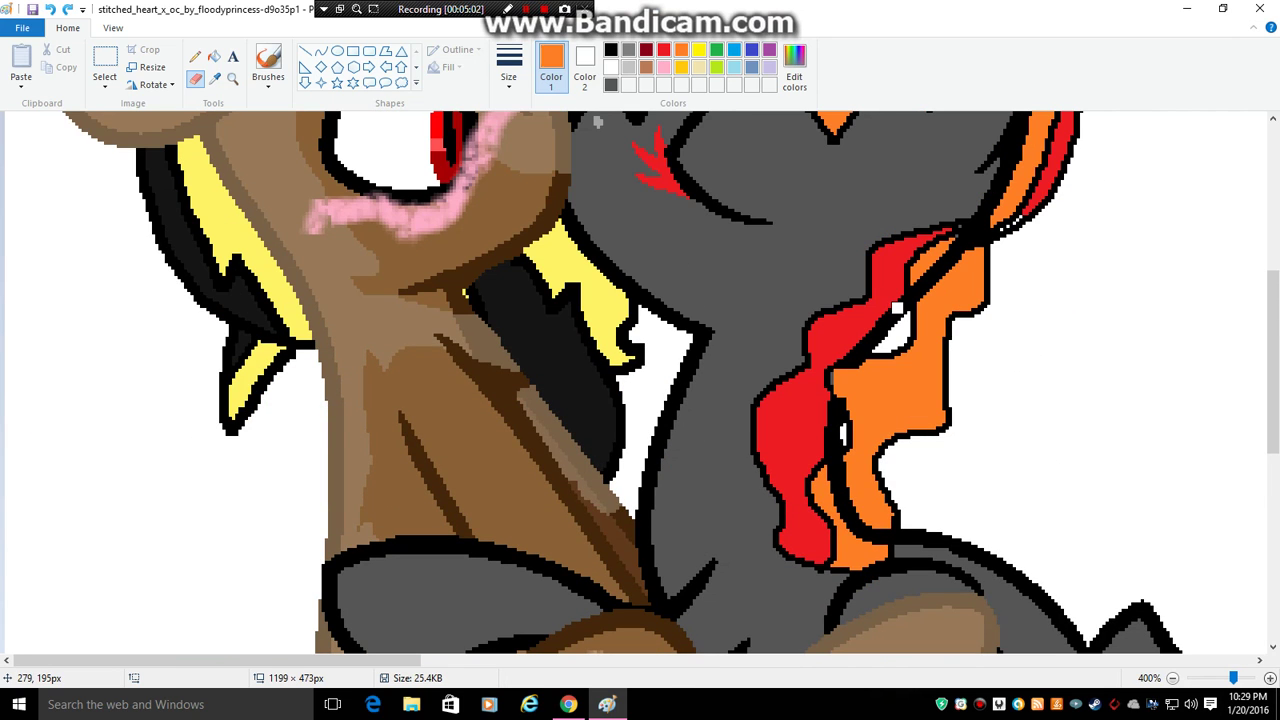
mouse_move(906, 303)
left_mouse_down()
mouse_move(859, 347)
mouse_move(881, 337)
left_mouse_up()
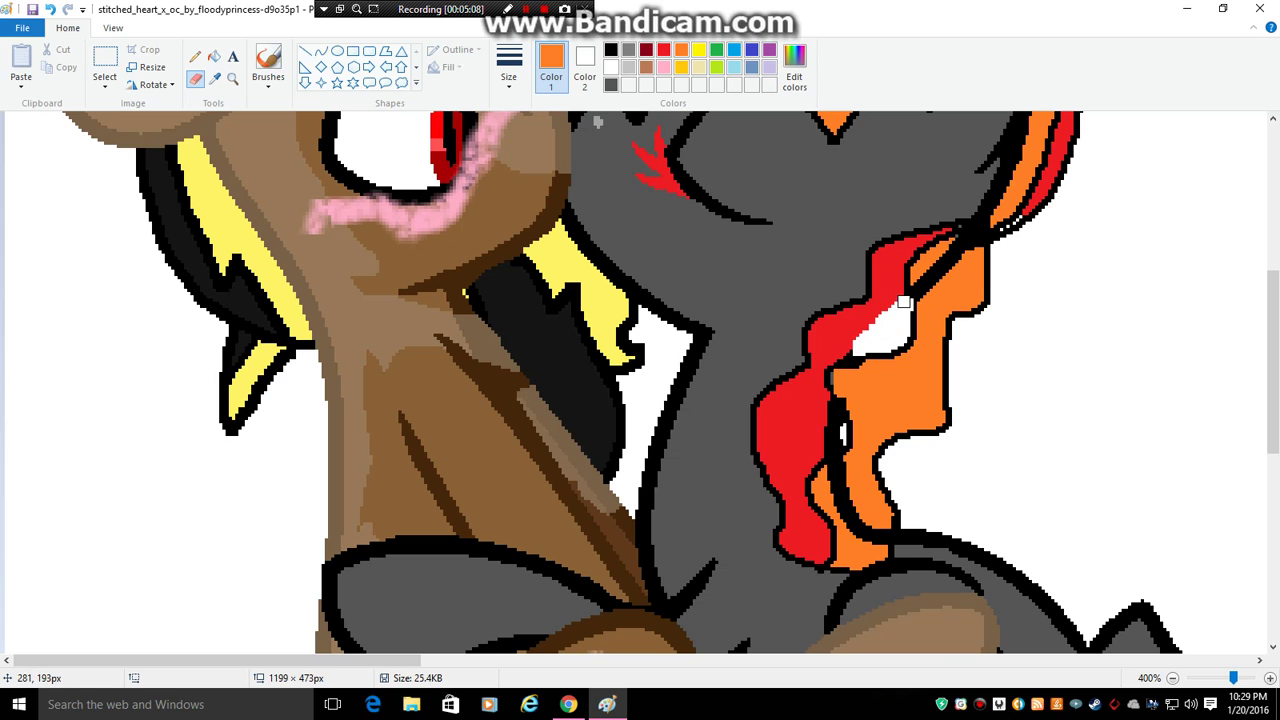
mouse_move(836, 410)
left_mouse_down()
mouse_move(830, 448)
mouse_move(832, 413)
mouse_move(824, 448)
mouse_move(846, 522)
mouse_move(881, 541)
mouse_move(846, 464)
left_mouse_up()
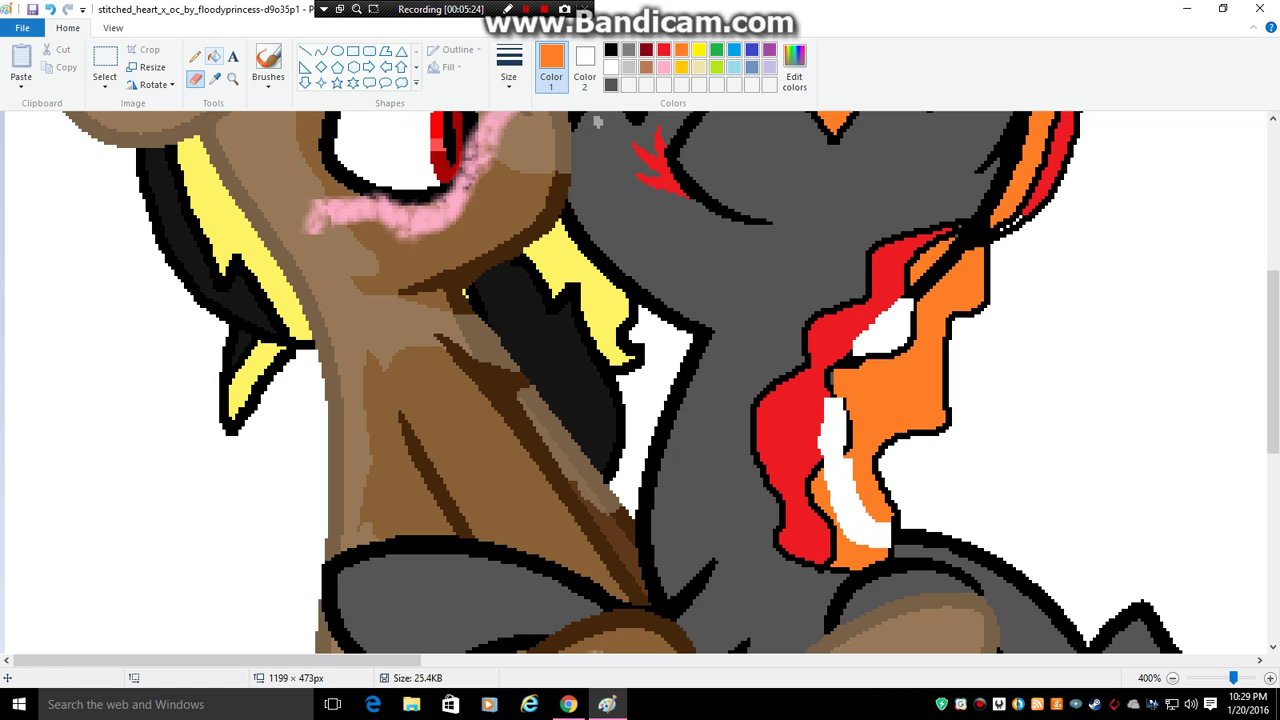
- Redraw the erased parts of the thin outline between the red and orange lower mane strands with a black pencil
left_click(195, 56)
left_click(611, 50)
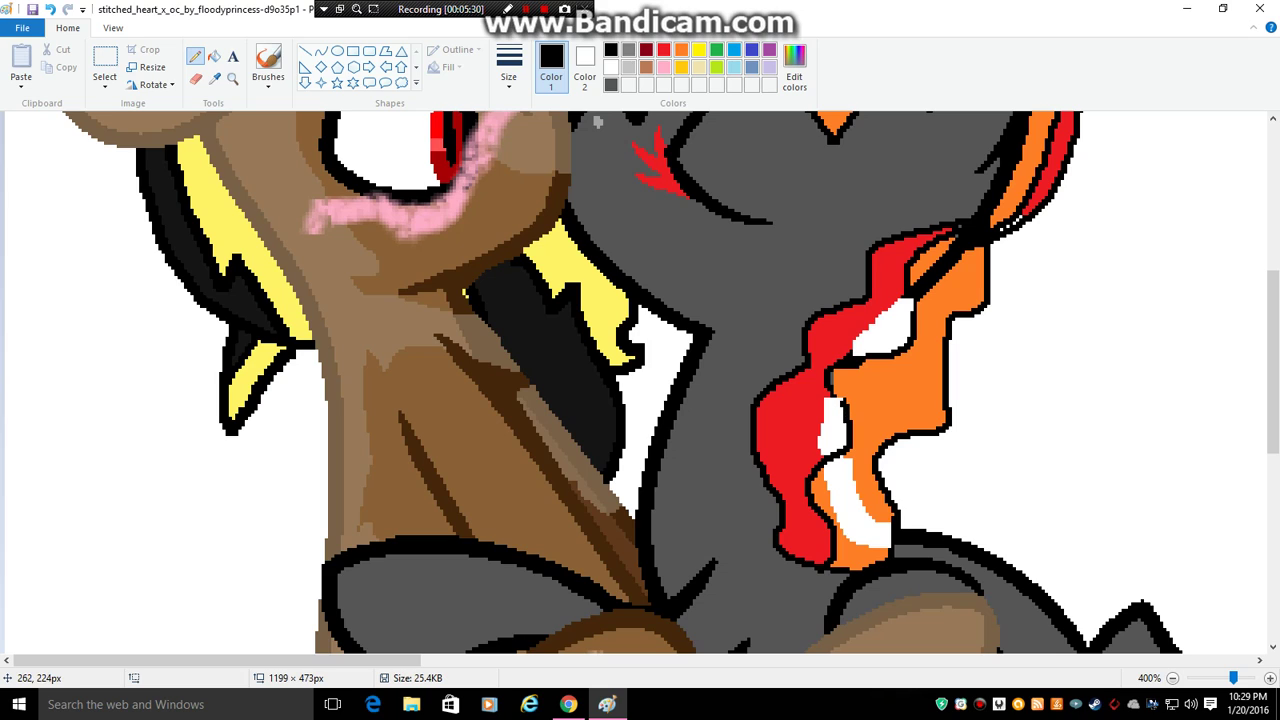
left_click_drag(842, 400, 834, 386)
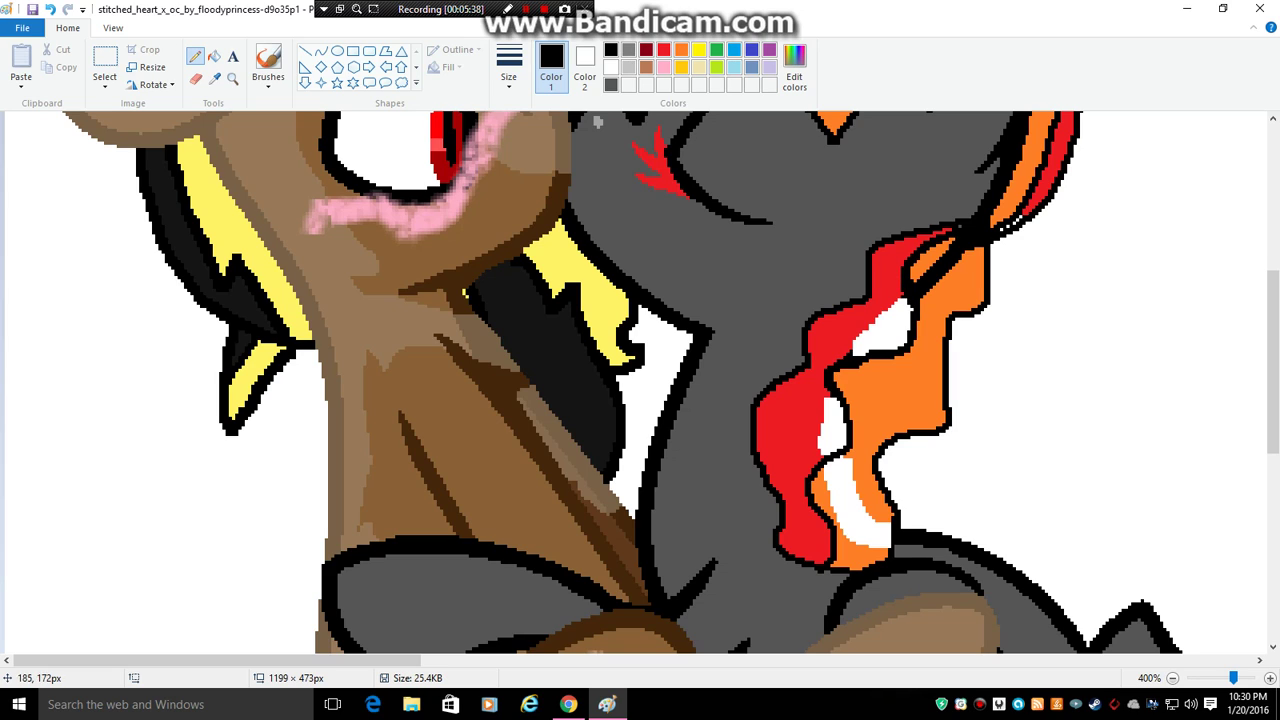
- Fill the erased gaps in the lower mane, using red for the front strand and orange for the strand behind it
left_click(214, 56)
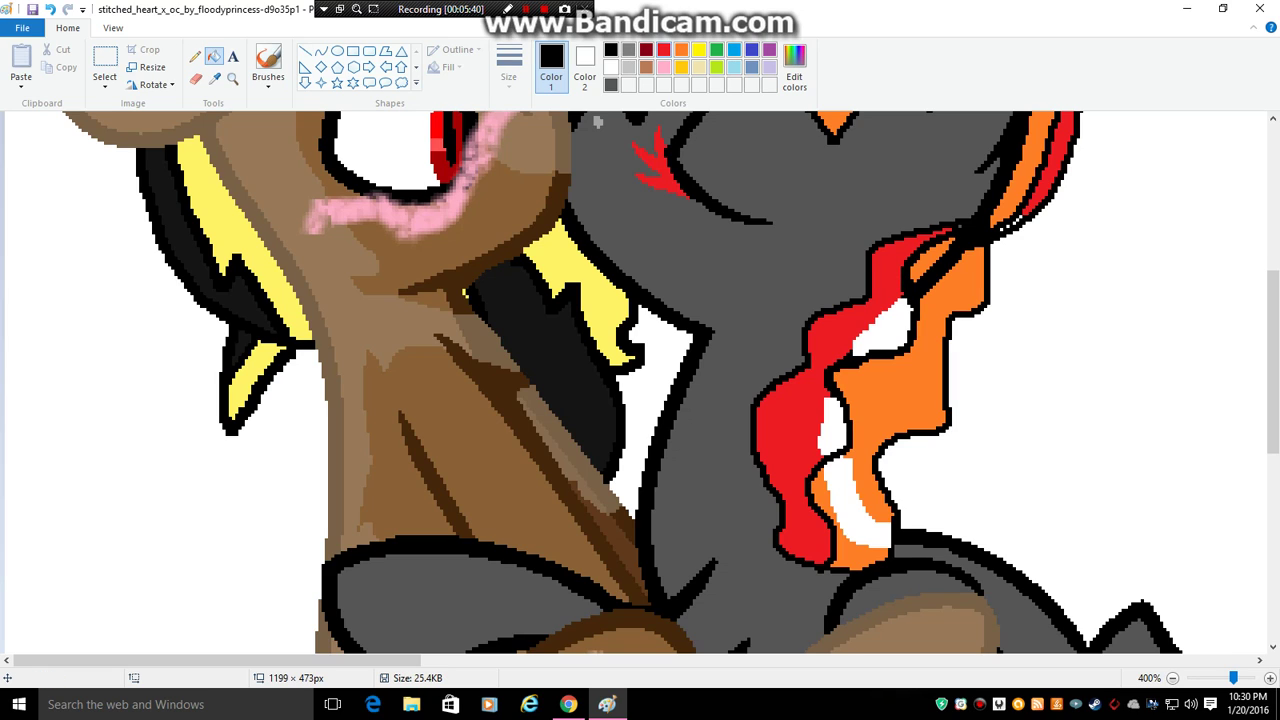
left_click(663, 49)
left_click(885, 328)
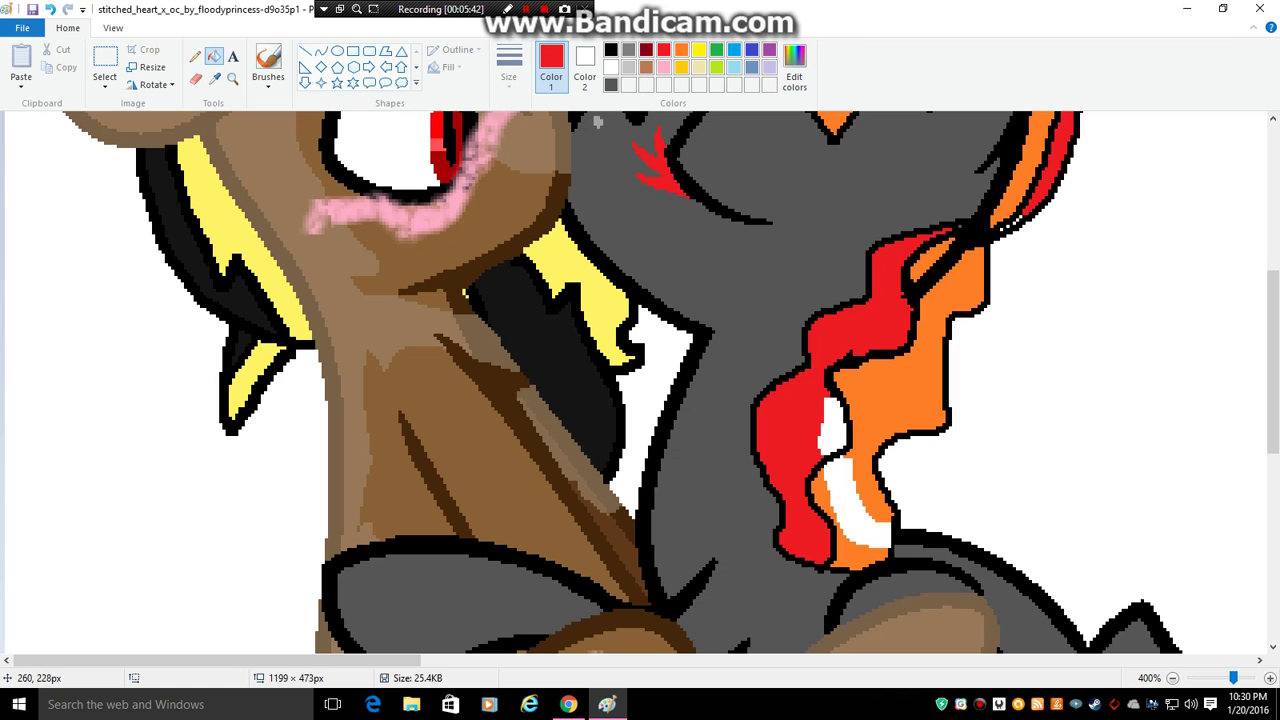
left_click(833, 425)
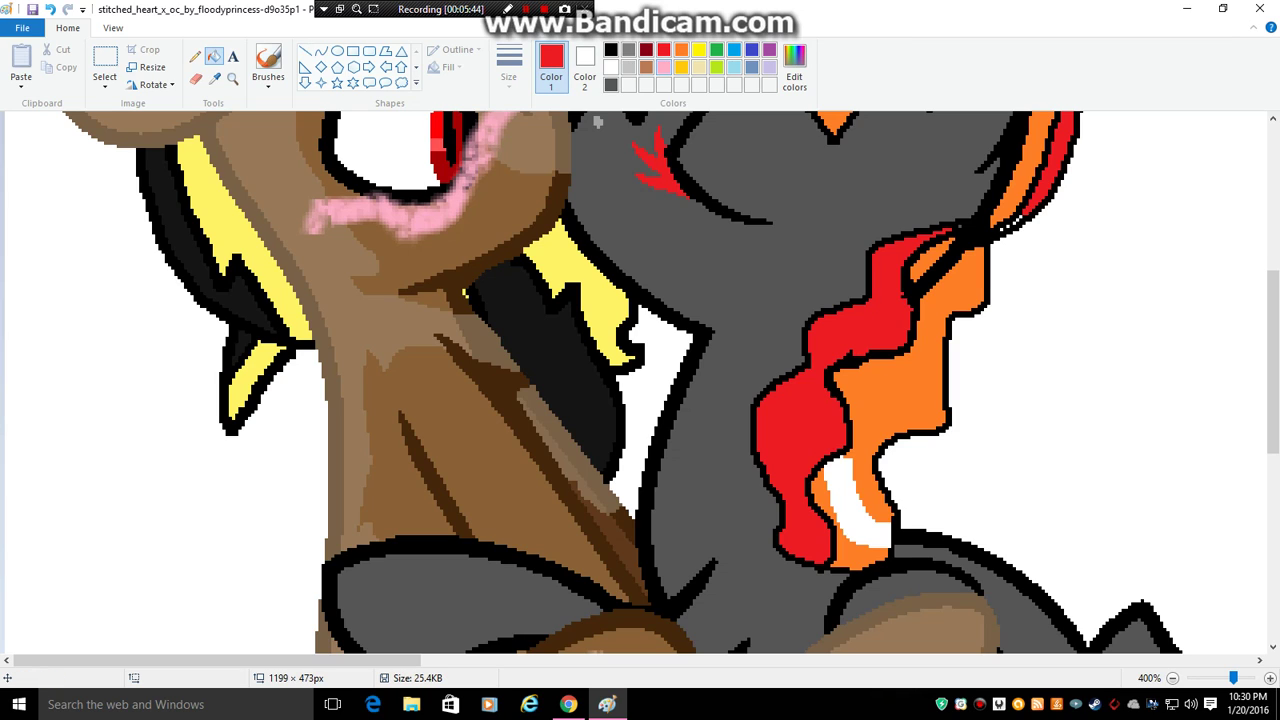
left_click(681, 50)
left_click(845, 492)
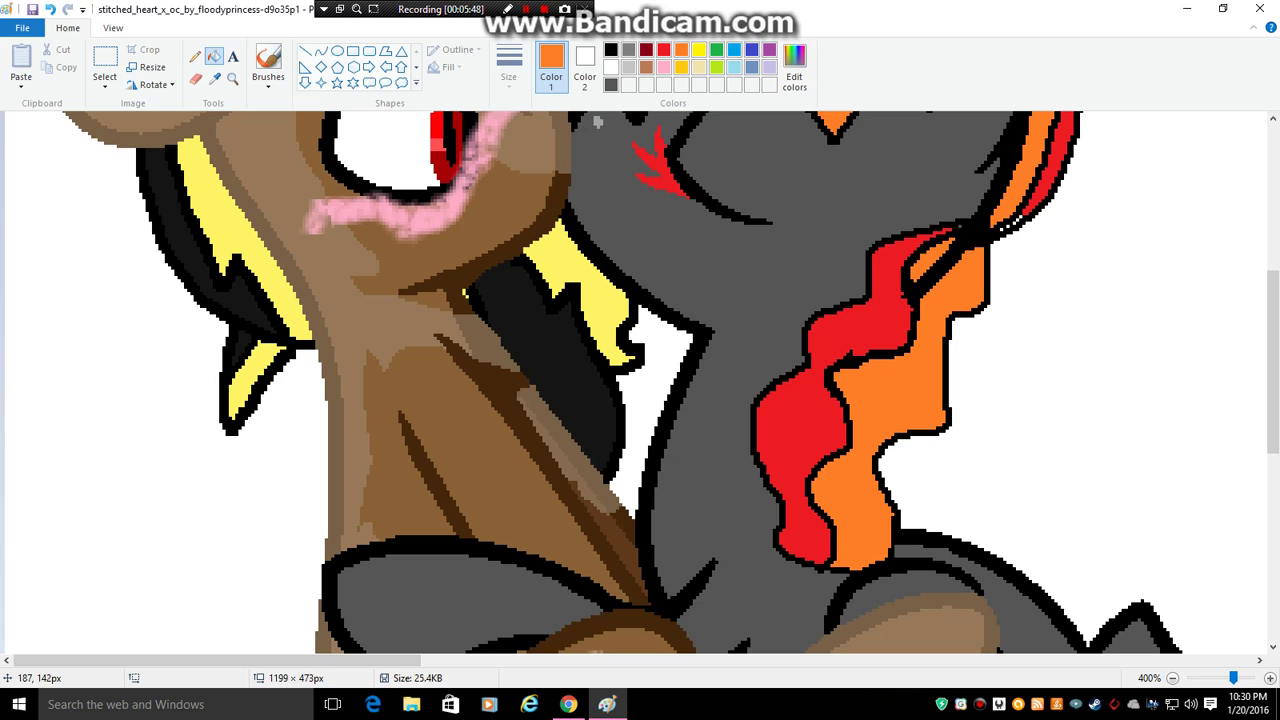
- Erase the remaining neck line inside the upper part of the orange strand and fill the gap with orange
left_click(195, 78)
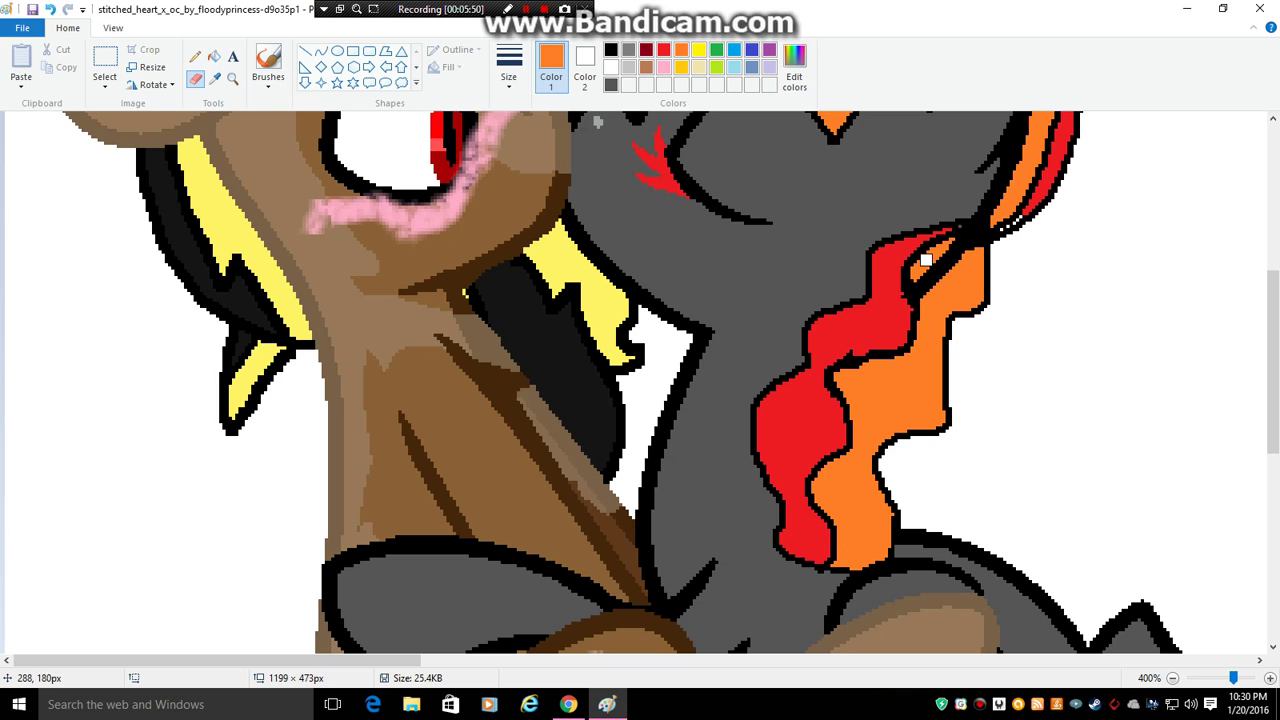
mouse_move(925, 288)
left_mouse_down()
mouse_move(957, 253)
mouse_move(923, 283)
mouse_move(927, 304)
left_mouse_up()
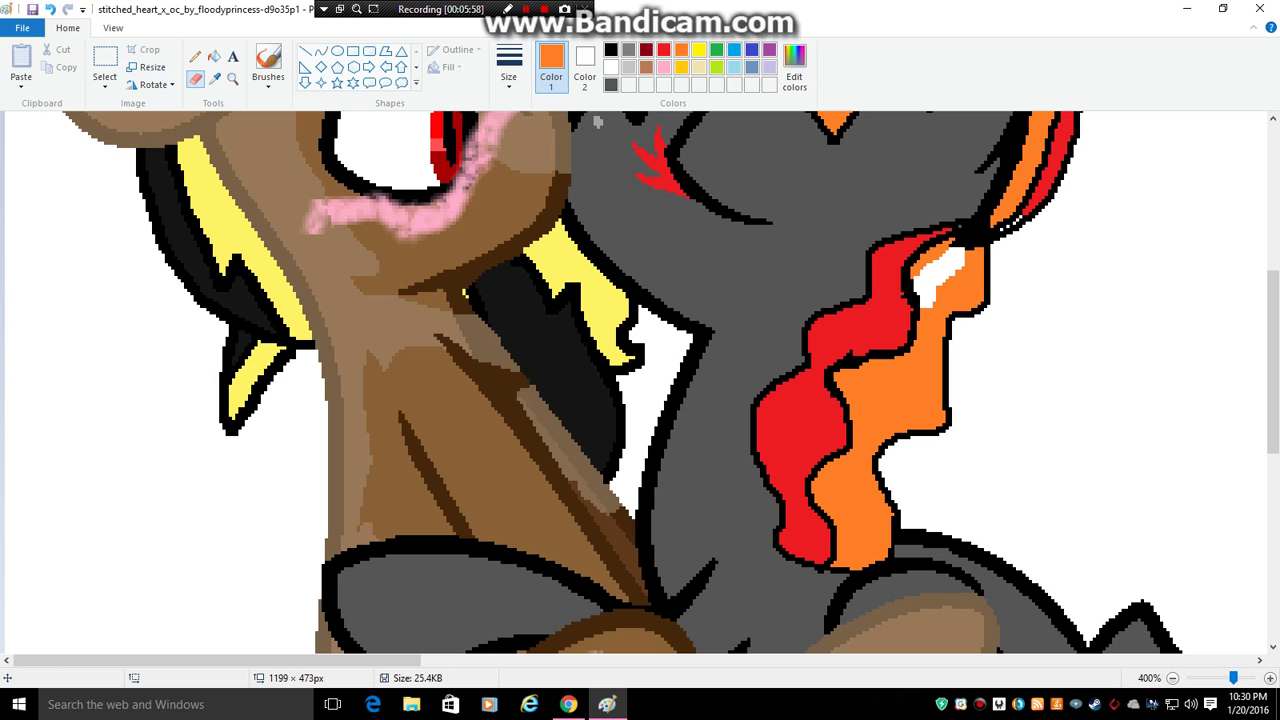
left_click(214, 56)
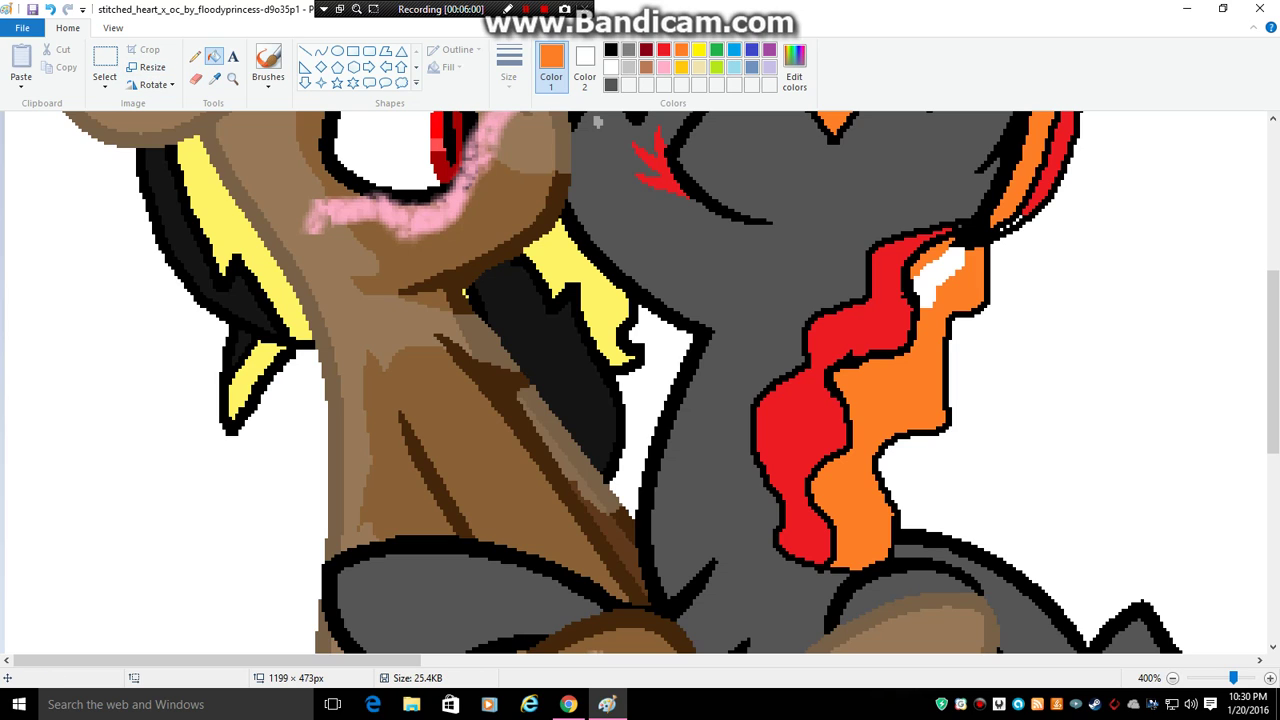
left_click(932, 272)
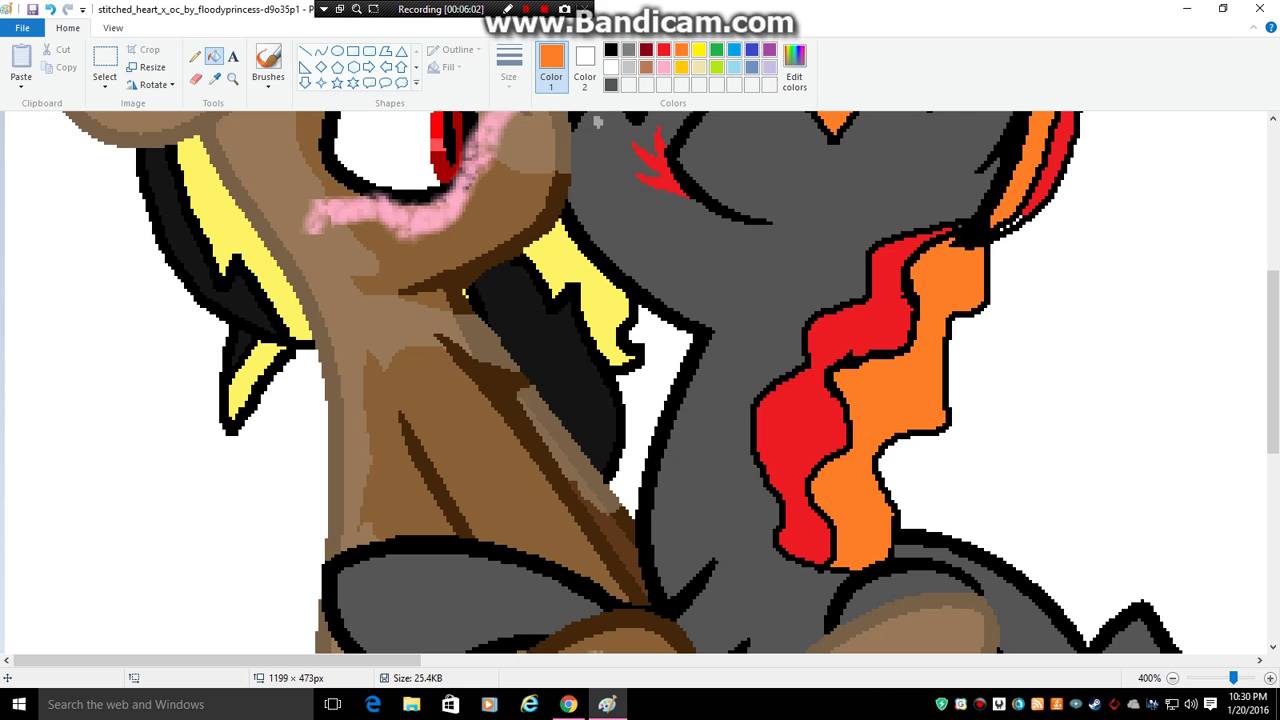
- Try erasing jagged spikes into the upper front edge of the red mane, and undo the erasing
left_click(195, 78)
scroll(700, 300, "up", 3)
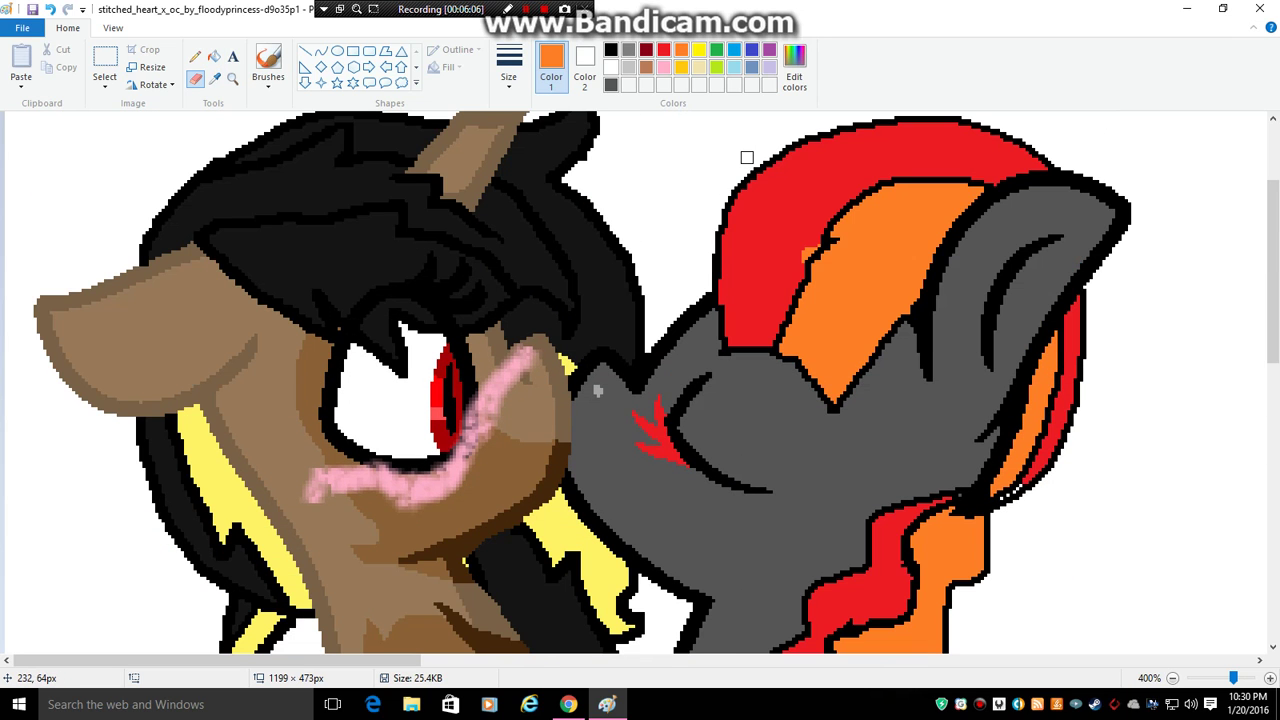
mouse_move(737, 177)
left_mouse_down()
mouse_move(735, 230)
mouse_move(748, 173)
mouse_move(772, 143)
mouse_move(767, 195)
mouse_move(780, 158)
mouse_move(818, 140)
mouse_move(802, 198)
mouse_move(823, 145)
mouse_move(872, 128)
mouse_move(853, 125)
left_mouse_up()
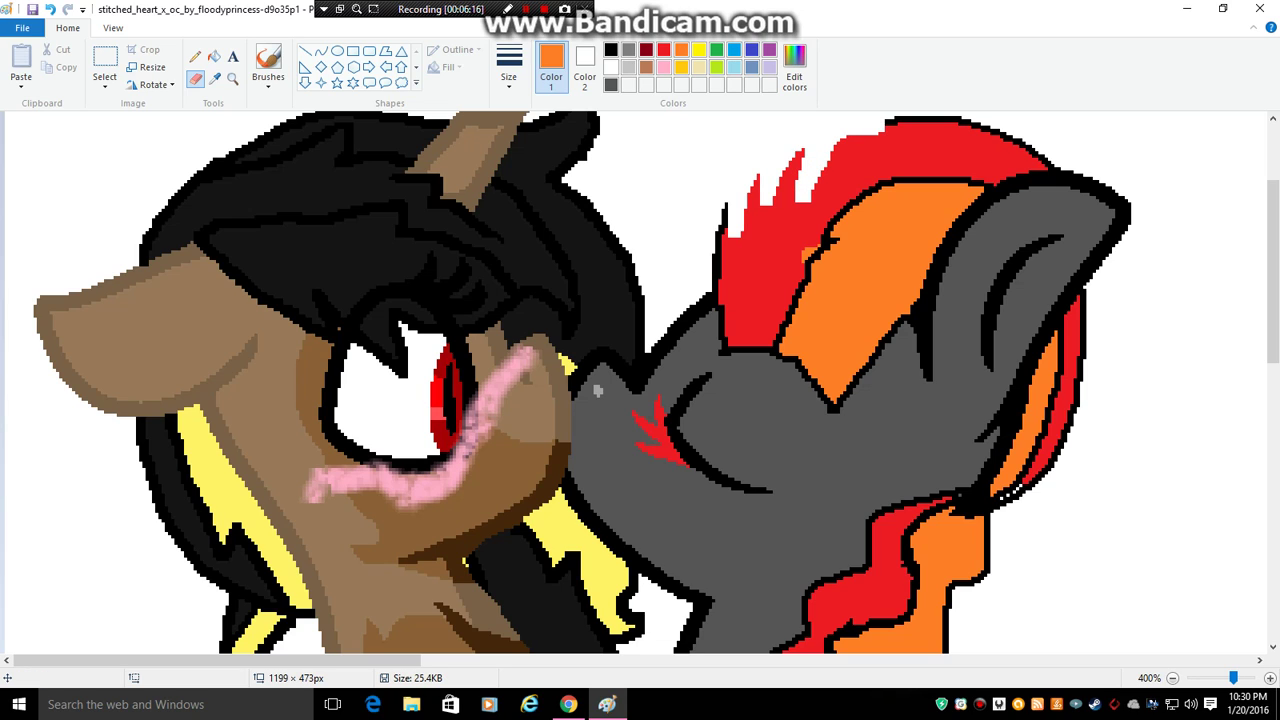
left_click(50, 9)
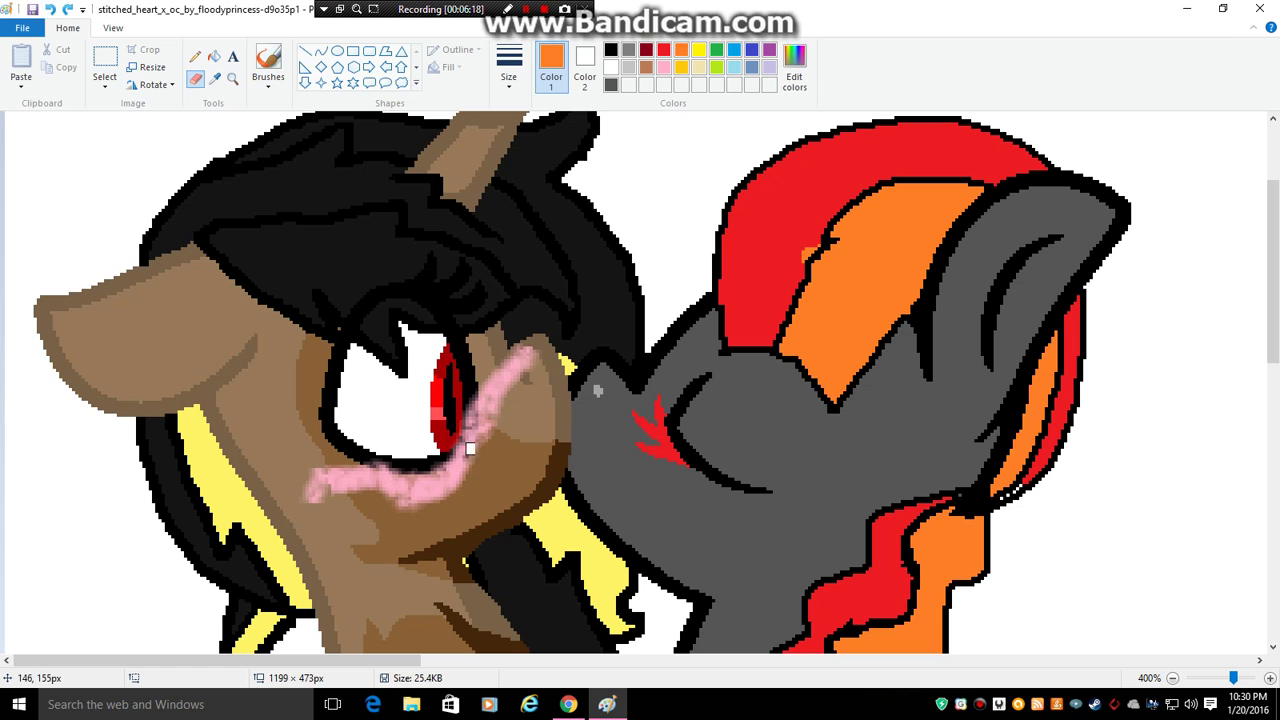
- Paint the small white gaps at the lower end of the red strand behind the ear with a red pencil
scroll(860, 390, "down", 5)
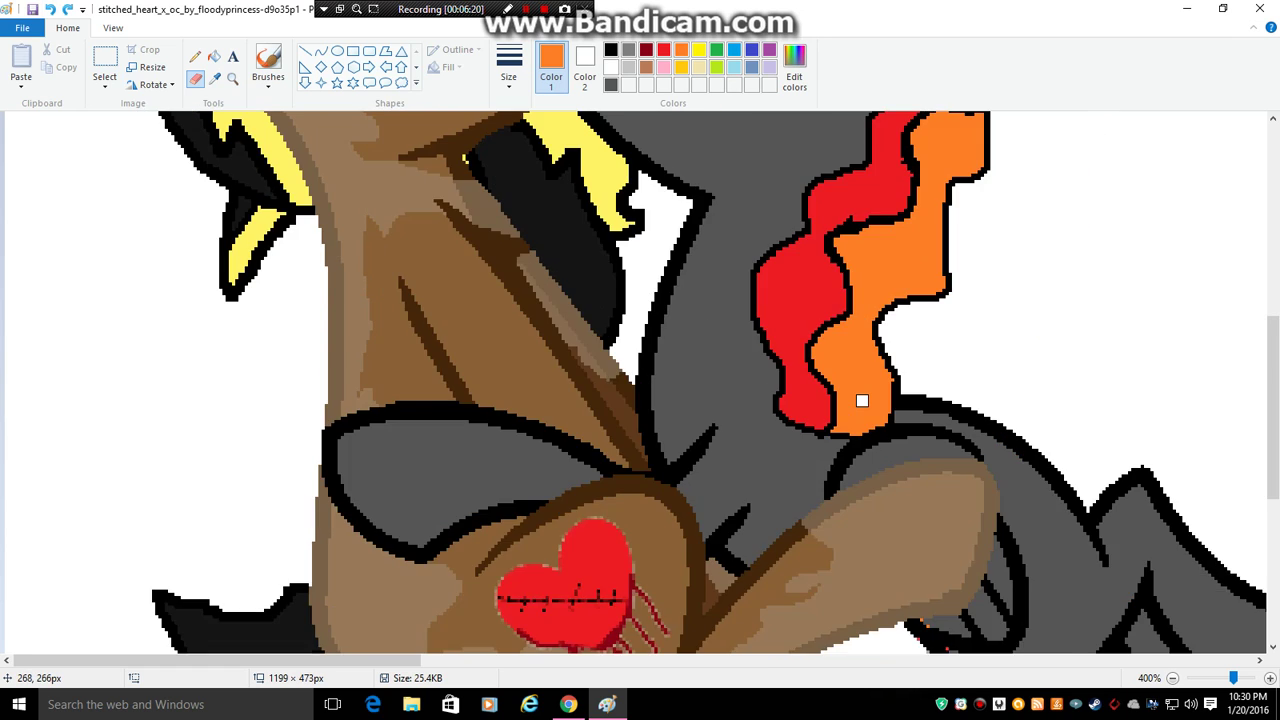
scroll(862, 400, "up", 3)
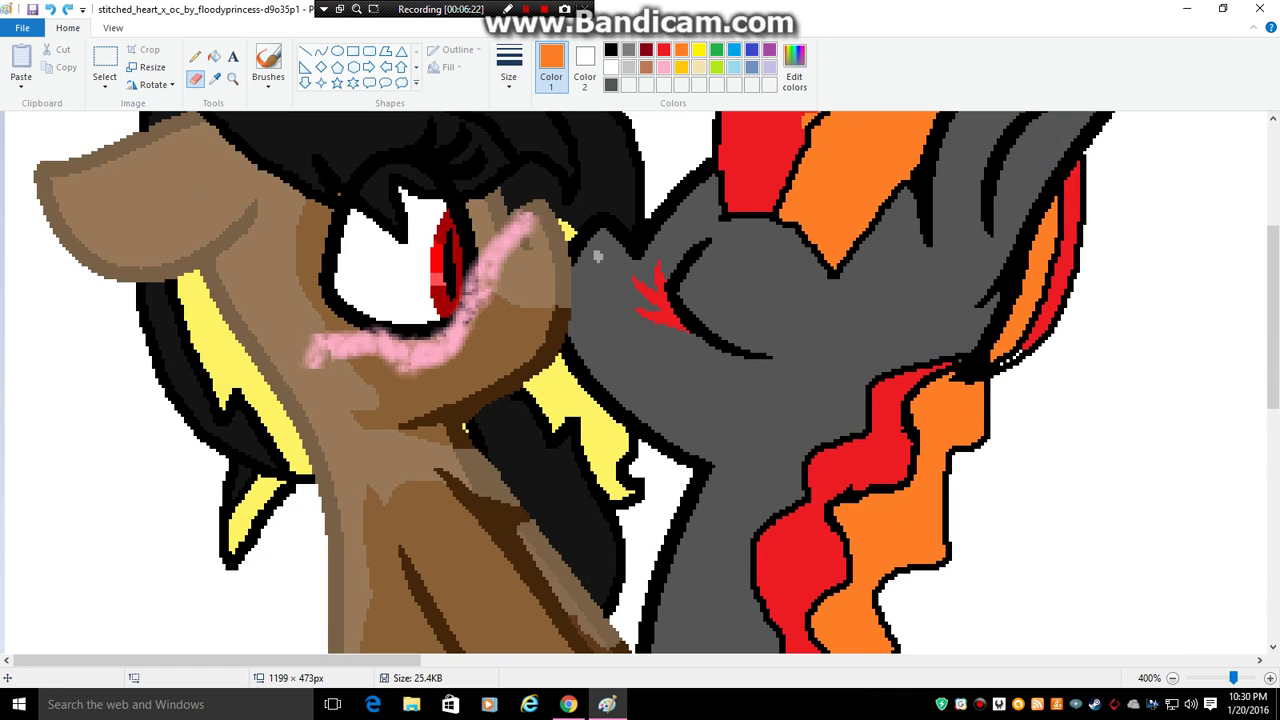
left_click(195, 57)
left_click(663, 49)
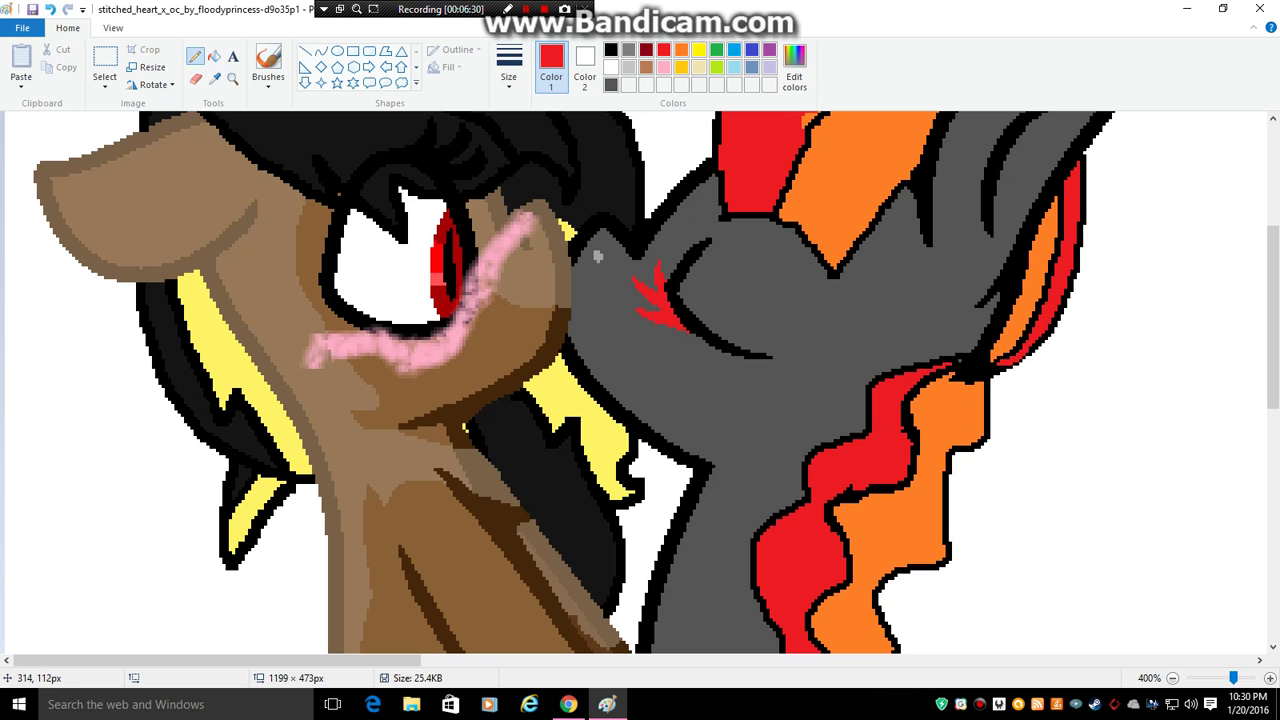
- Try sketching a curved tail outline in black behind the grey pony's rump, and undo the strokes
scroll(597, 256, "down", 6)
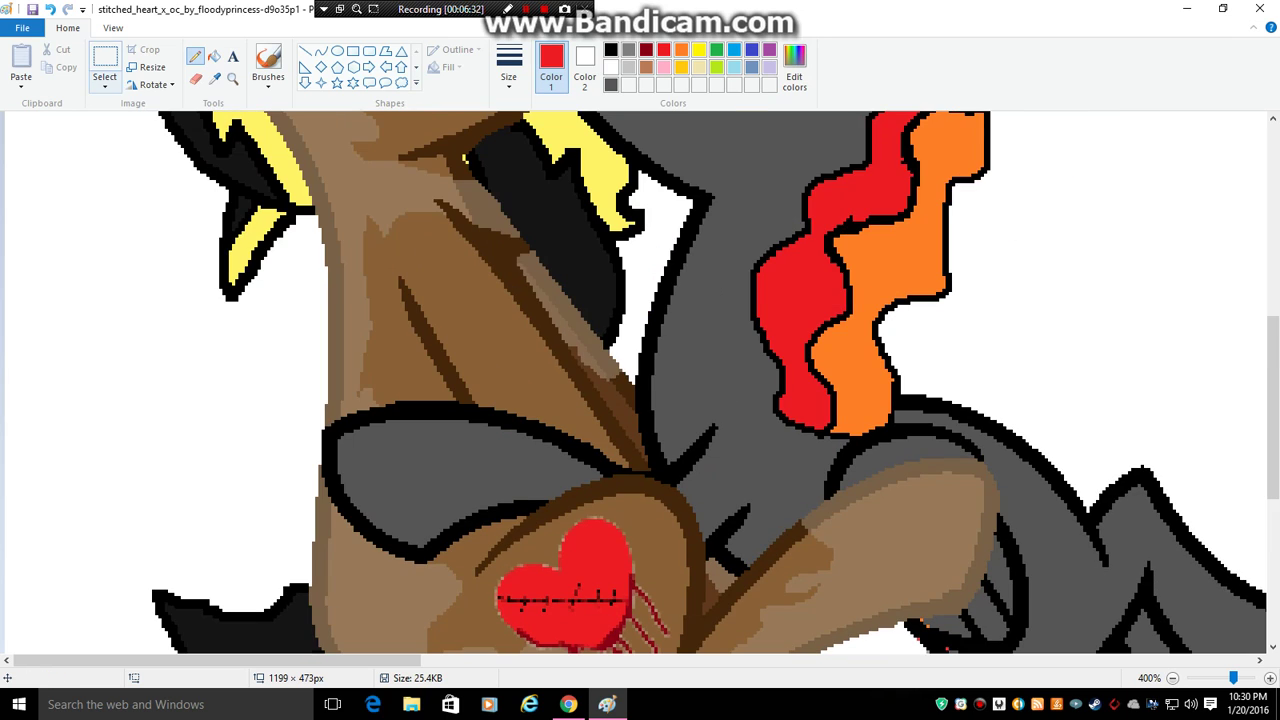
left_click_drag(217, 660, 375, 660)
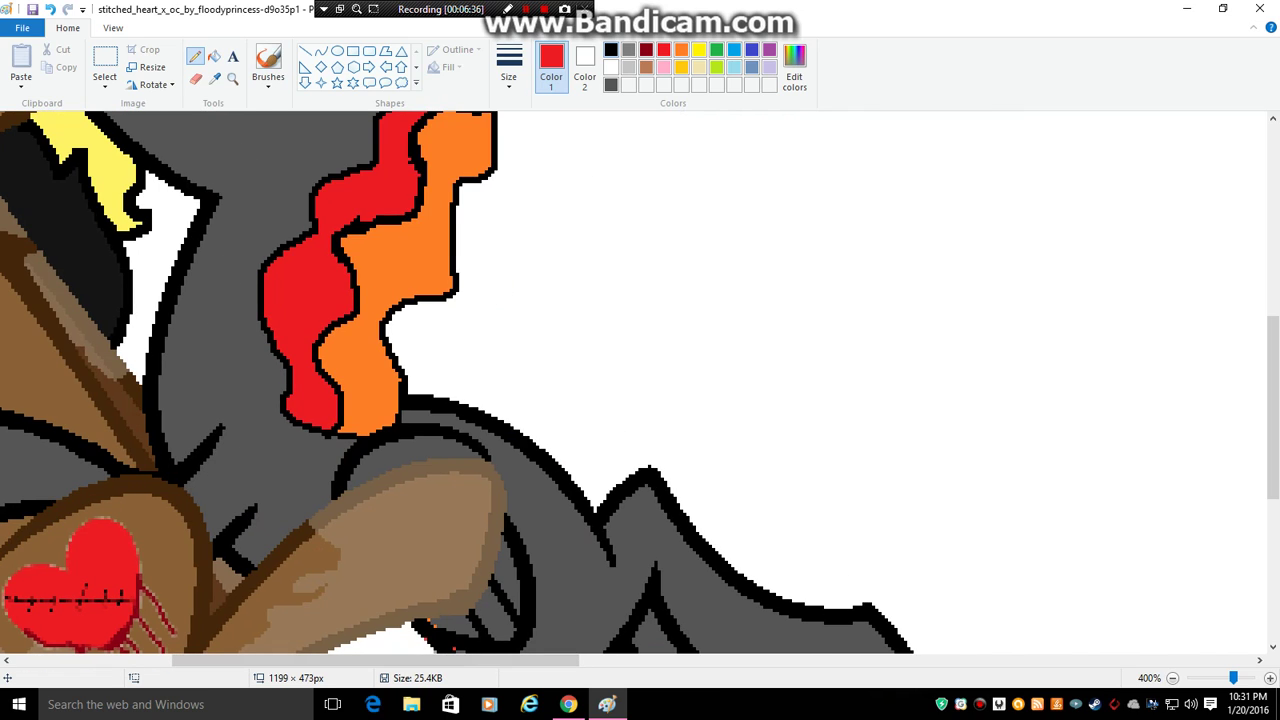
left_click(611, 50)
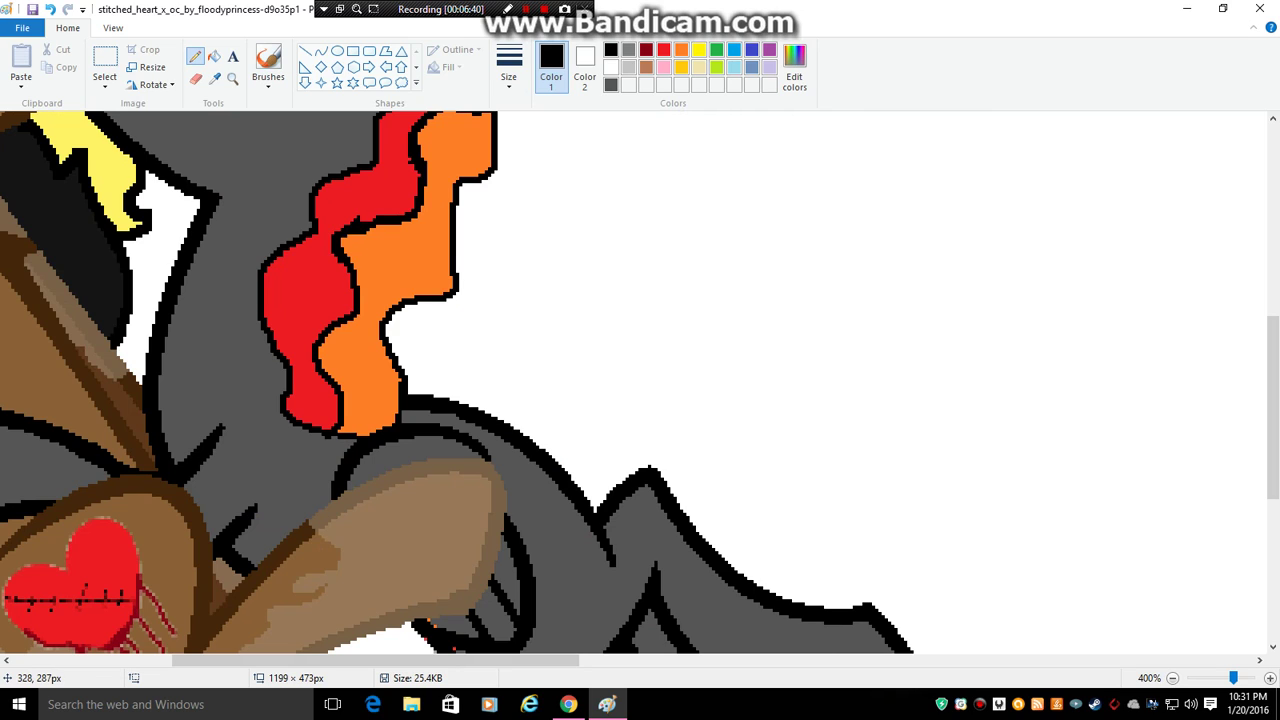
mouse_move(565, 462)
left_mouse_down()
mouse_move(684, 336)
mouse_move(768, 321)
mouse_move(730, 352)
mouse_move(801, 343)
mouse_move(836, 354)
mouse_move(858, 373)
mouse_move(828, 373)
mouse_move(867, 385)
mouse_move(895, 422)
mouse_move(873, 465)
left_mouse_up()
mouse_move(540, 443)
left_mouse_down()
mouse_move(630, 371)
mouse_move(816, 366)
mouse_move(858, 385)
left_mouse_up()
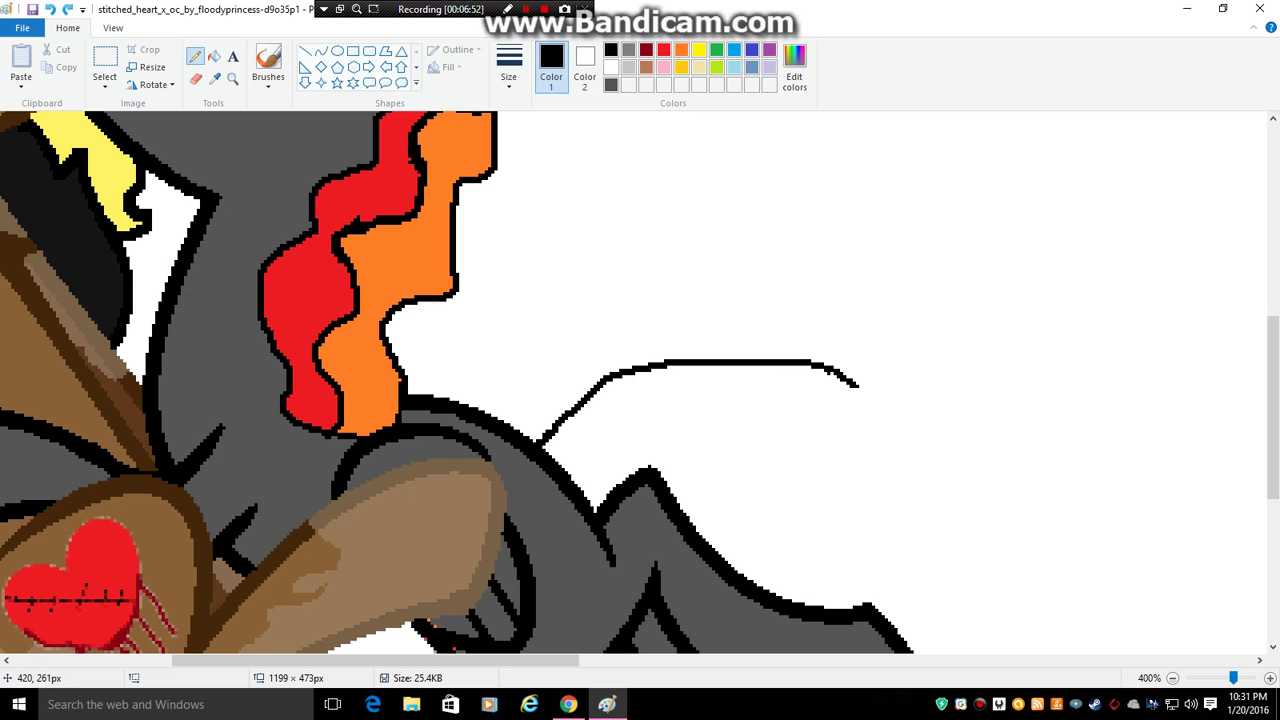
key("ctrl+z")
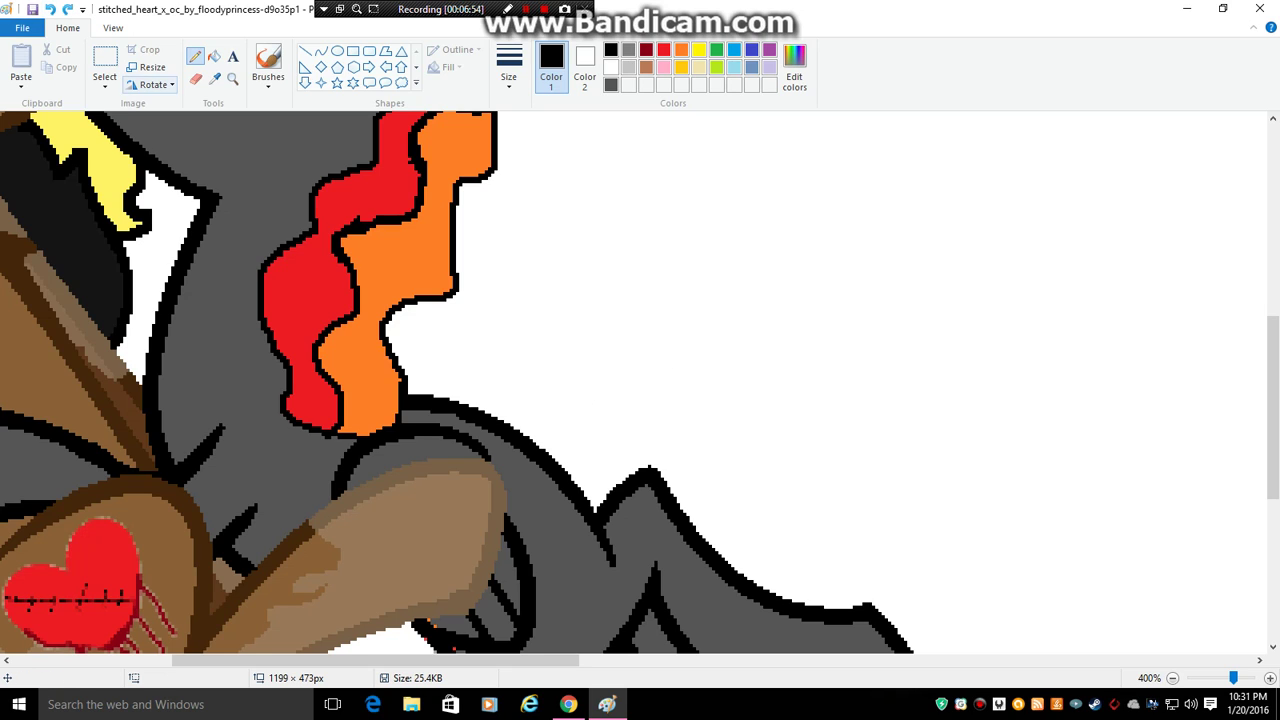
mouse_move(540, 445)
left_mouse_down()
mouse_move(678, 315)
mouse_move(838, 320)
mouse_move(772, 334)
mouse_move(921, 376)
left_mouse_up()
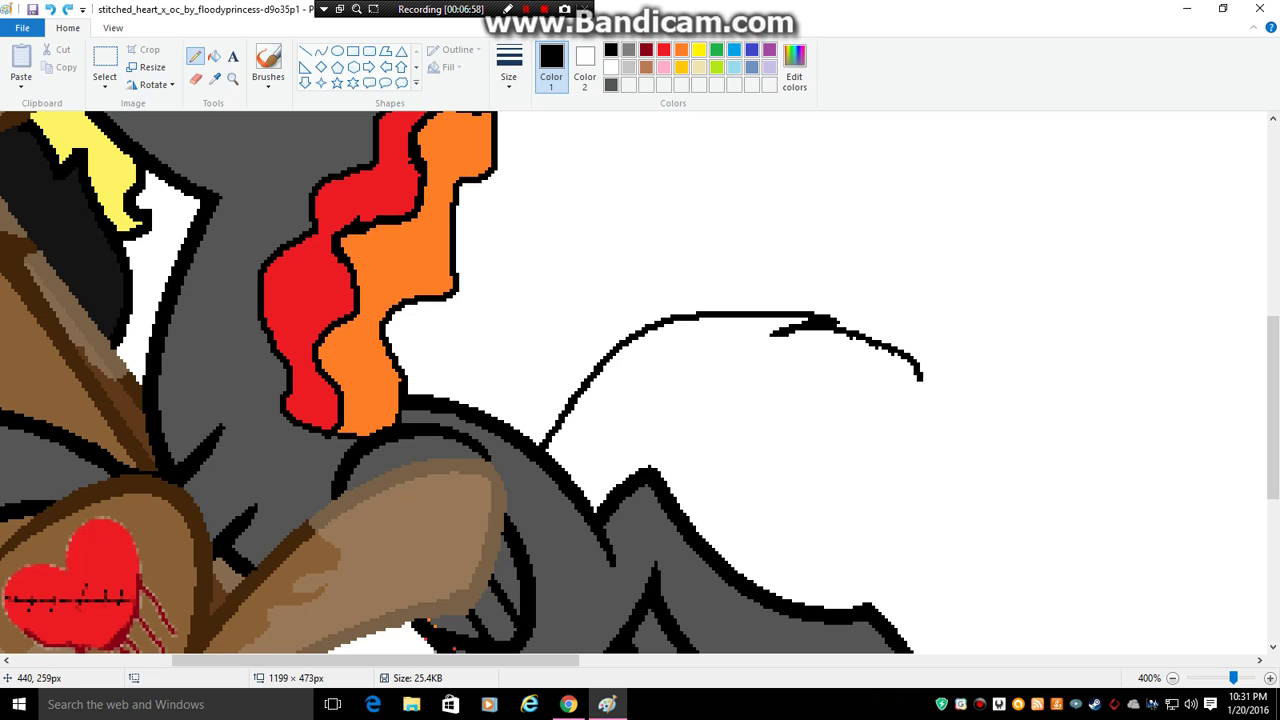
left_click(50, 9)
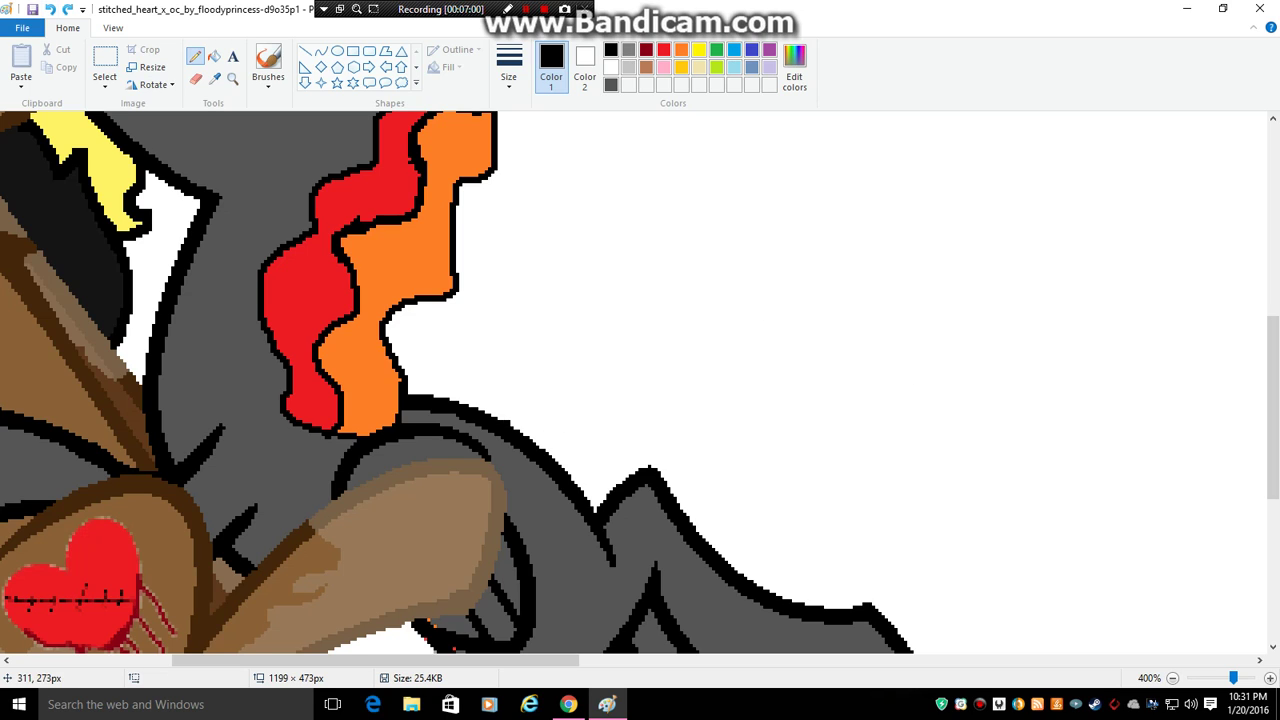
- Outline a two-strand tail in black pencil from the grey pony's rump with a jagged upper edge, erasing and redrawing the misdrawn tip
mouse_move(512, 428)
left_mouse_down()
mouse_move(614, 314)
mouse_move(754, 297)
mouse_move(714, 321)
mouse_move(810, 330)
mouse_move(752, 358)
mouse_move(836, 382)
mouse_move(840, 406)
left_mouse_up()
left_click(786, 378)
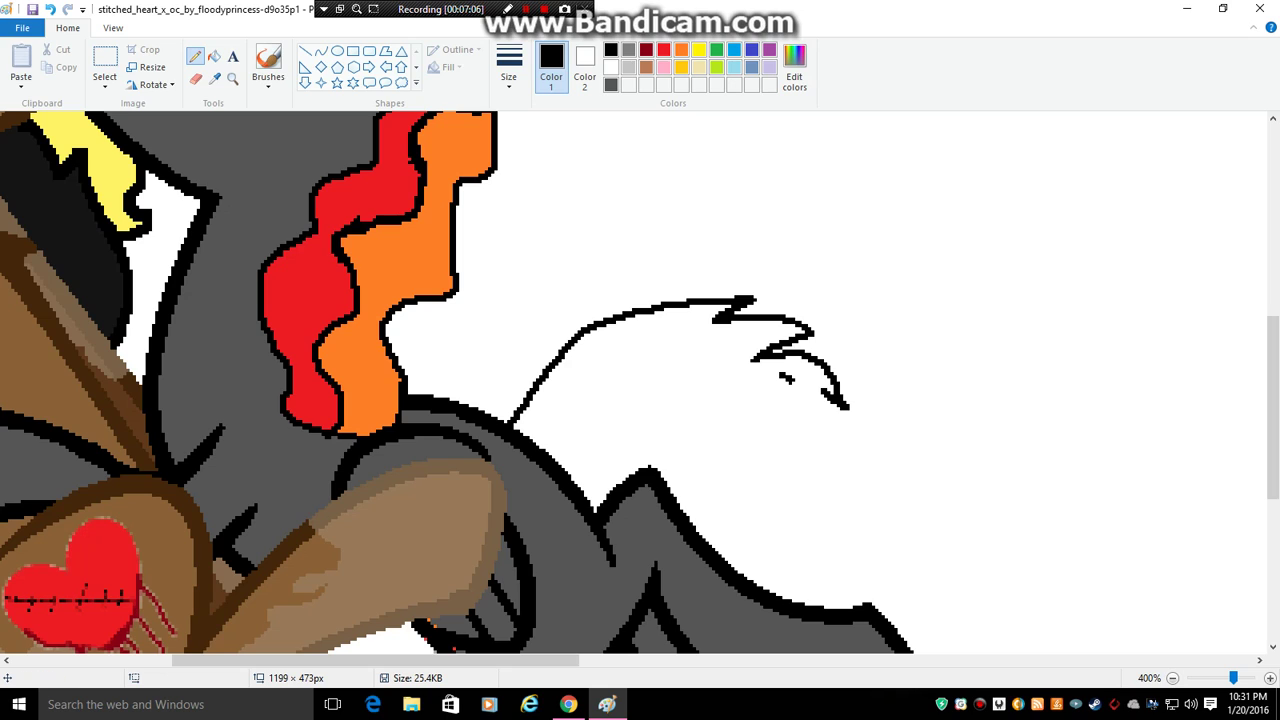
left_click(195, 78)
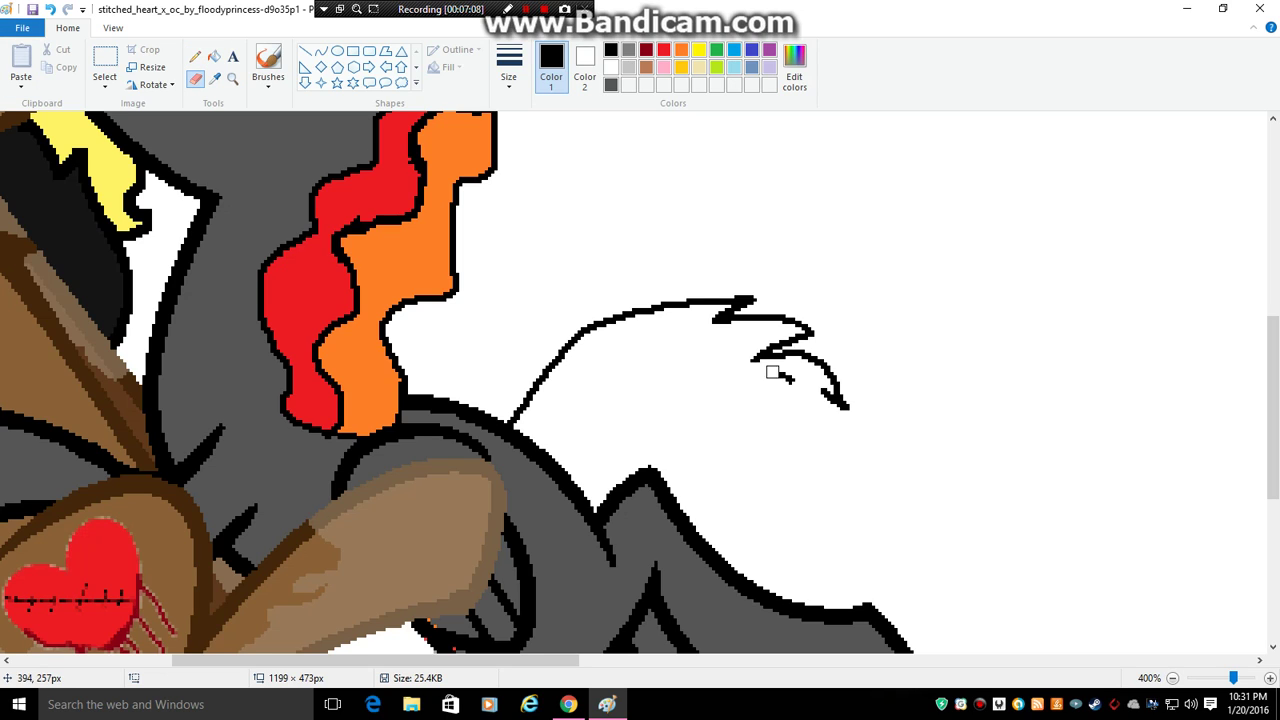
mouse_move(772, 372)
left_mouse_down()
mouse_move(842, 397)
mouse_move(826, 410)
mouse_move(839, 381)
mouse_move(800, 352)
left_mouse_up()
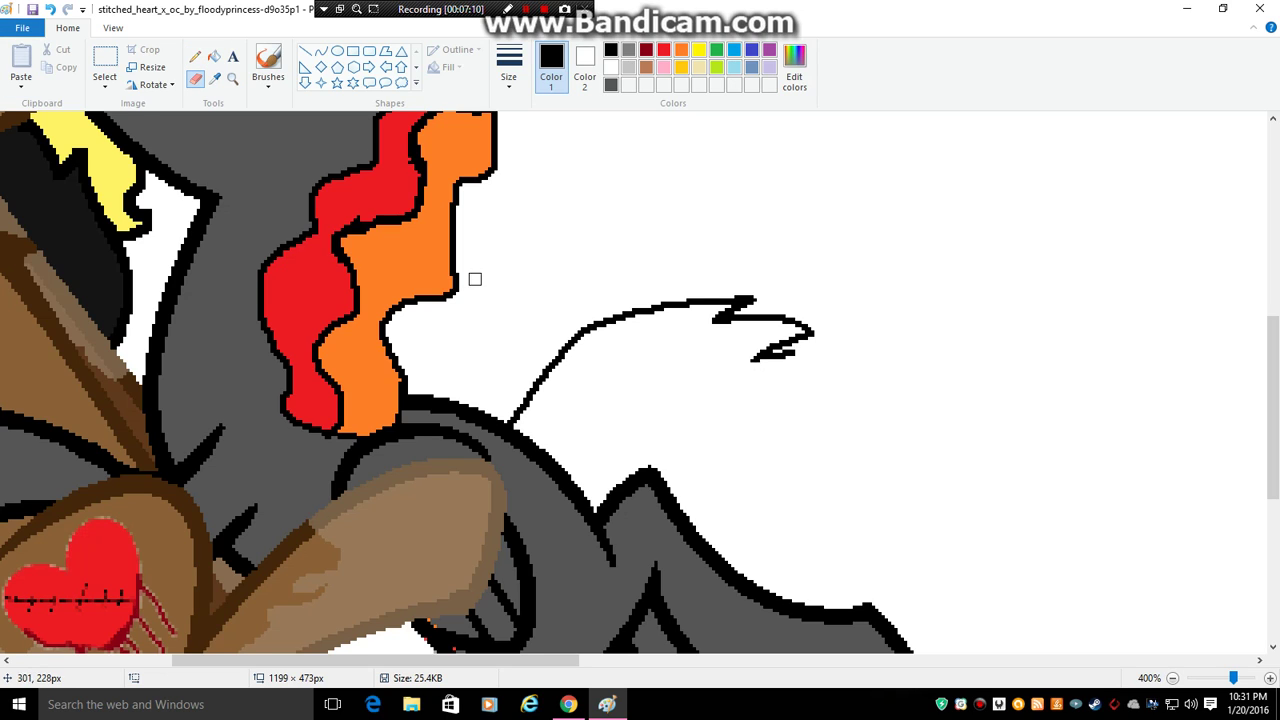
left_click(195, 56)
mouse_move(790, 349)
left_mouse_down()
mouse_move(902, 357)
mouse_move(813, 402)
mouse_move(886, 465)
mouse_move(913, 533)
mouse_move(819, 473)
mouse_move(718, 439)
mouse_move(532, 436)
mouse_move(547, 409)
mouse_move(603, 381)
mouse_move(750, 385)
mouse_move(886, 352)
left_mouse_up()
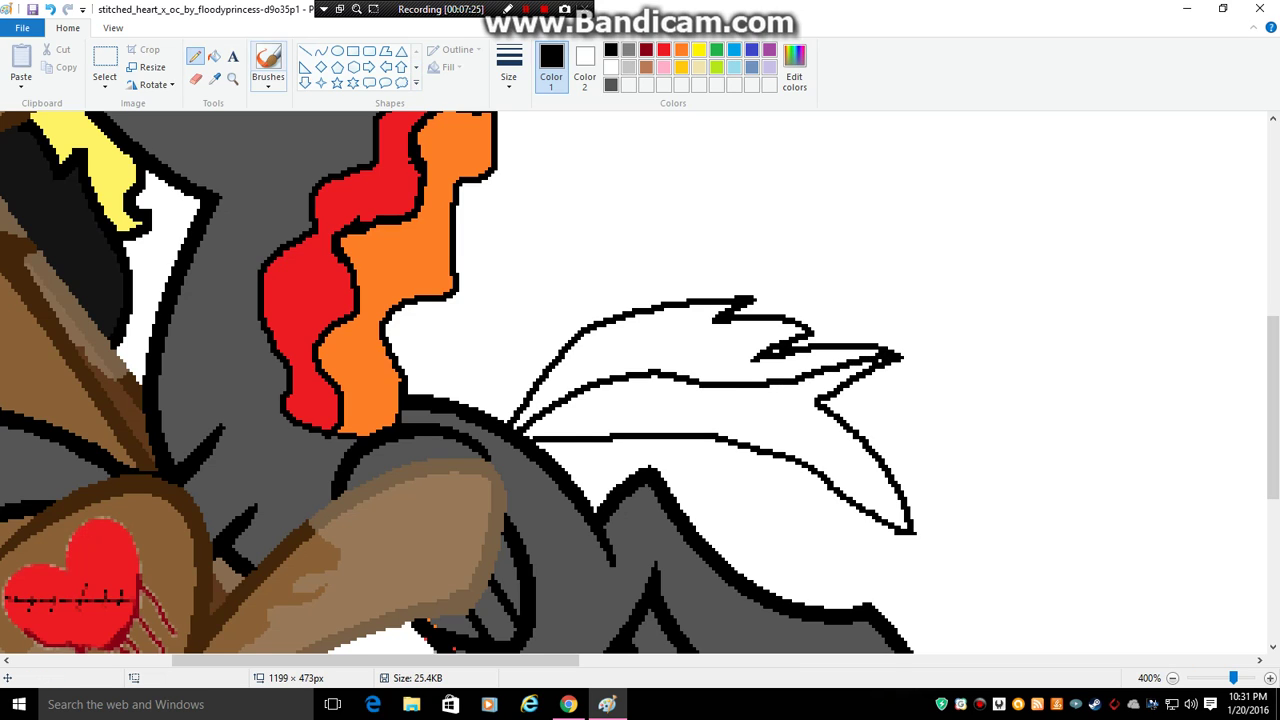
- Fill the upper tail strand with red and the lower strand with orange
left_click(214, 57)
left_click(663, 49)
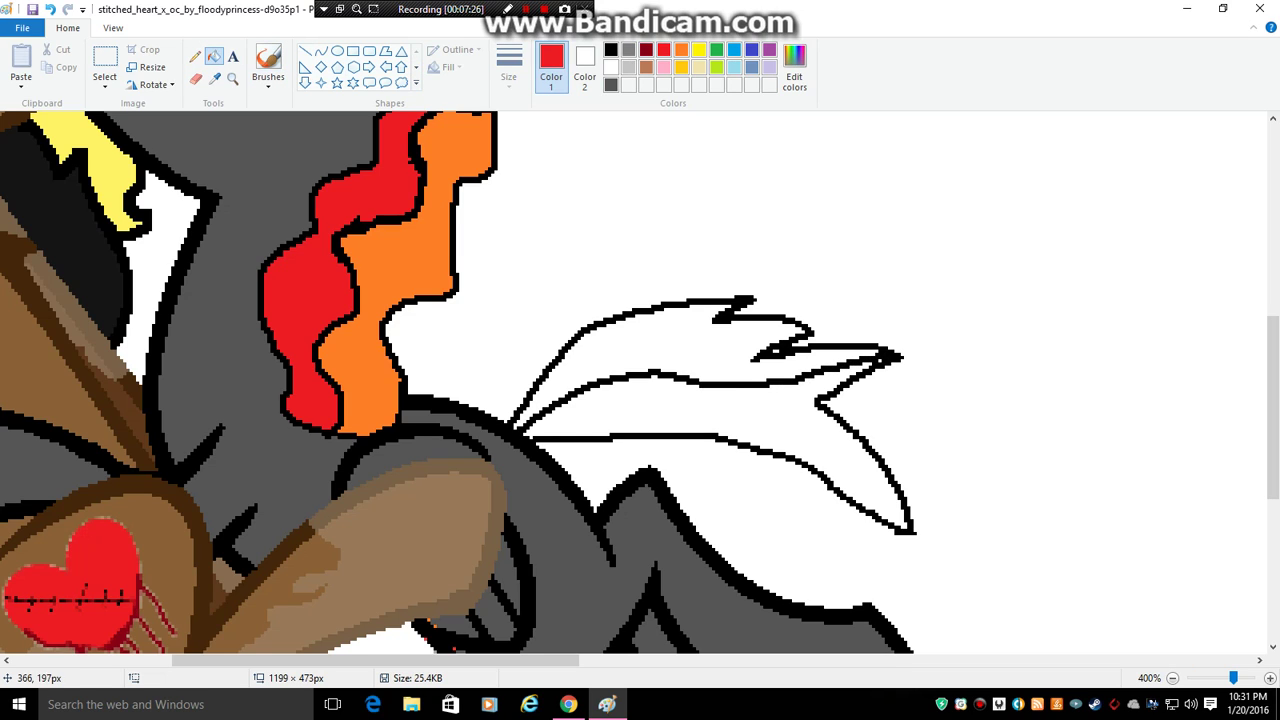
left_click(830, 358)
left_click(681, 49)
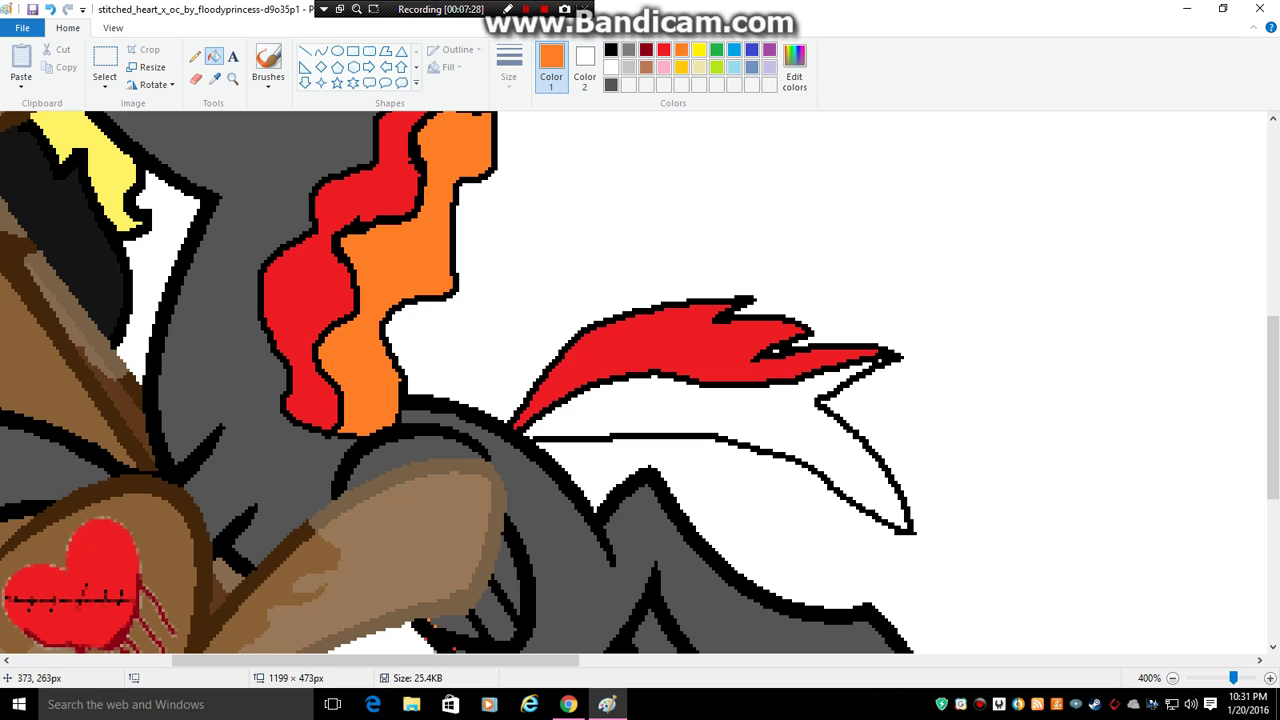
left_click(865, 455)
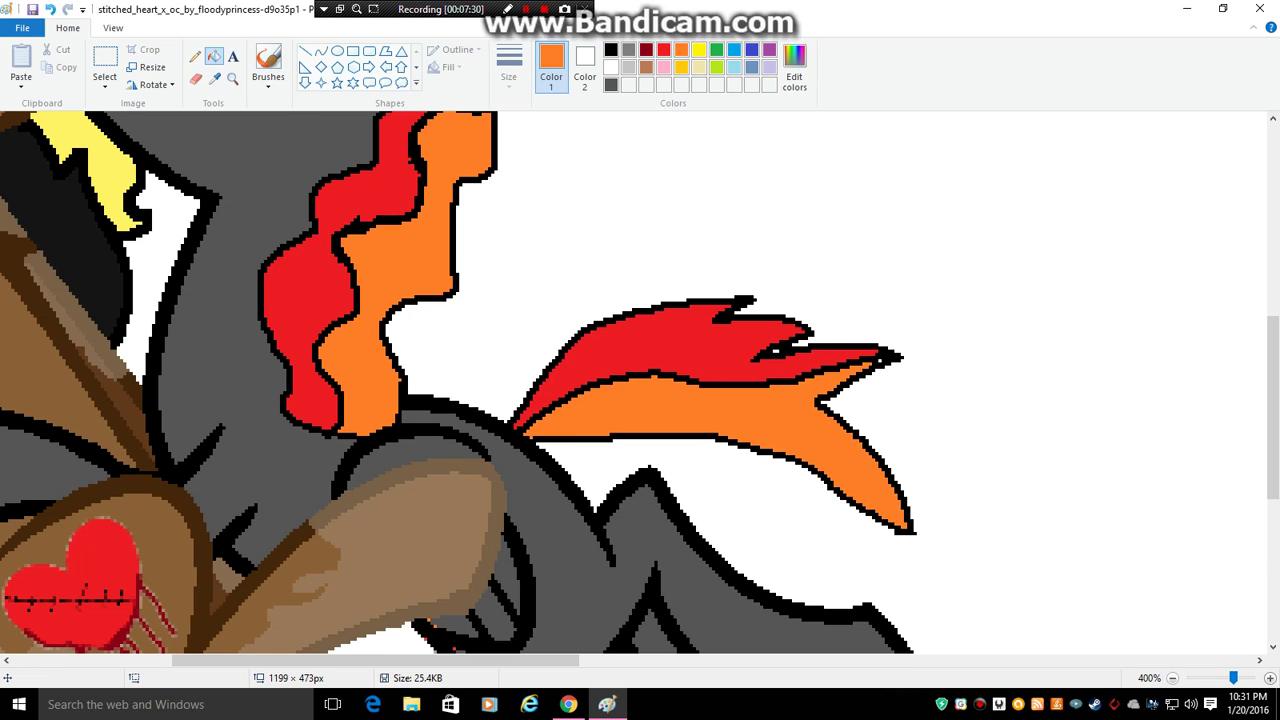
- Try a small orange circle about 11 × 12 px on the grey pony's flank, delete it, and switch the drawing colour to black
left_click(1173, 678)
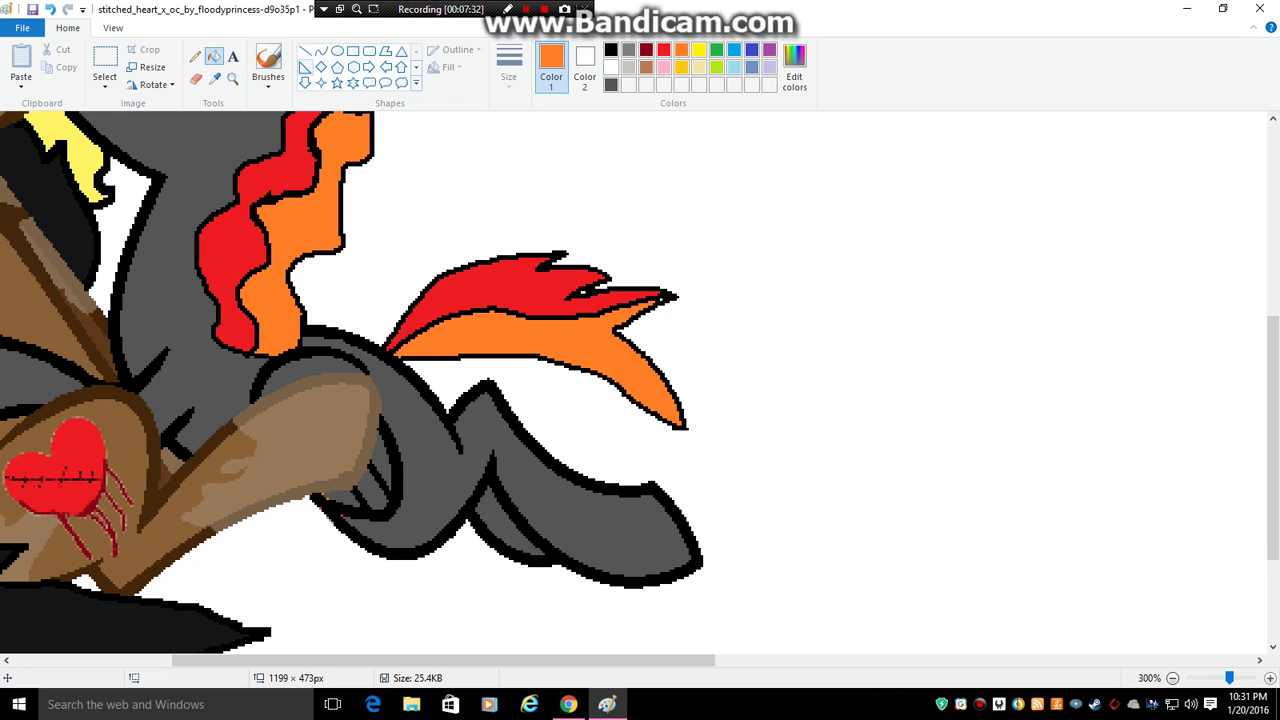
left_click(337, 51)
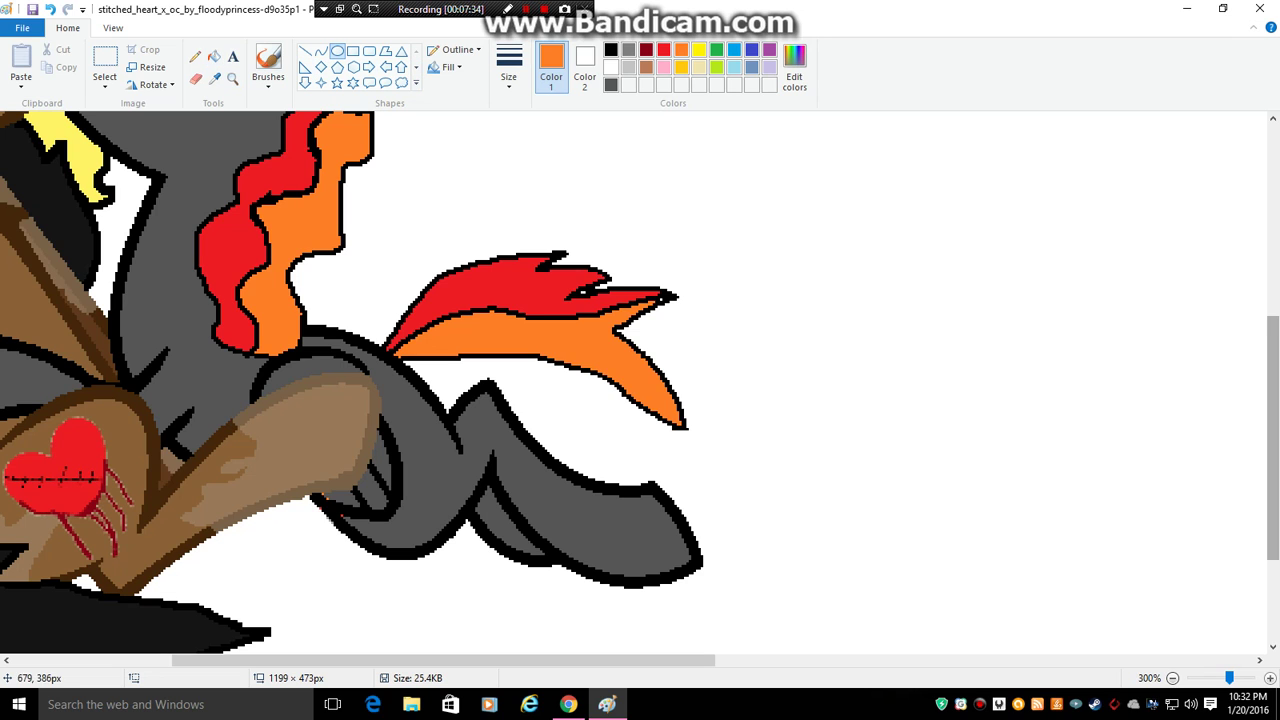
double_click(1270, 678)
scroll(896, 480, "down", 2)
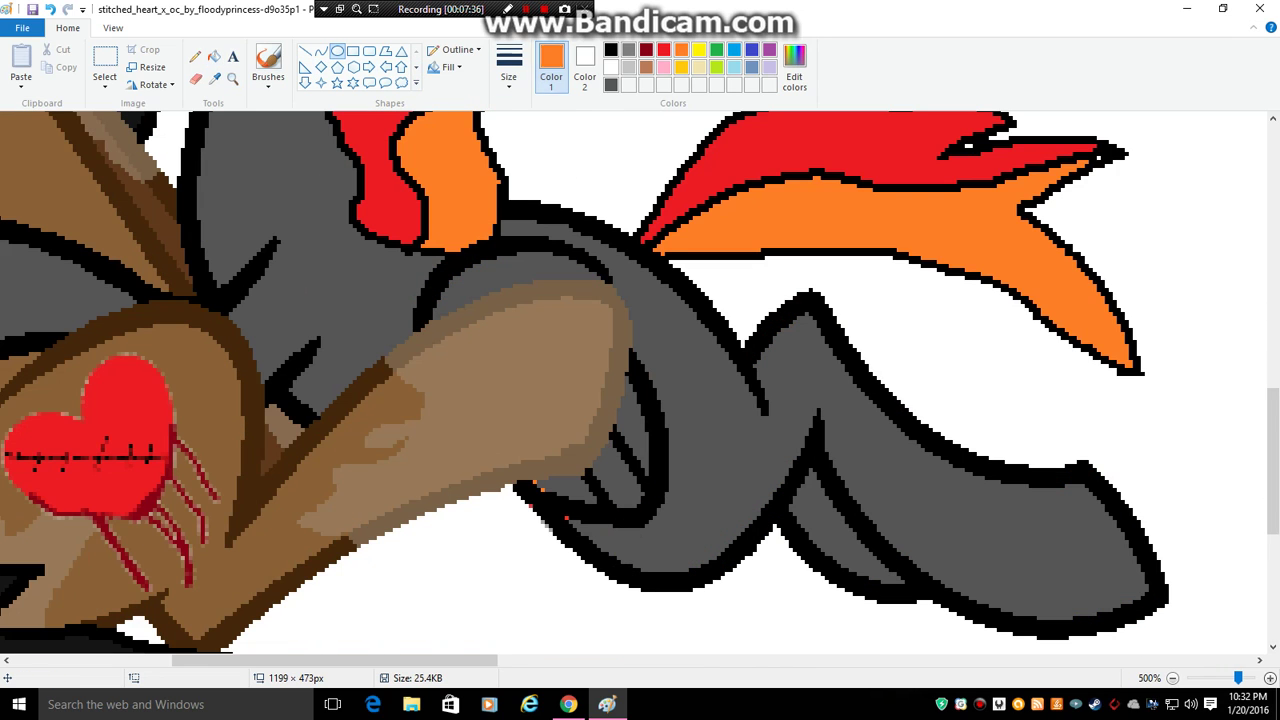
left_click(509, 70)
left_click(546, 113)
left_click_drag(718, 420, 672, 463)
right_click(696, 446)
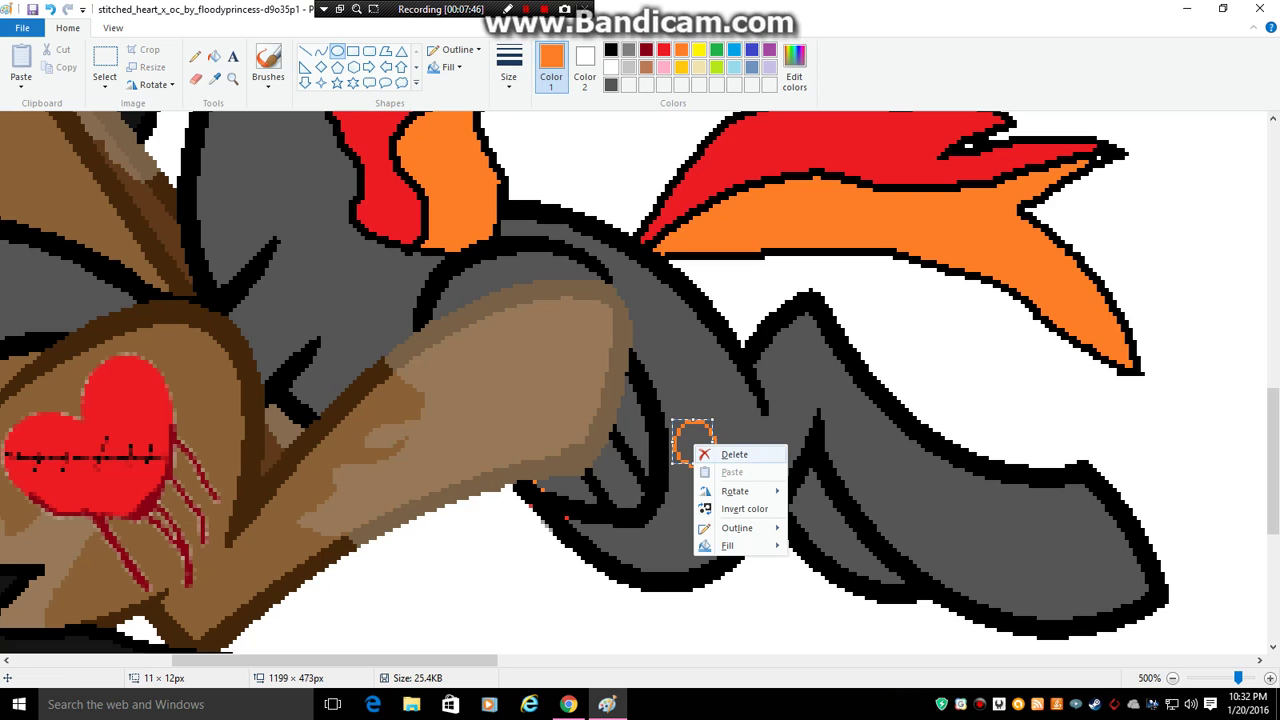
left_click(734, 454)
left_click(611, 49)
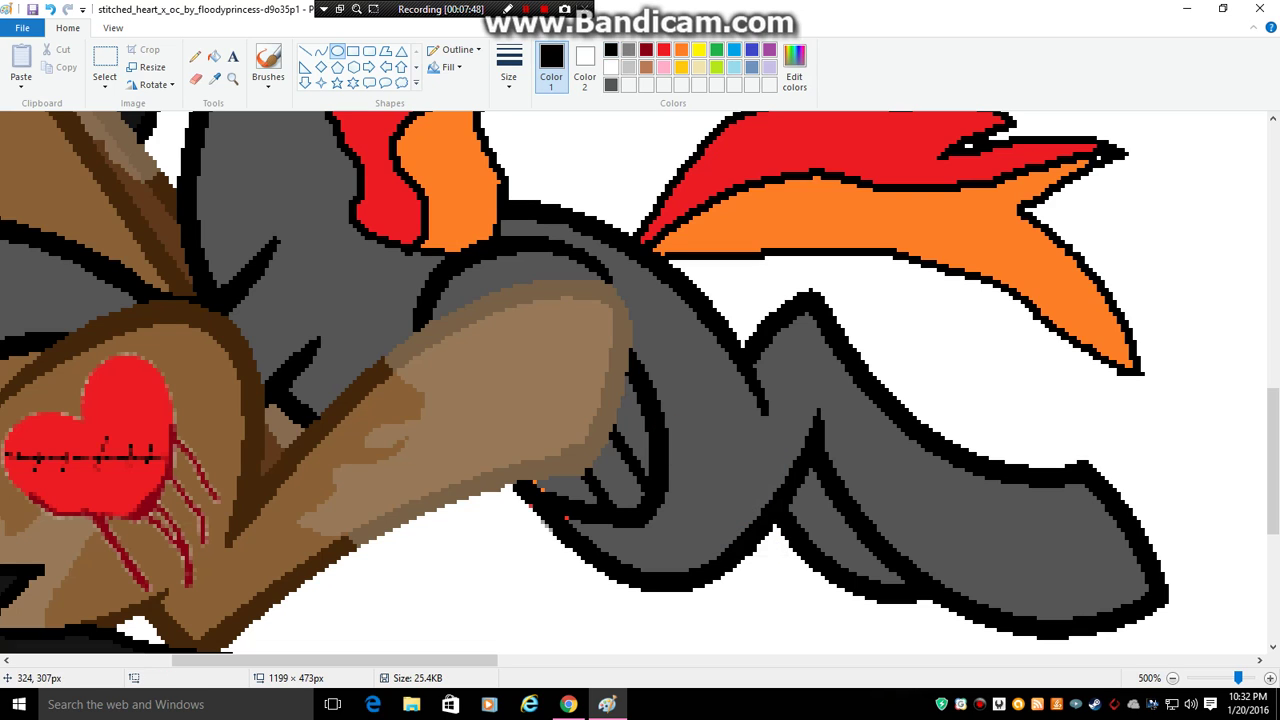
- Switch to the browser, start Daft Punk's "Get Lucky" on YouTube, and return to the drawing in Paint
left_click(568, 704)
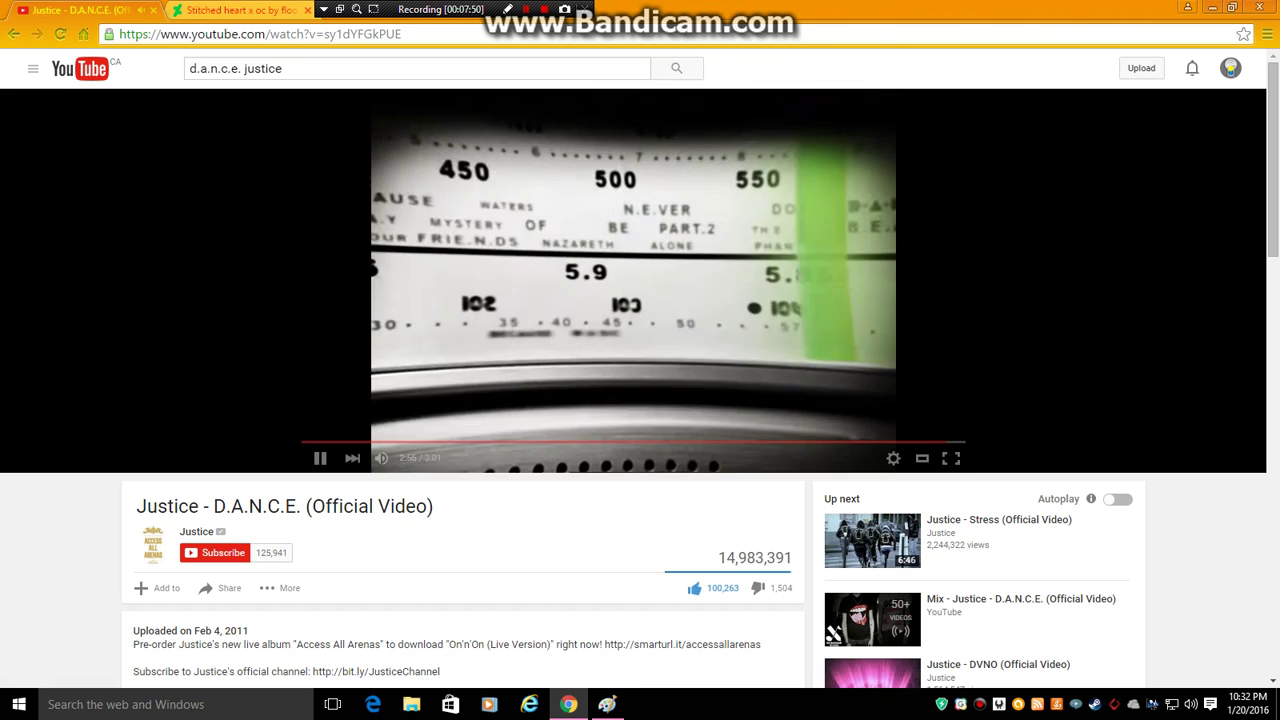
key("space")
scroll(640, 400, "down", 4)
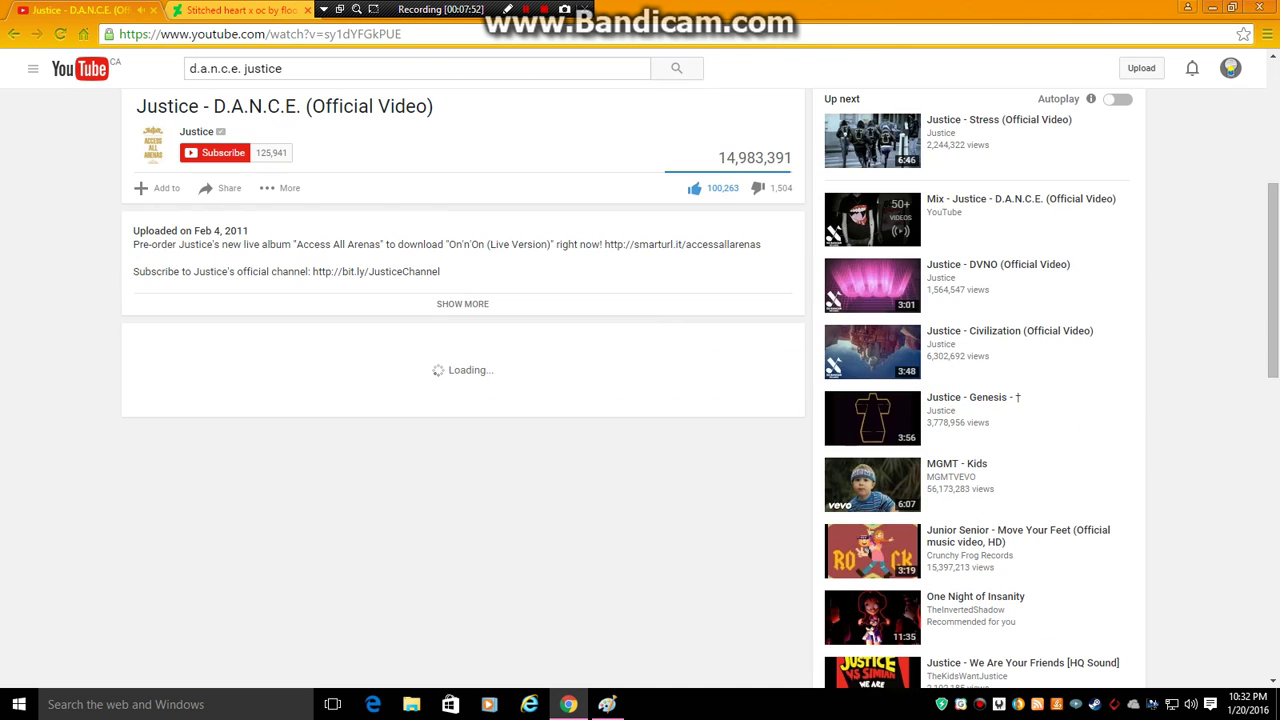
scroll(640, 400, "down", 5)
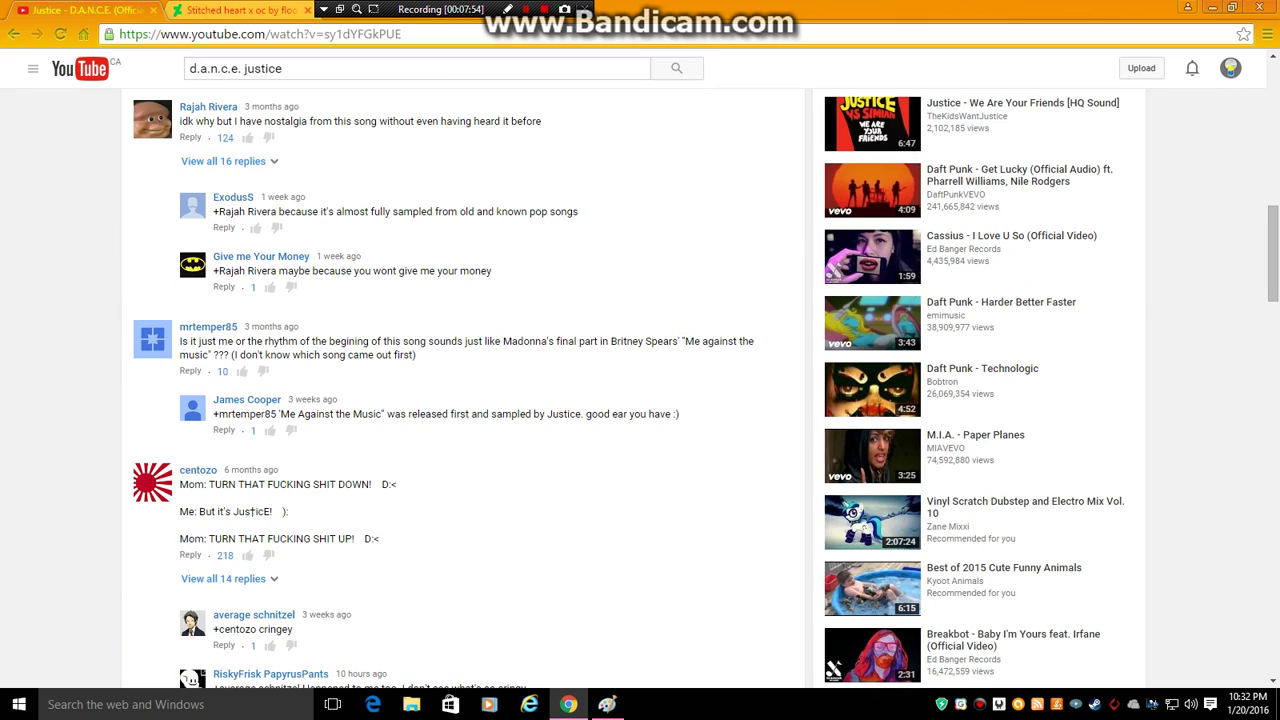
left_click(1040, 180)
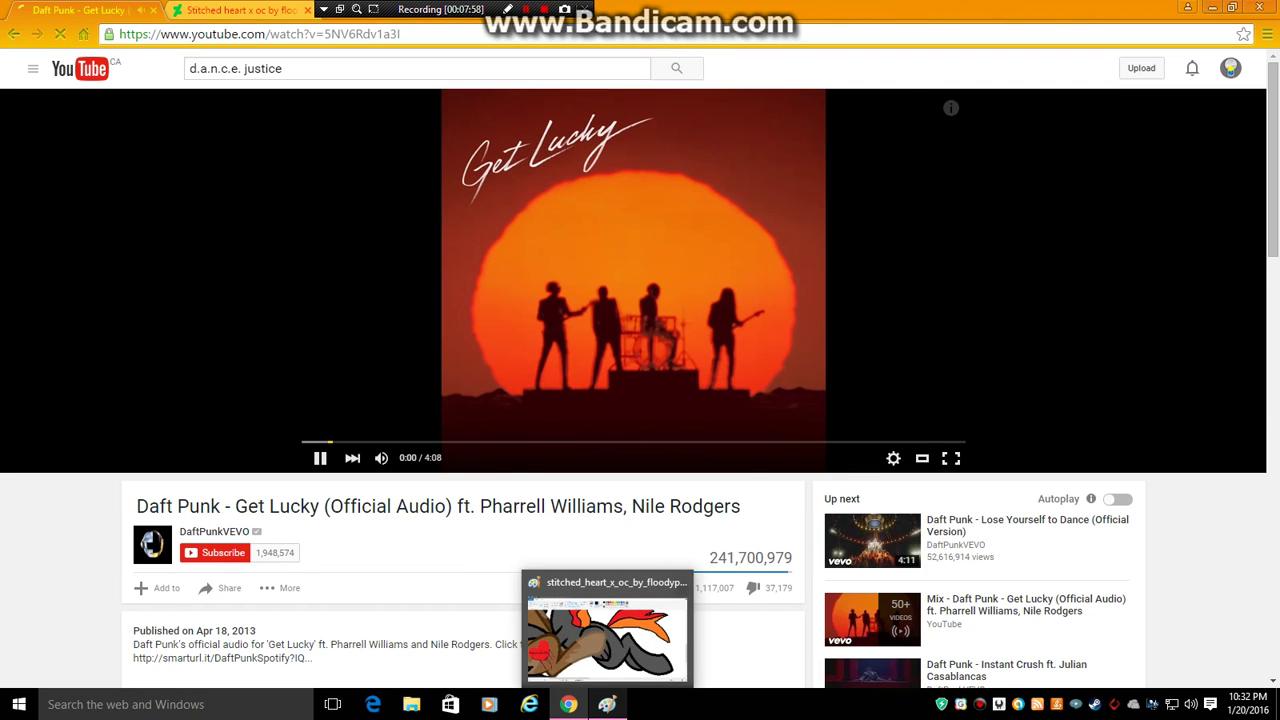
left_click(607, 704)
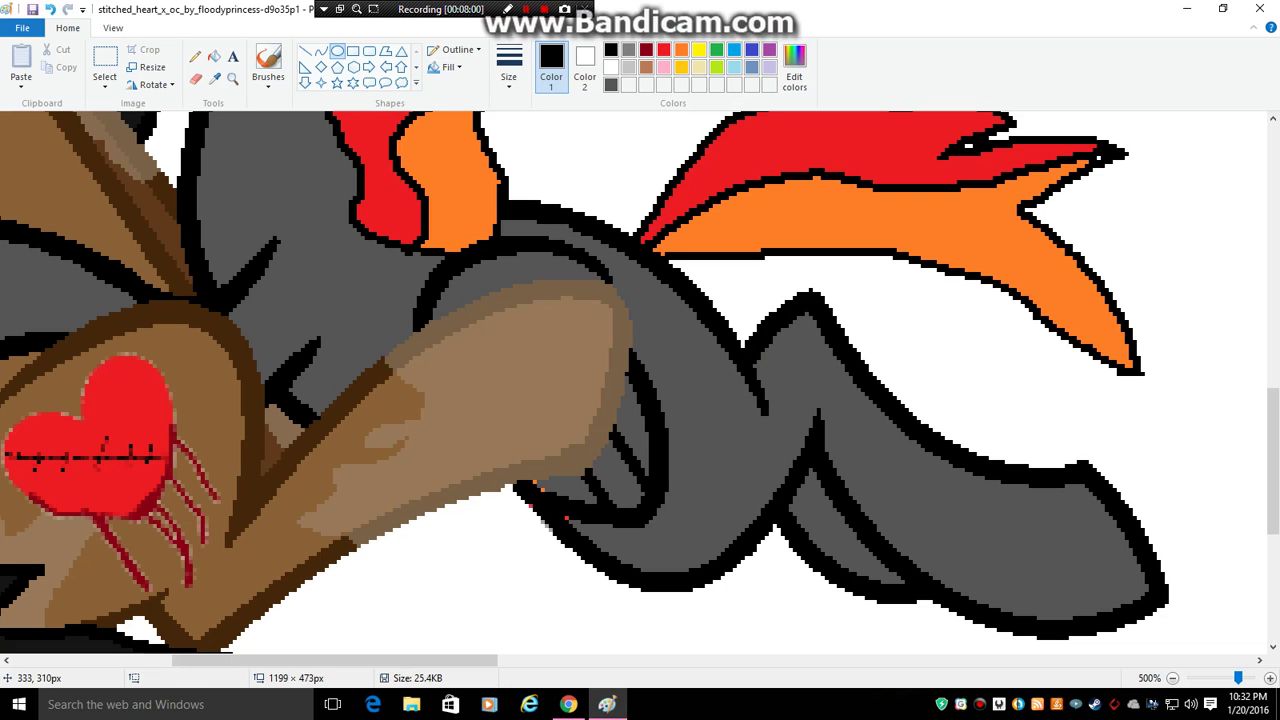
- Draw a black circle about 14 × 12 px on the grey pony's flank with two parallel slanted lines rising from it as a note stem
mouse_move(720, 388)
left_mouse_down()
mouse_move(690, 440)
mouse_move(668, 432)
mouse_move(688, 420)
left_mouse_up()
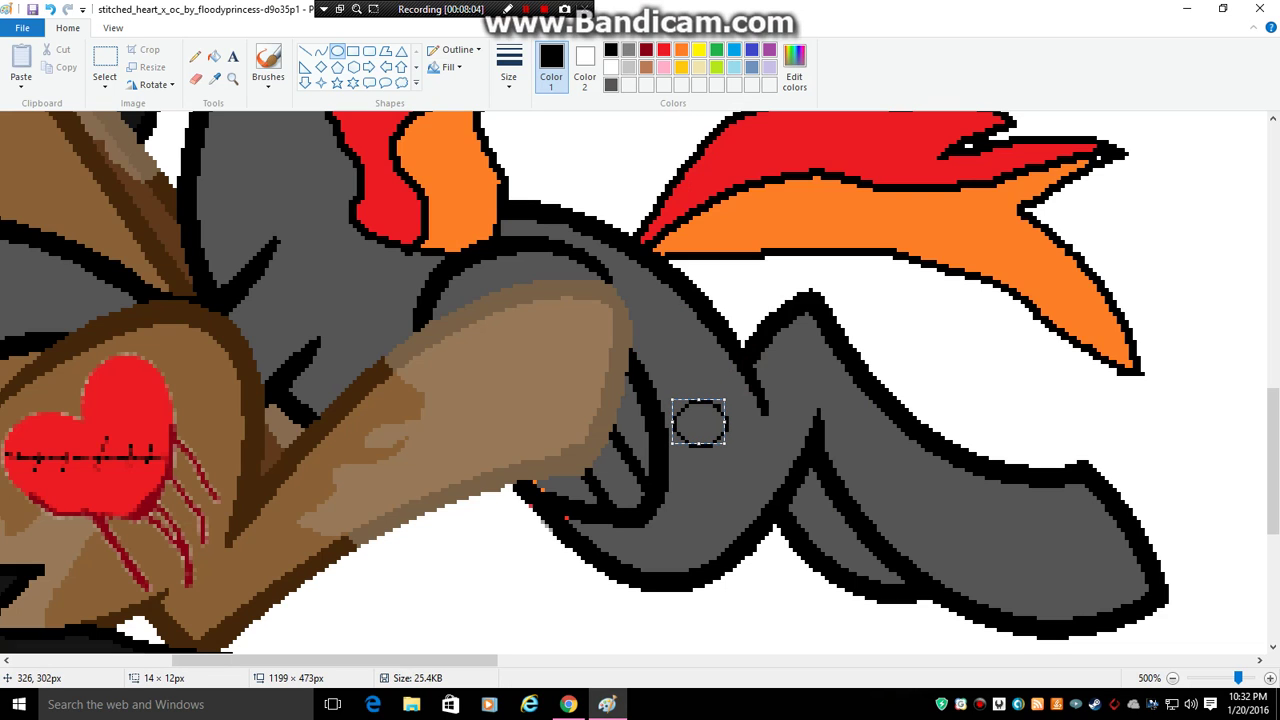
left_click(616, 152)
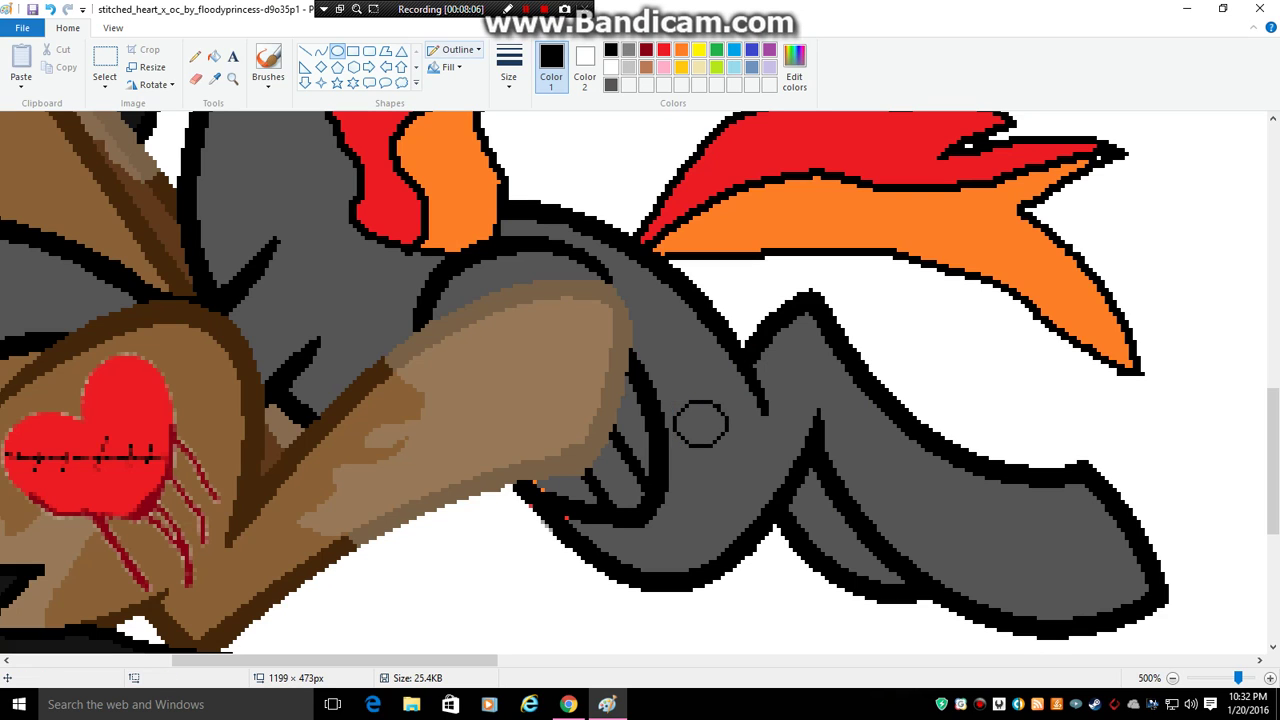
left_click(305, 51)
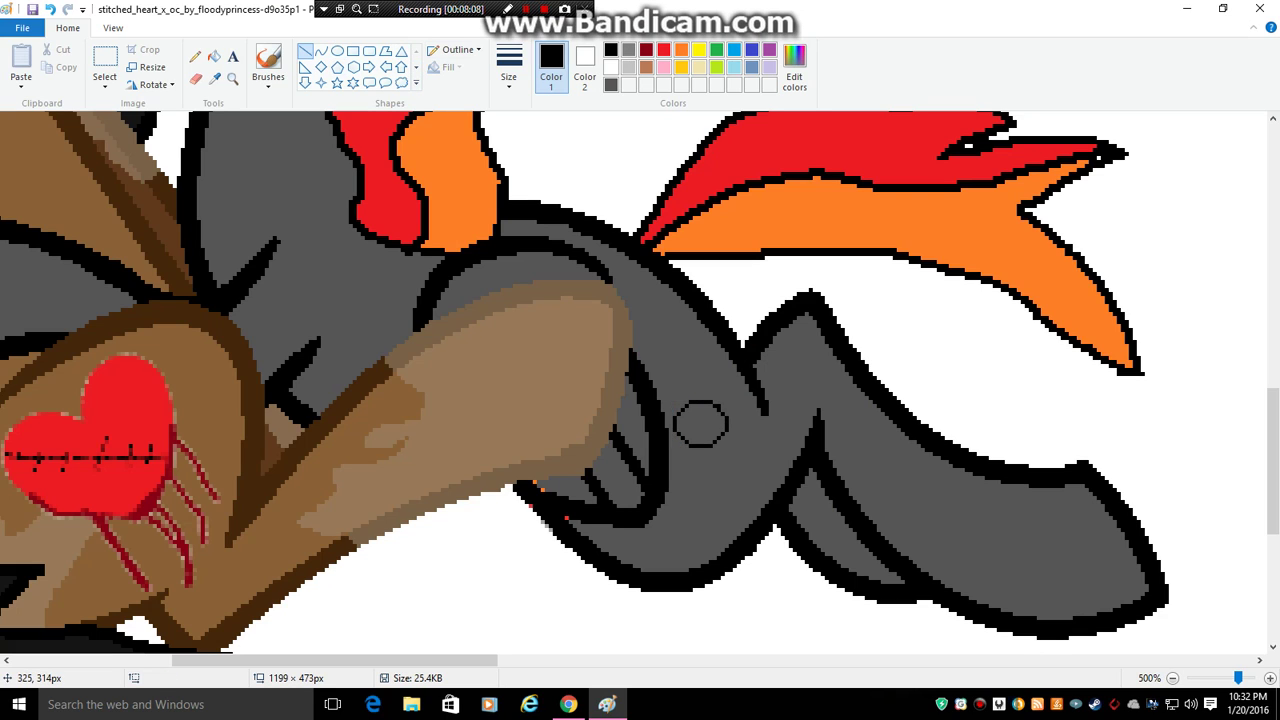
mouse_move(715, 400)
left_mouse_down()
mouse_move(677, 353)
mouse_move(668, 307)
left_mouse_up()
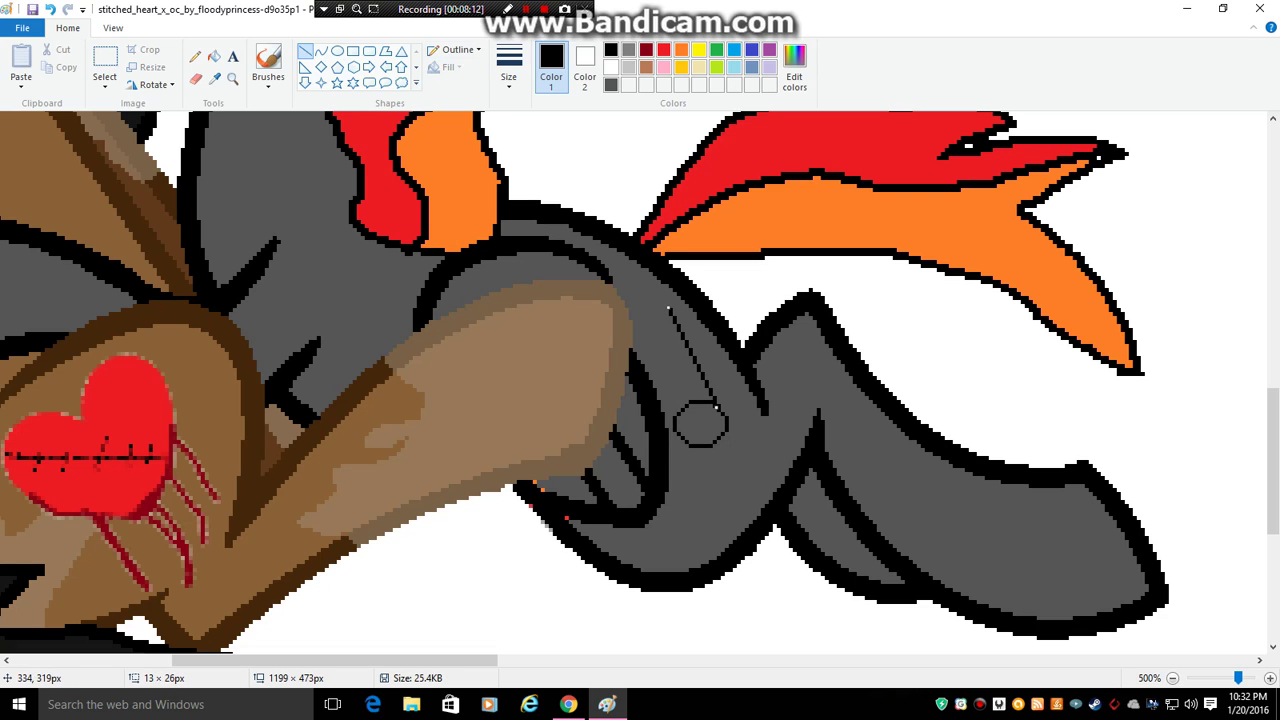
left_click(822, 416)
mouse_move(692, 395)
left_mouse_down()
mouse_move(642, 312)
mouse_move(658, 312)
mouse_move(620, 313)
left_mouse_up()
left_click(828, 315)
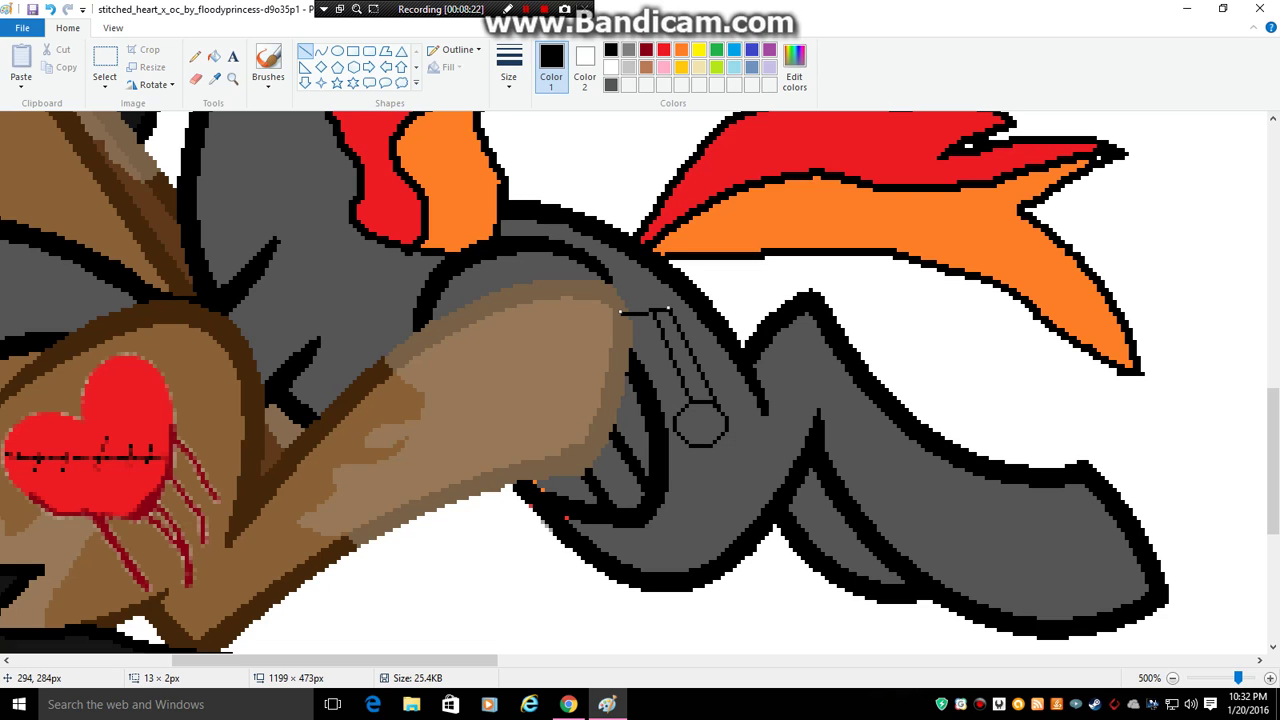
- Replace the horizontal line at the stem's upper end with two parallel black lines reaching the brown leg, forming the note's beam
left_click(625, 197)
left_click(50, 9)
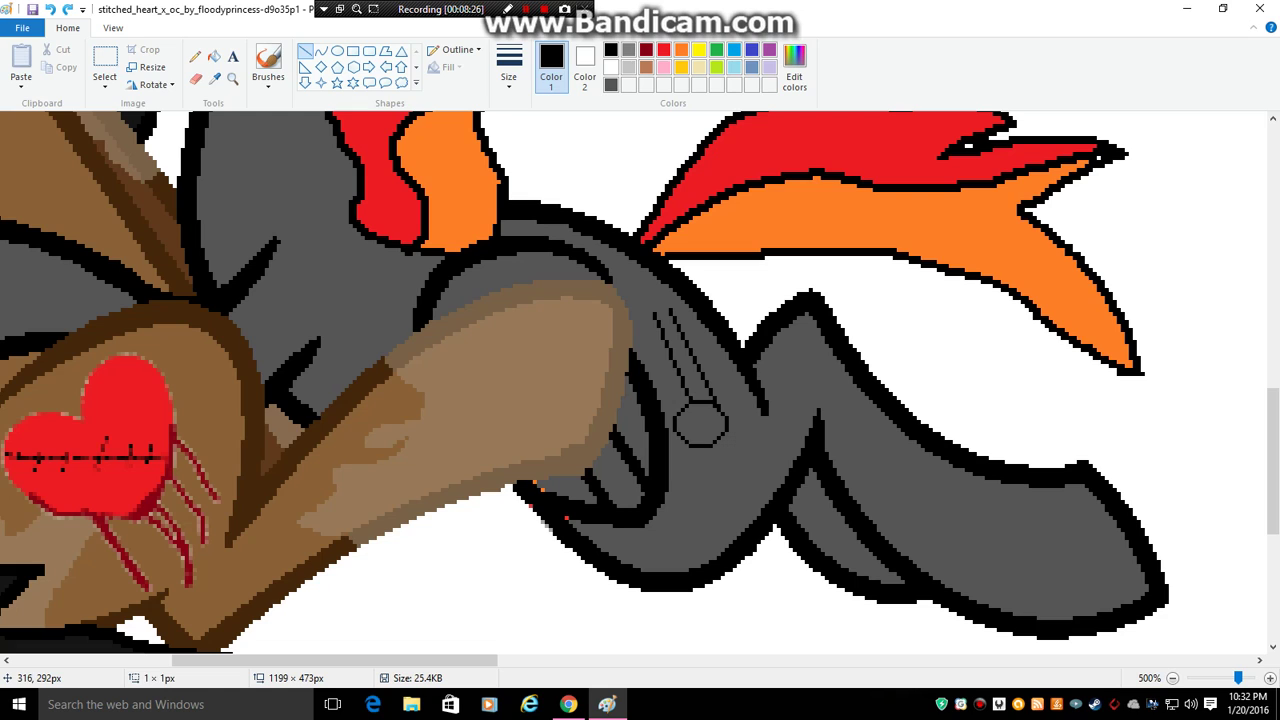
left_click_drag(628, 313, 620, 313)
left_click(602, 179)
left_click_drag(672, 305, 620, 305)
left_click(505, 115)
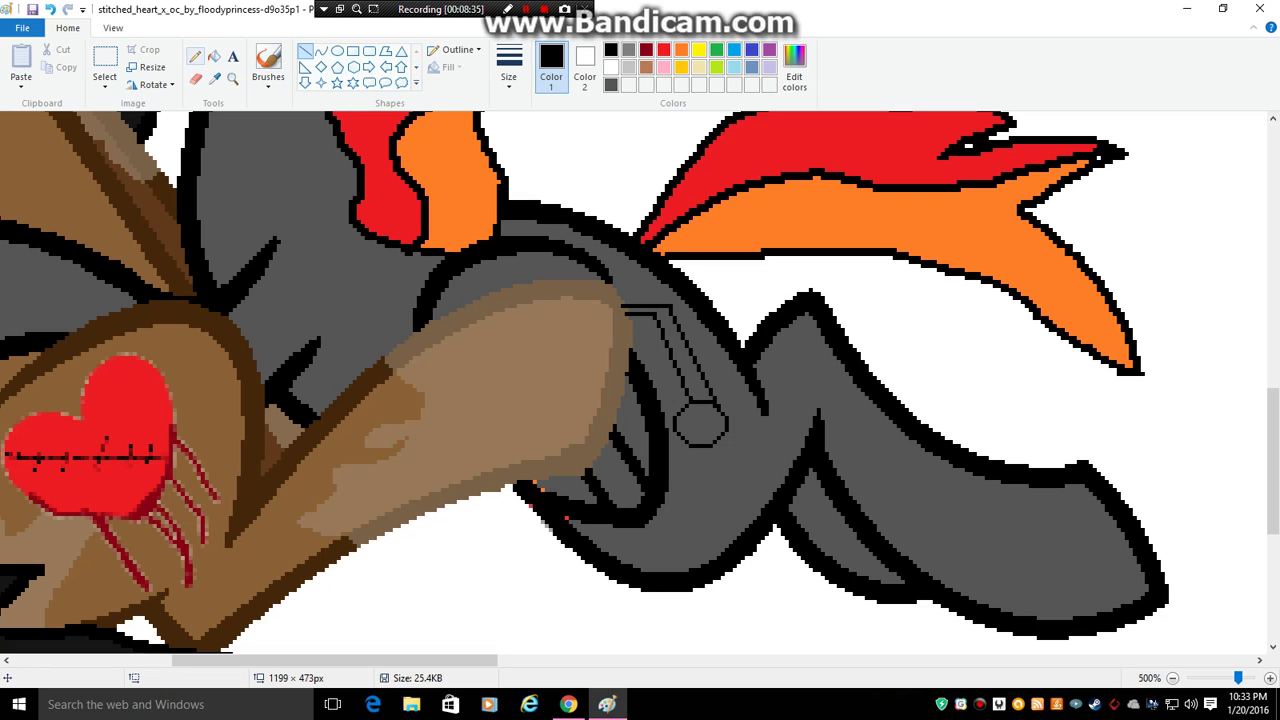
- Fill the music note's stem, beam and round head with black
left_click(213, 56)
left_click(680, 358)
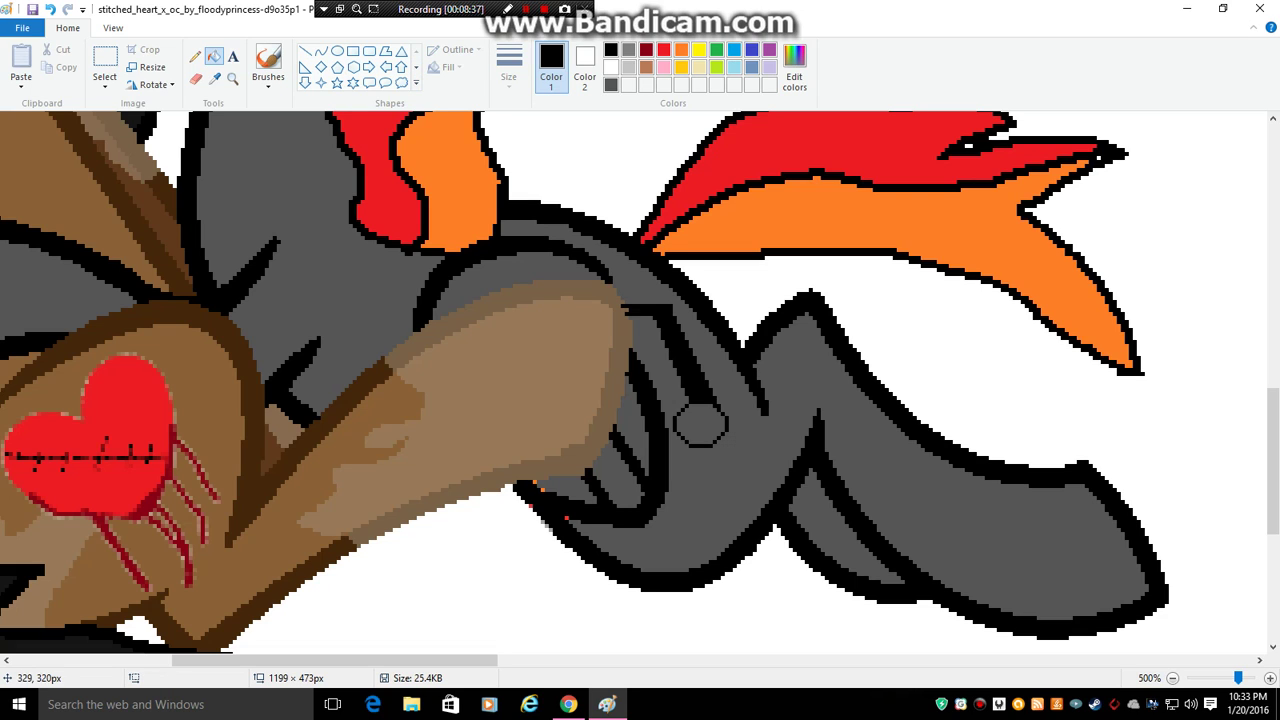
left_click(700, 425)
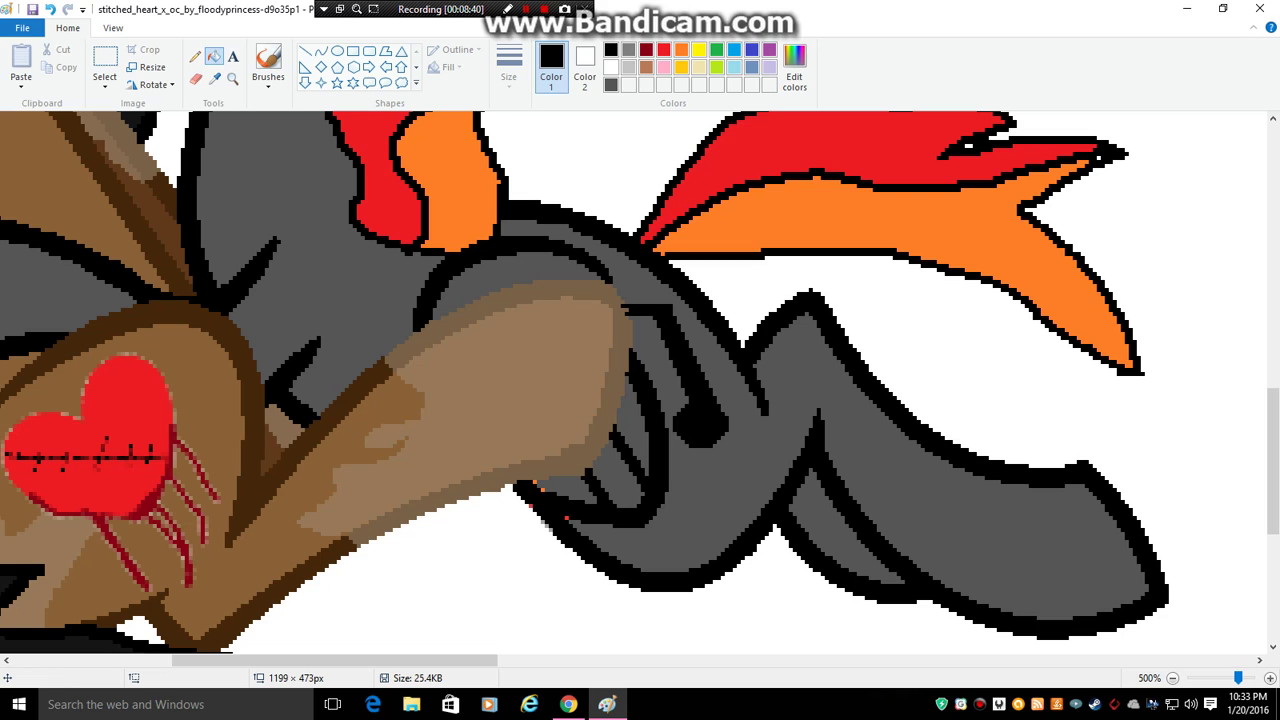
- Save the finished drawing and close Paint
left_click(32, 9)
left_click(1260, 8)
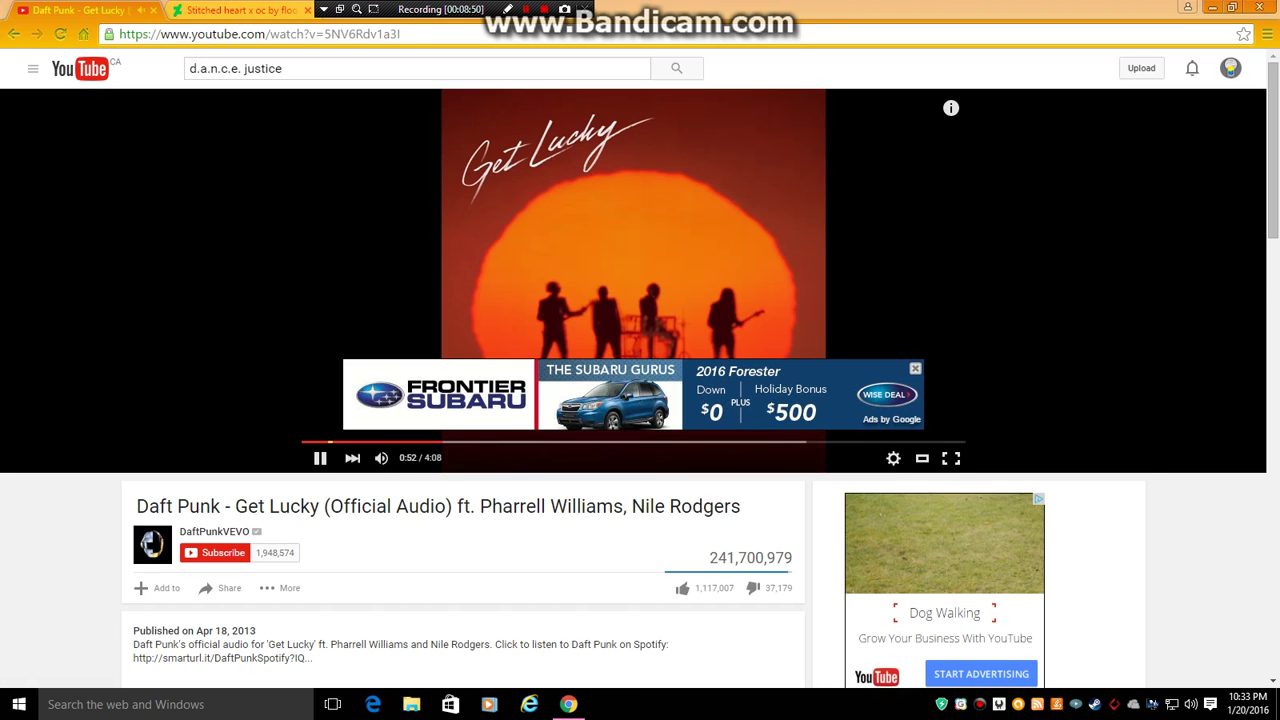
- Switch to DeviantArt and copy the link address of the base credited under the "Stitched heart x oc" deviation
left_click(240, 10)
mouse_move(1140, 68)
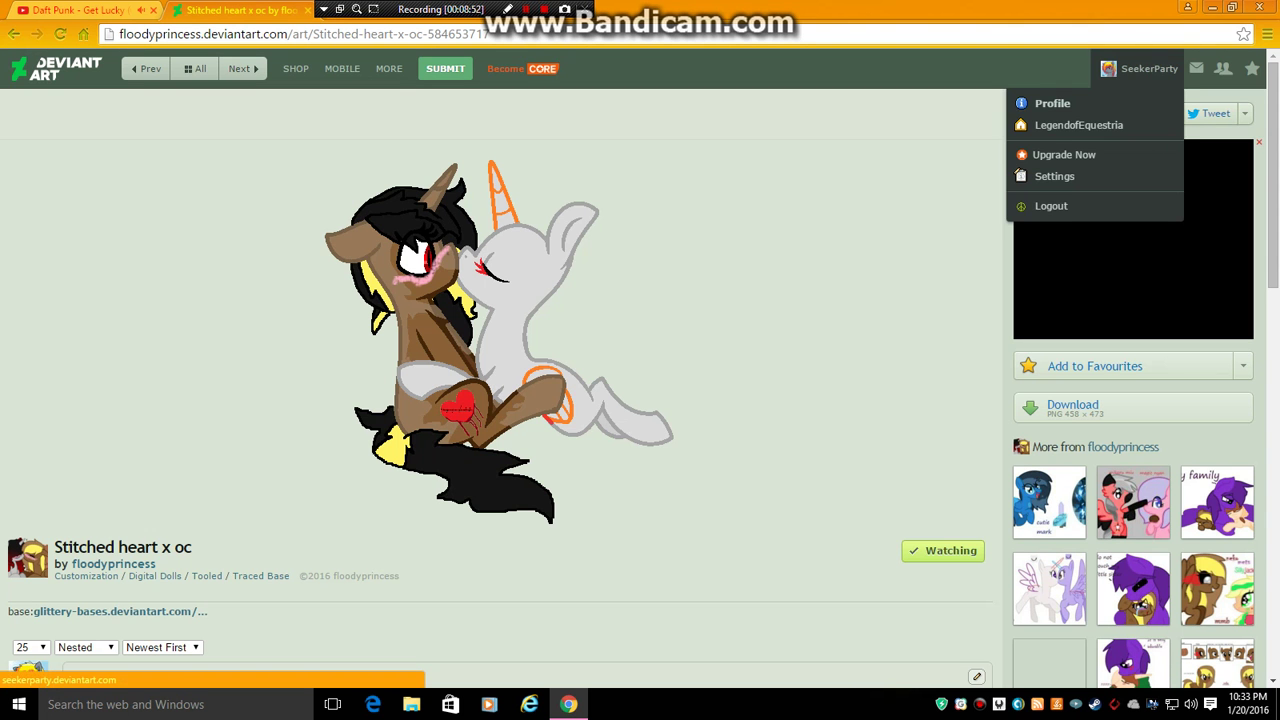
left_click(1140, 68)
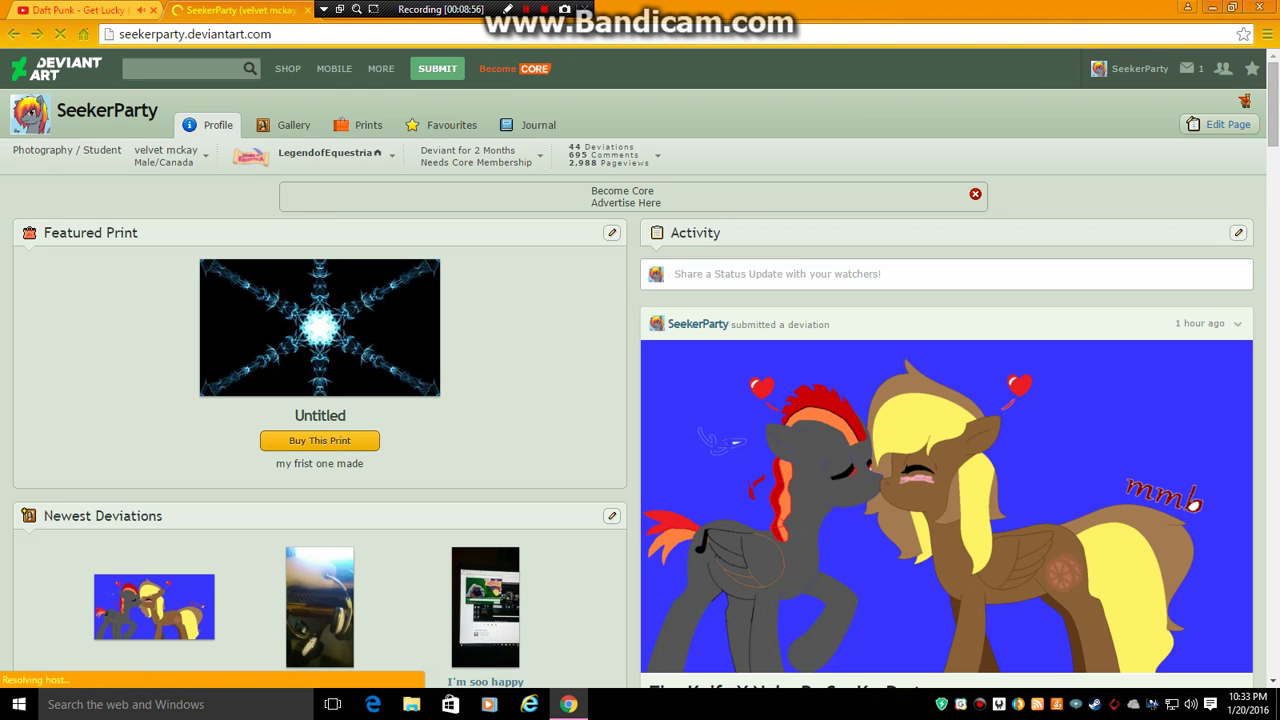
key("alt+Left")
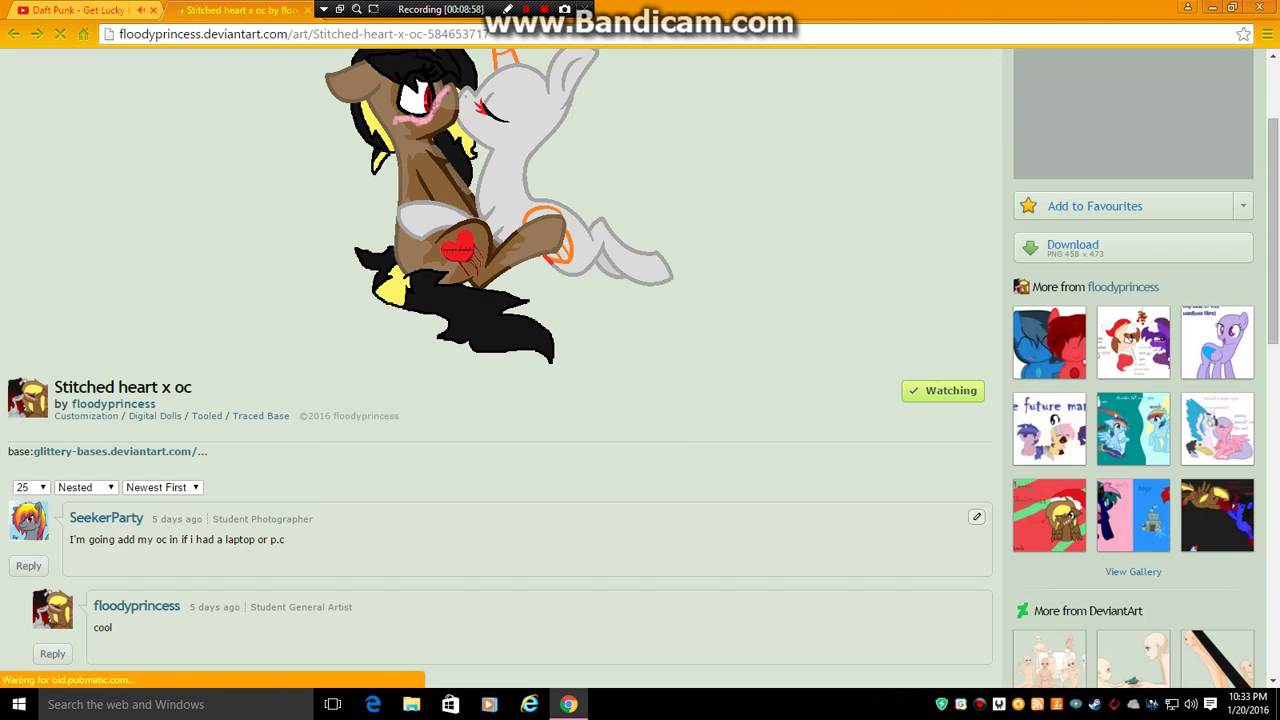
right_click(135, 452)
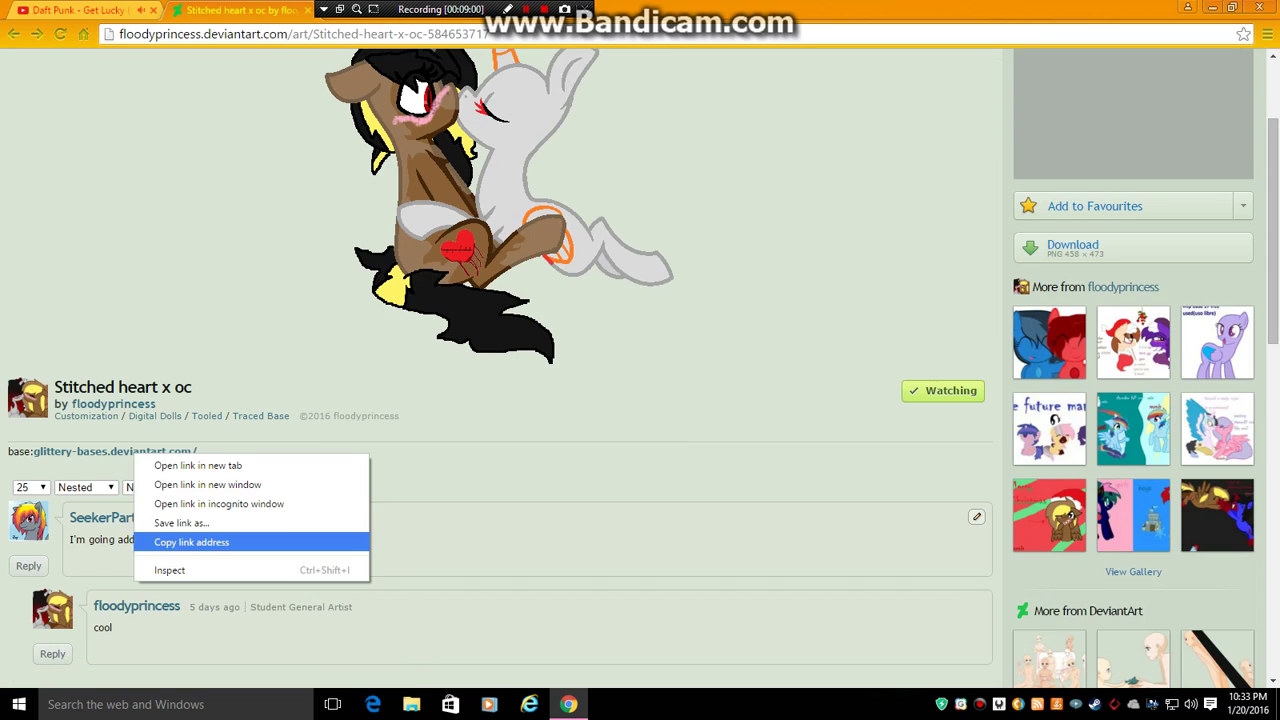
left_click(191, 541)
- Visit the account's own profile page and open the form for submitting a new deviation
scroll(502, 368, "up", 2)
mouse_move(1130, 69)
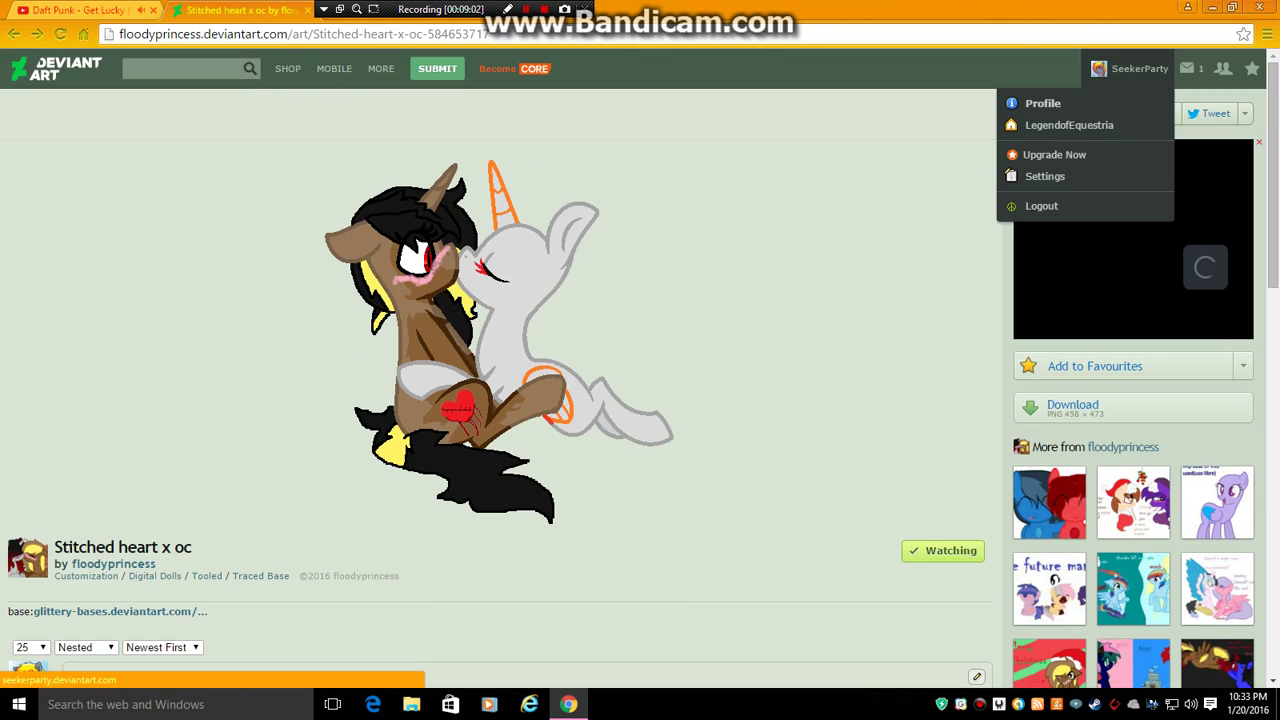
left_click(1043, 104)
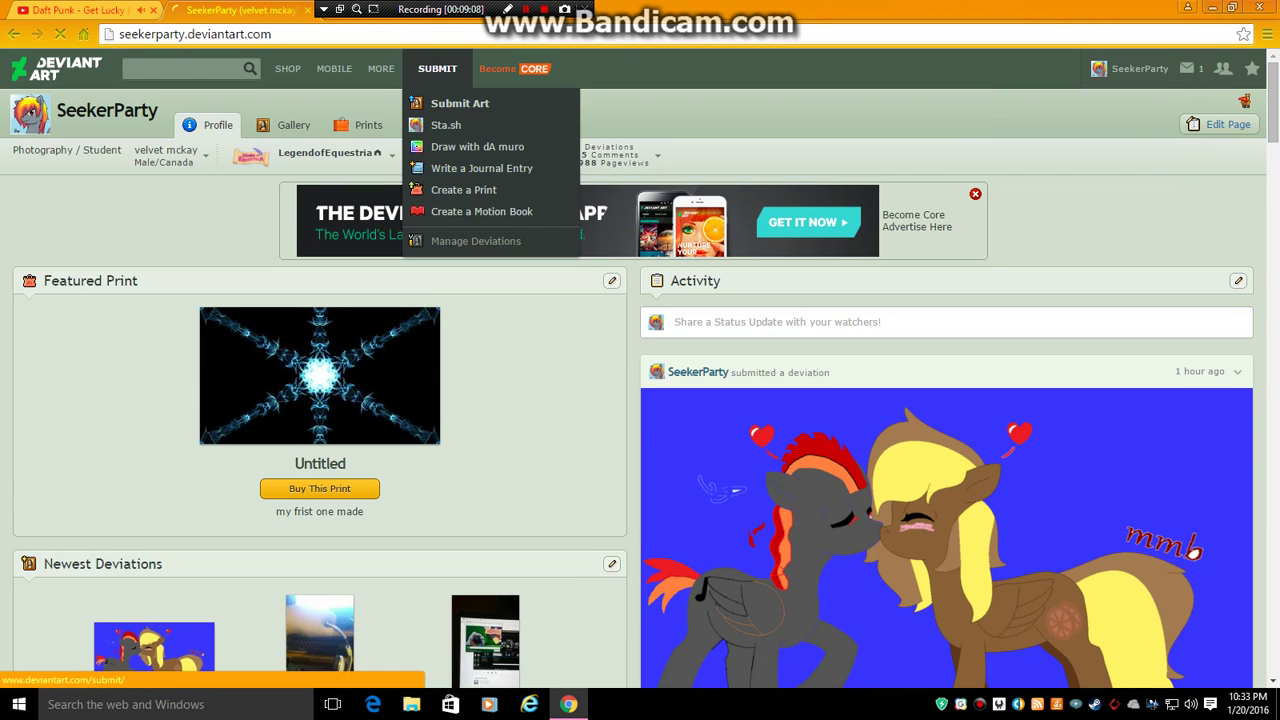
left_click(437, 68)
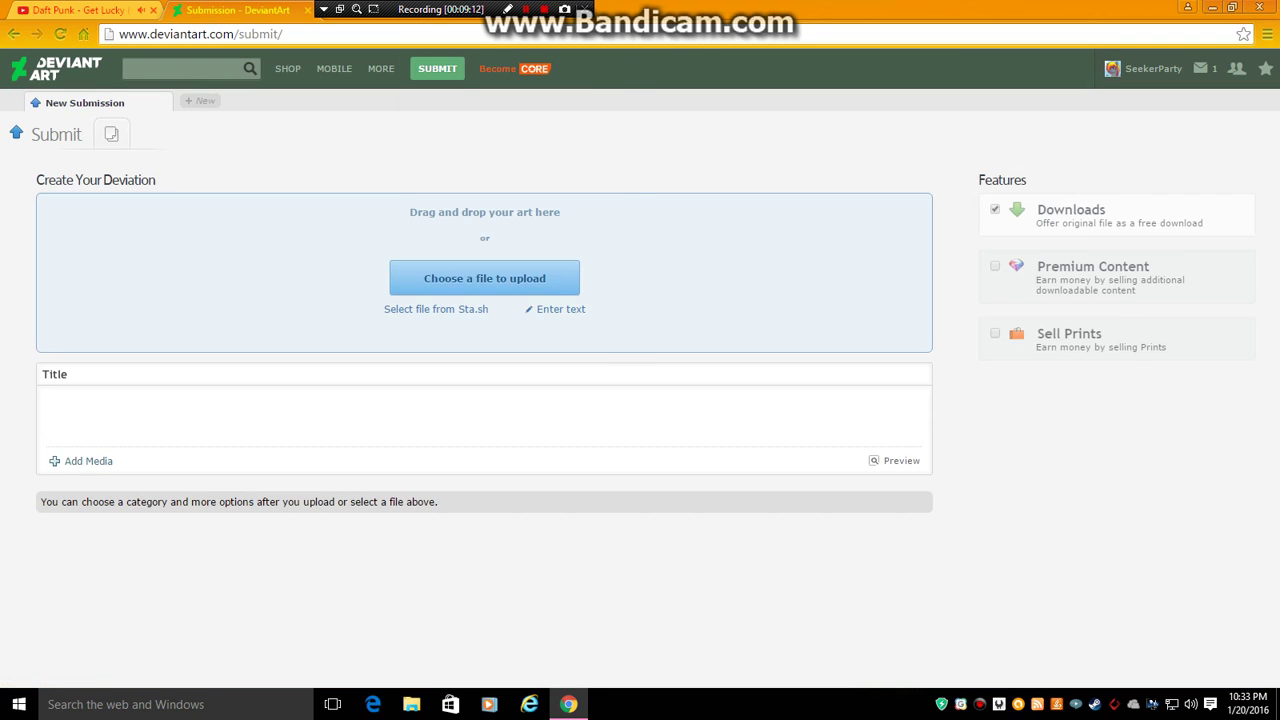
- Upload the file stitched_heart_x_oc_by_floodyprincess-d9o35p1 from the Pictures folder as the deviation
left_click(484, 277)
left_click(376, 265)
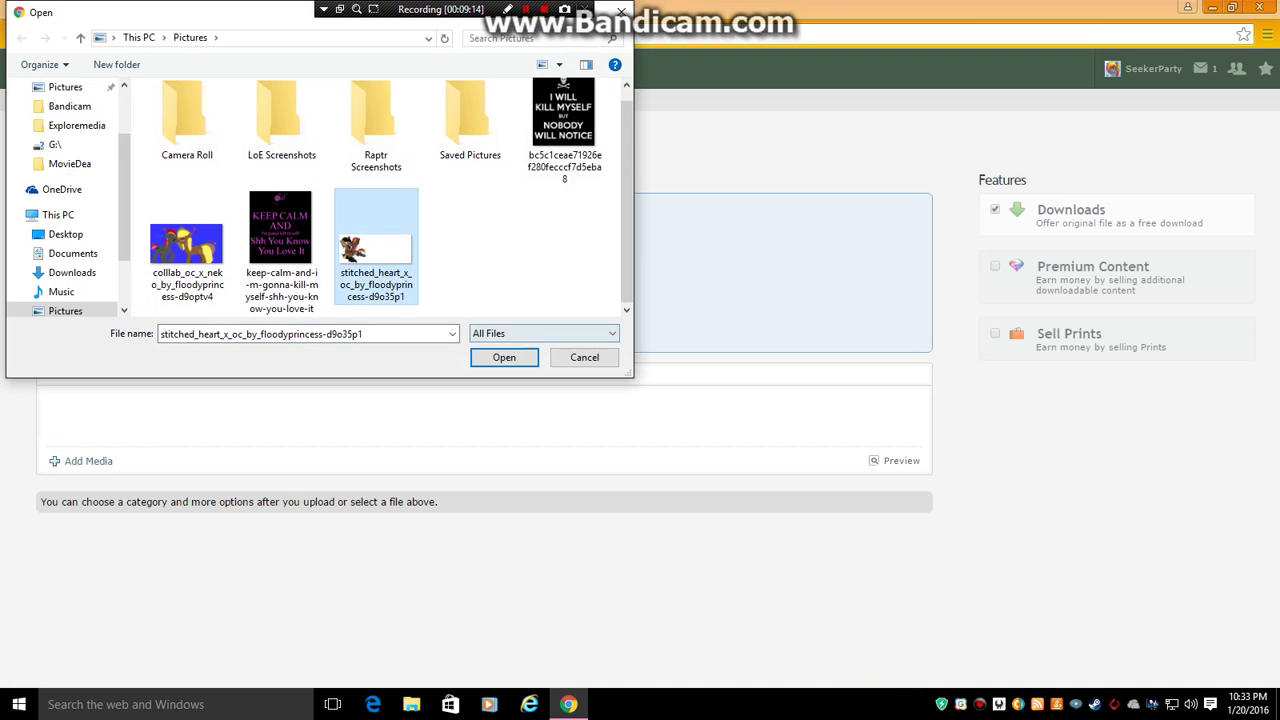
left_click(504, 357)
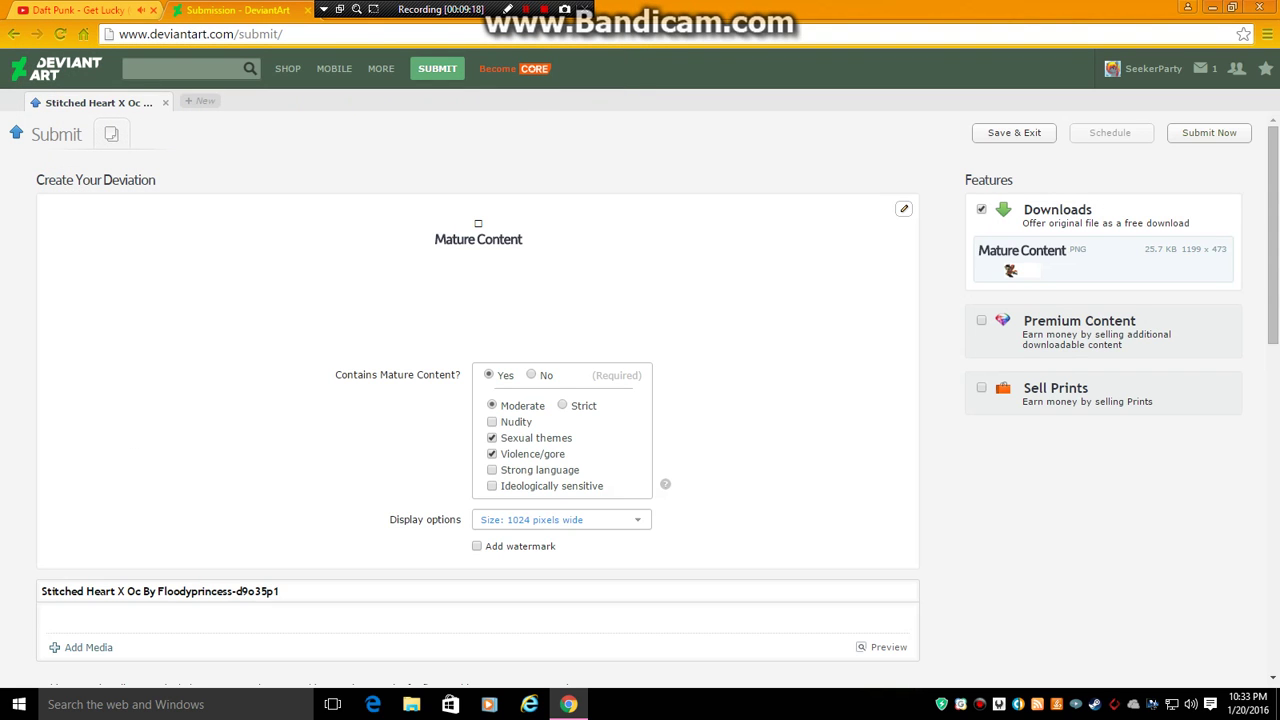
- Replace "Oc" in the deviation's title with "Fire Kn"
left_click_drag(142, 591, 128, 591)
key("BackSpace")
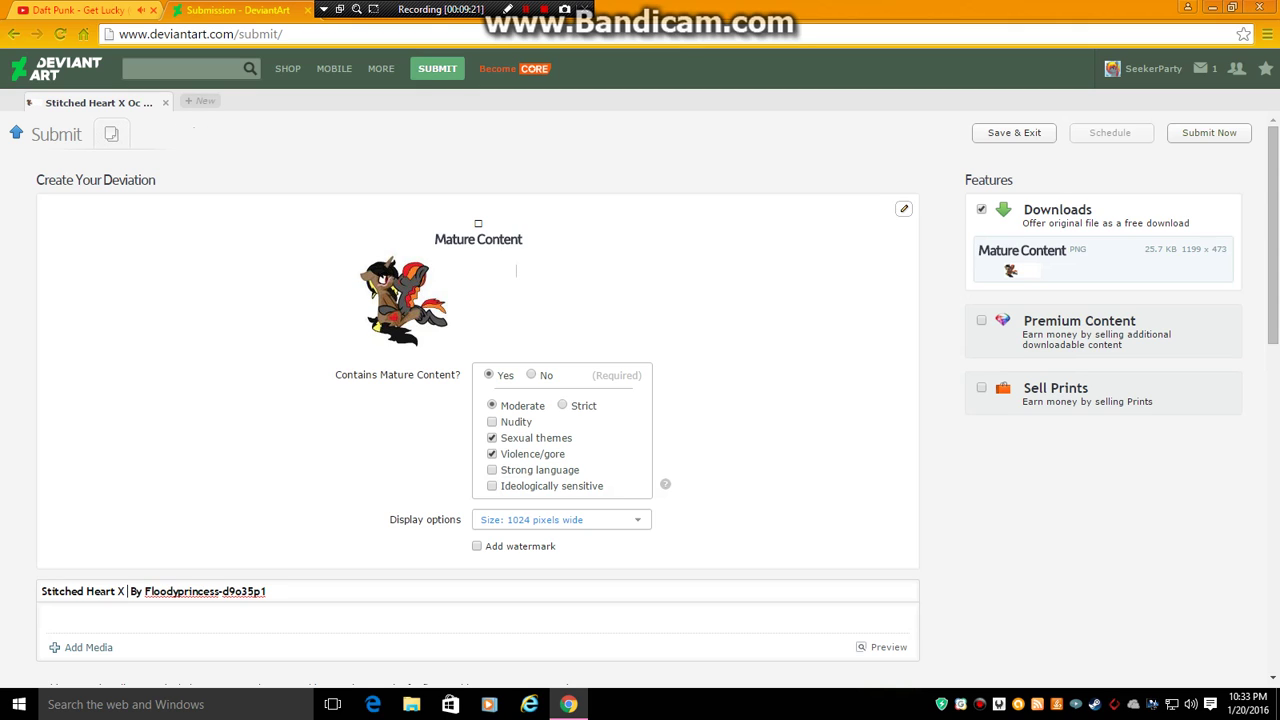
type("Fire ")
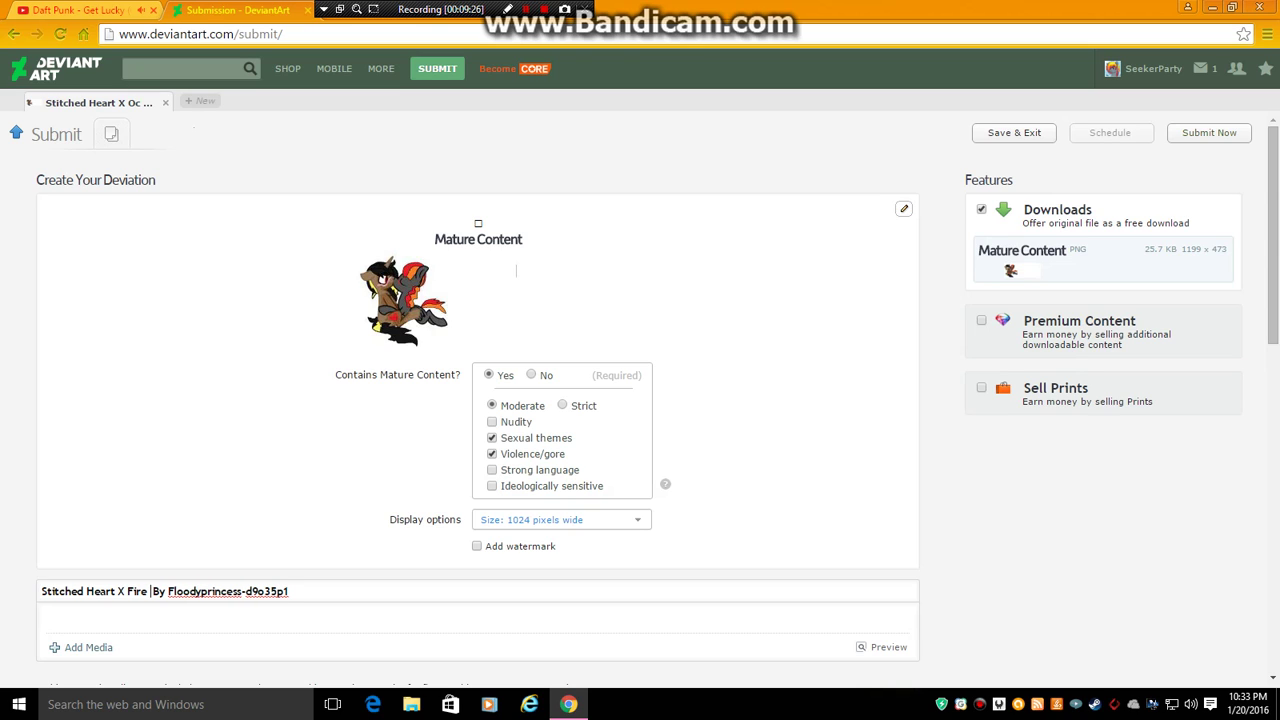
type("K")
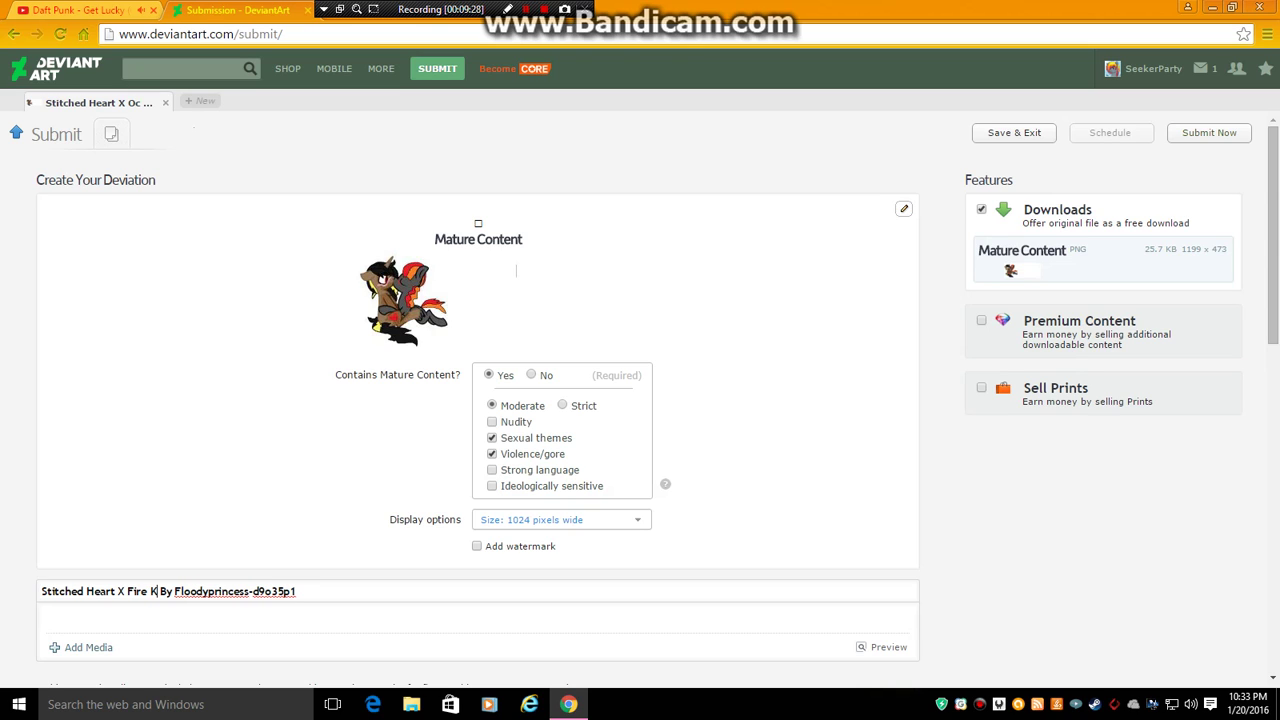
type("n")
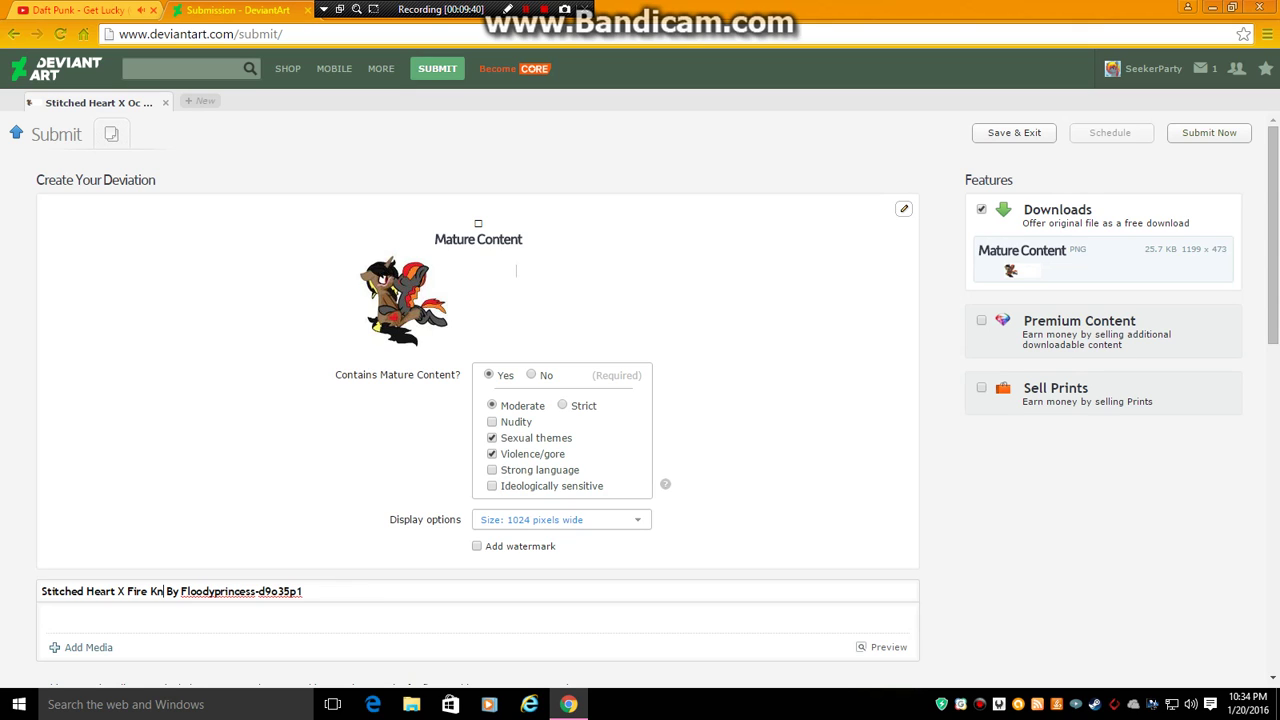
- Remove the original artist's name and file code from the title and extend it to "Stitched Heart X Fire Knife By SeeKer"
left_click_drag(304, 591, 190, 591)
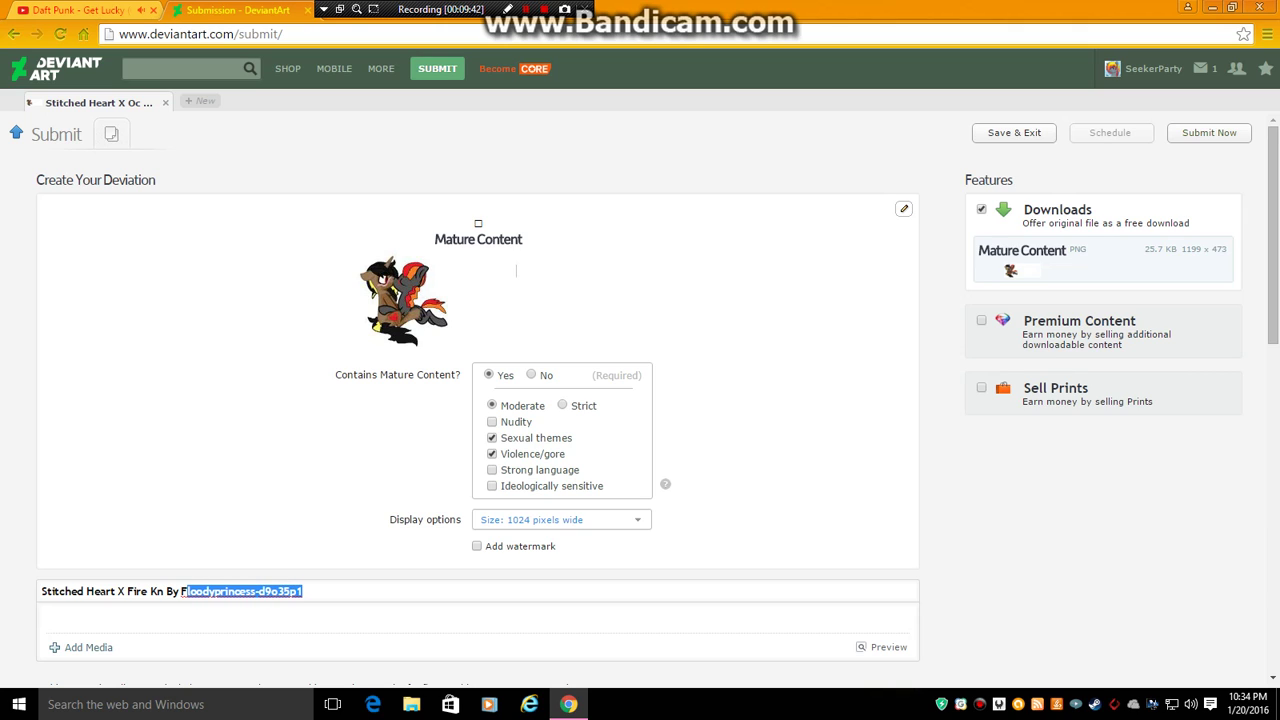
key("shift+Left")
key("BackSpace")
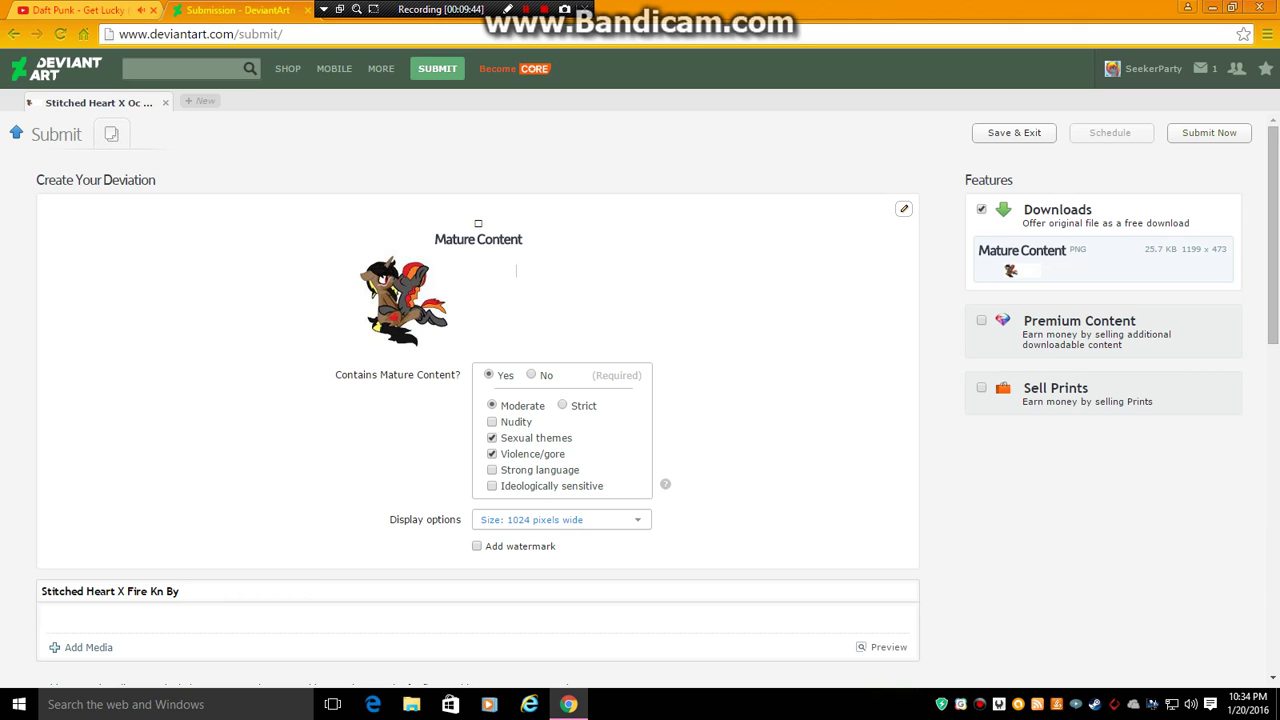
type("fe")
key("BackSpace")
key("BackSpace")
type("ife By SeeKer")
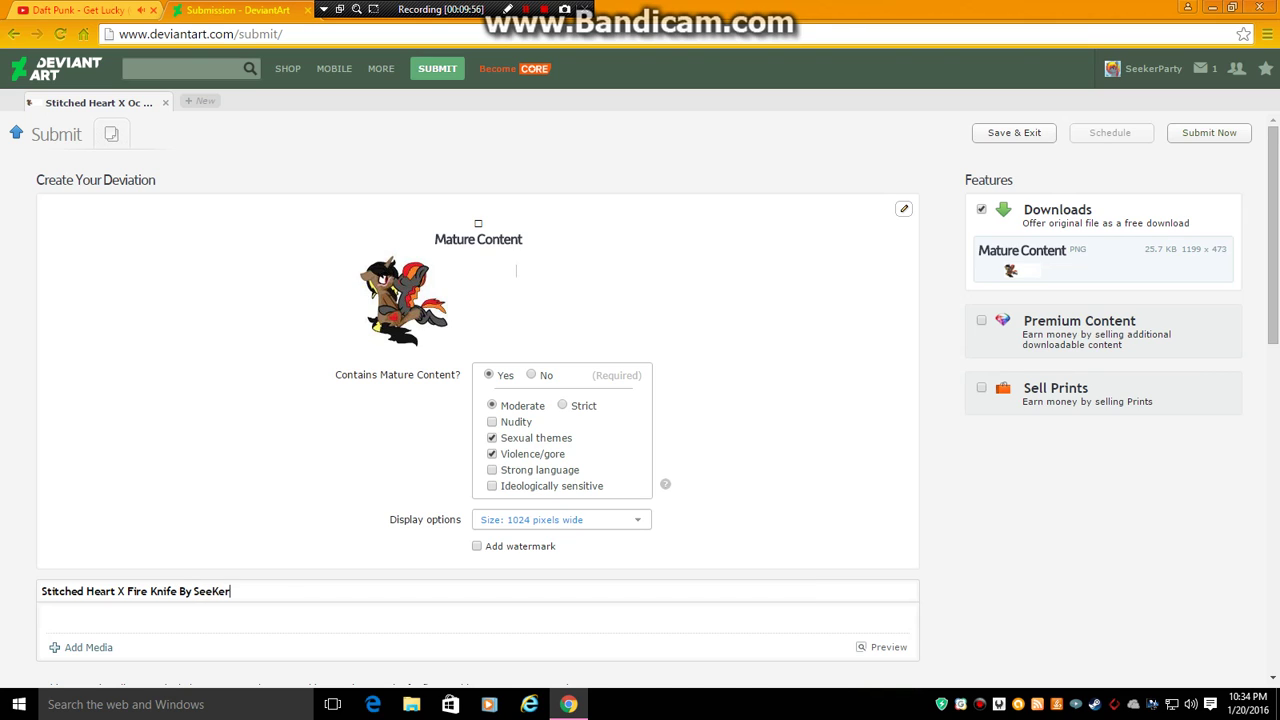